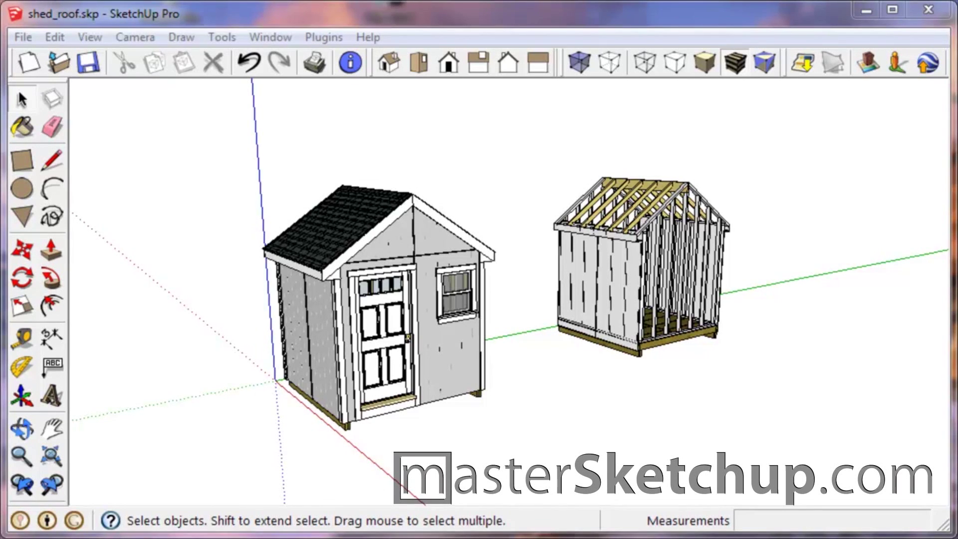
Examine the framed shed beside the finished one from several angles, focusing on its walls, ridge board and roof rafters
{"action": "left_click", "coordinate": [677, 279]}
{"action": "scroll", "coordinate": [569, 314], "scroll_direction": "up", "scroll_amount": 3}
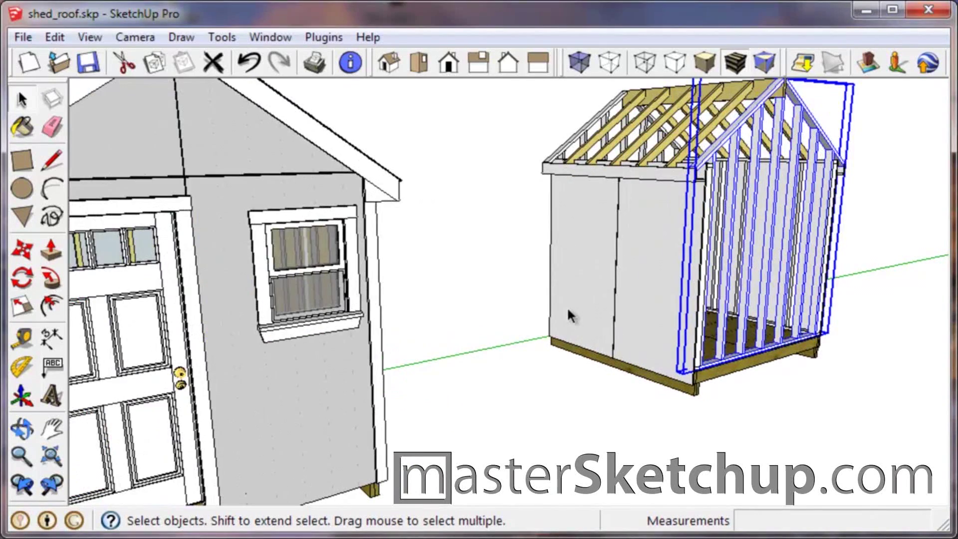
{"action": "scroll", "coordinate": [692, 335], "scroll_direction": "down", "scroll_amount": 2}
{"action": "middle_click_drag", "start_coordinate": [471, 324], "coordinate": [266, 431]}
{"action": "scroll", "coordinate": [657, 294], "scroll_direction": "up", "scroll_amount": 4}
{"action": "middle_click_drag", "start_coordinate": [627, 351], "coordinate": [831, 332]}
{"action": "left_click", "coordinate": [831, 332]}
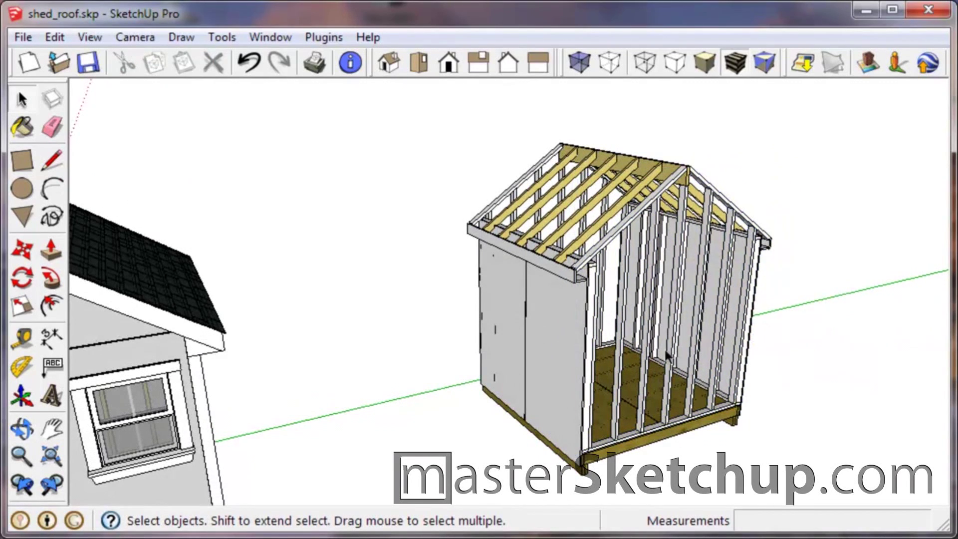
{"action": "scroll", "coordinate": [742, 253], "scroll_direction": "down", "scroll_amount": 3}
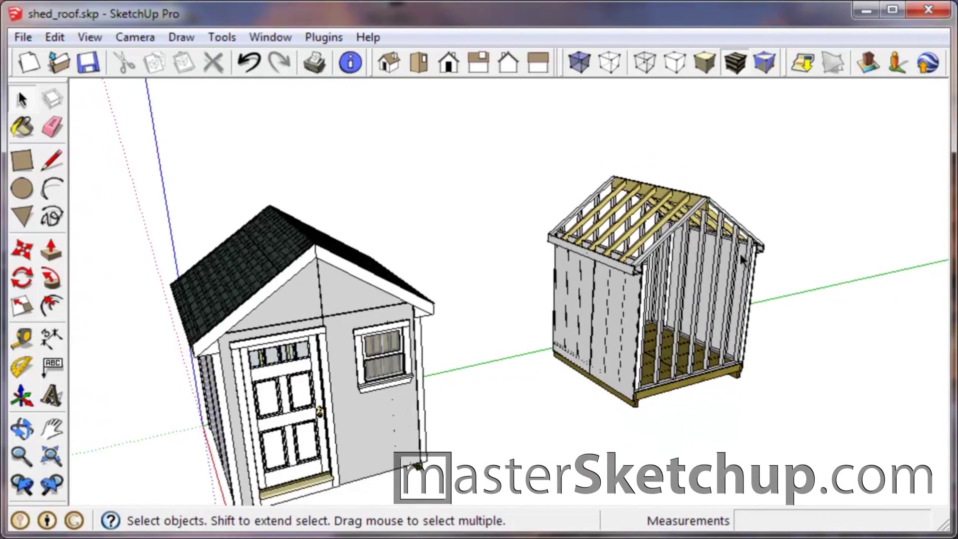
{"action": "middle_click_drag", "start_coordinate": [677, 331], "coordinate": [736, 267]}
{"action": "scroll", "coordinate": [669, 220], "scroll_direction": "up", "scroll_amount": 6}
{"action": "mouse_move", "coordinate": [664, 207]}
{"action": "middle_mouse_down"}
{"action": "mouse_move", "coordinate": [636, 284]}
{"action": "mouse_move", "coordinate": [663, 322]}
{"action": "mouse_move", "coordinate": [652, 210]}
{"action": "middle_mouse_up"}
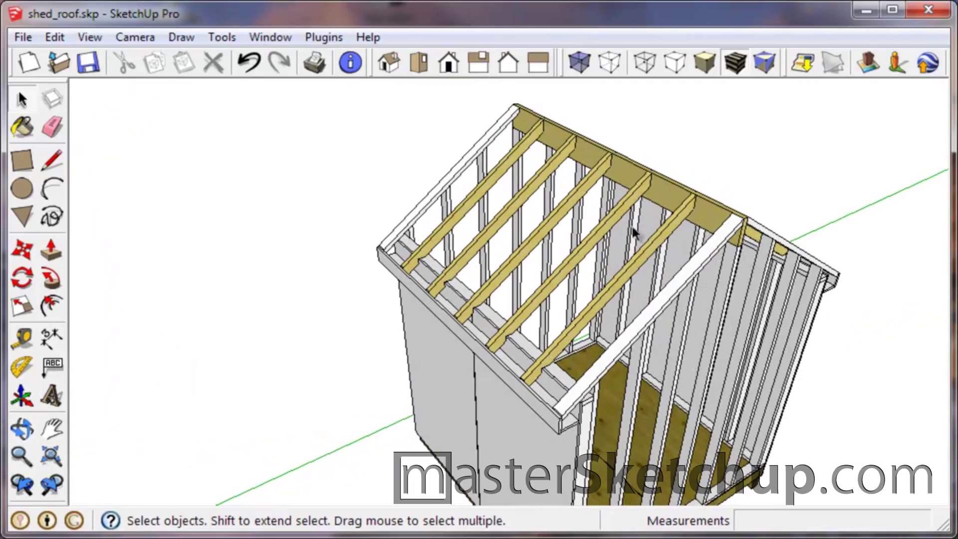
{"action": "middle_click_drag", "start_coordinate": [655, 254], "coordinate": [634, 285]}
{"action": "scroll", "coordinate": [603, 301], "scroll_direction": "down", "scroll_amount": 2}
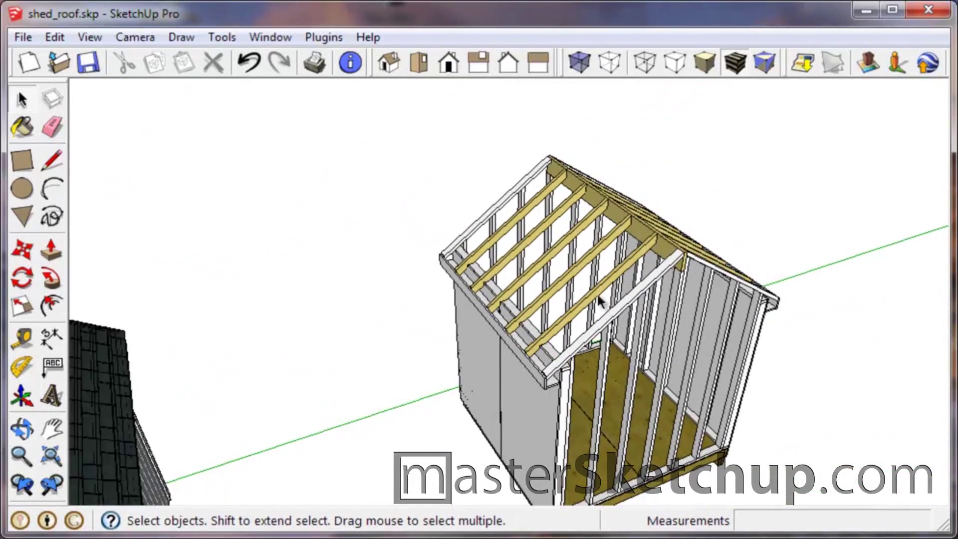
Inspect the rafter groups on both sides of the framed shed's ridge by opening each one for editing
{"action": "double_click", "coordinate": [621, 233]}
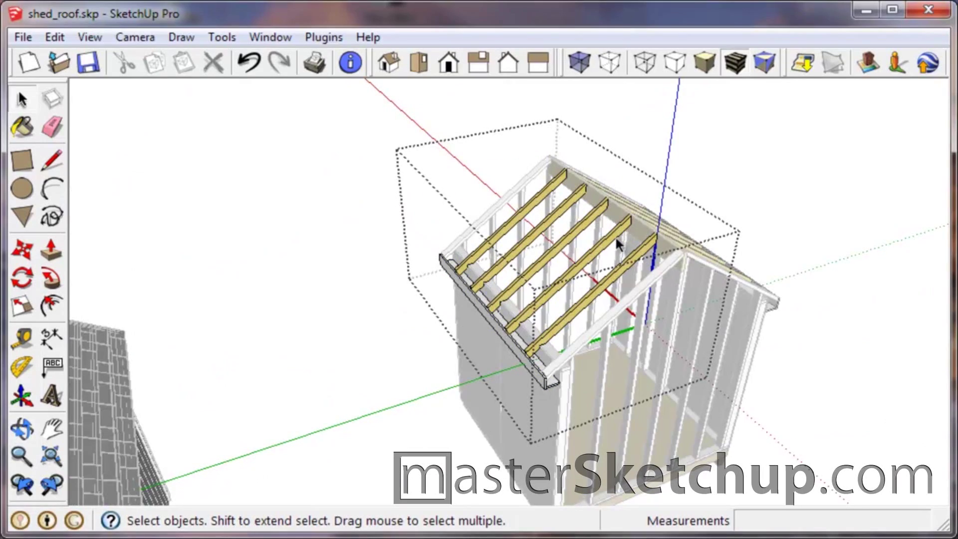
{"action": "middle_click_drag", "start_coordinate": [556, 327], "coordinate": [575, 308]}
{"action": "middle_click_drag", "start_coordinate": [771, 207], "coordinate": [474, 285]}
{"action": "left_click", "coordinate": [646, 206]}
{"action": "left_click", "coordinate": [515, 269]}
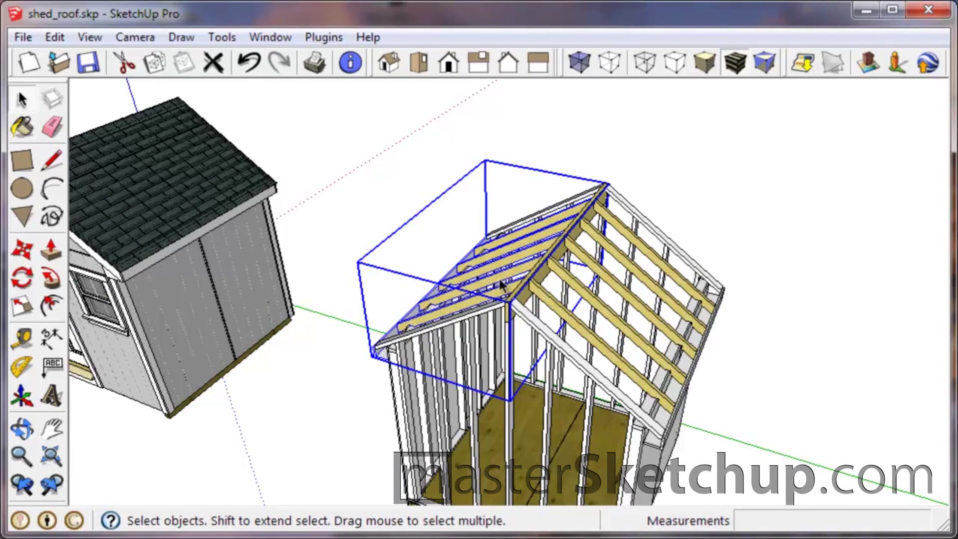
{"action": "double_click", "coordinate": [499, 277]}
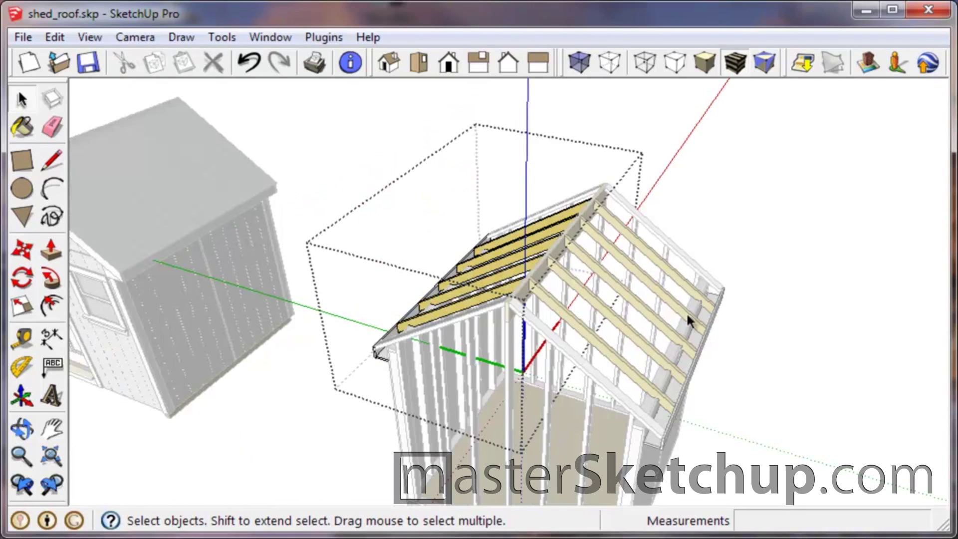
{"action": "left_click", "coordinate": [741, 211]}
{"action": "middle_click_drag", "start_coordinate": [520, 333], "coordinate": [748, 307]}
{"action": "scroll", "coordinate": [608, 212], "scroll_direction": "down", "scroll_amount": 3}
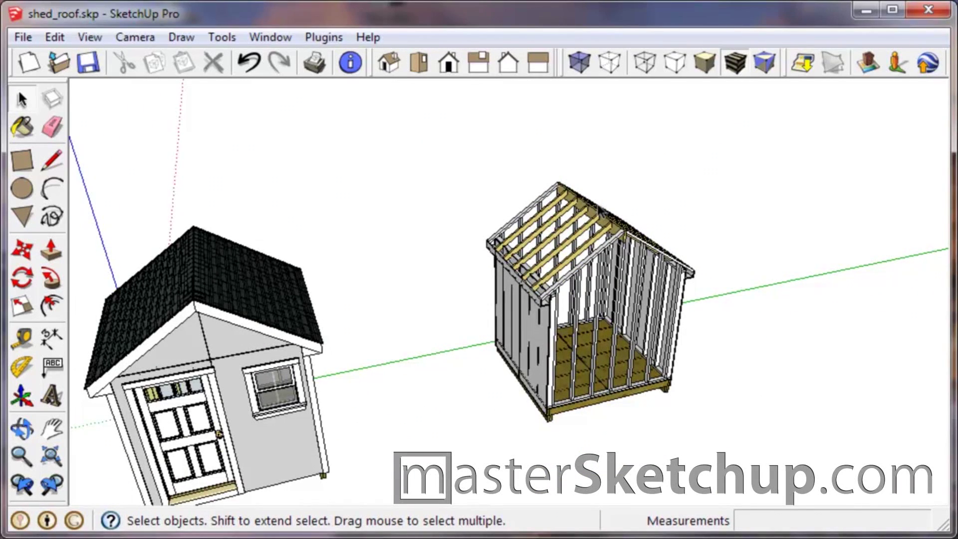
Draw a flat rectangle about 6' 8 13/16" by 5' 9 3/4" on the ground in front of the framed shed
{"action": "scroll", "coordinate": [614, 168], "scroll_direction": "down", "scroll_amount": 2}
{"action": "key", "text": "r"}
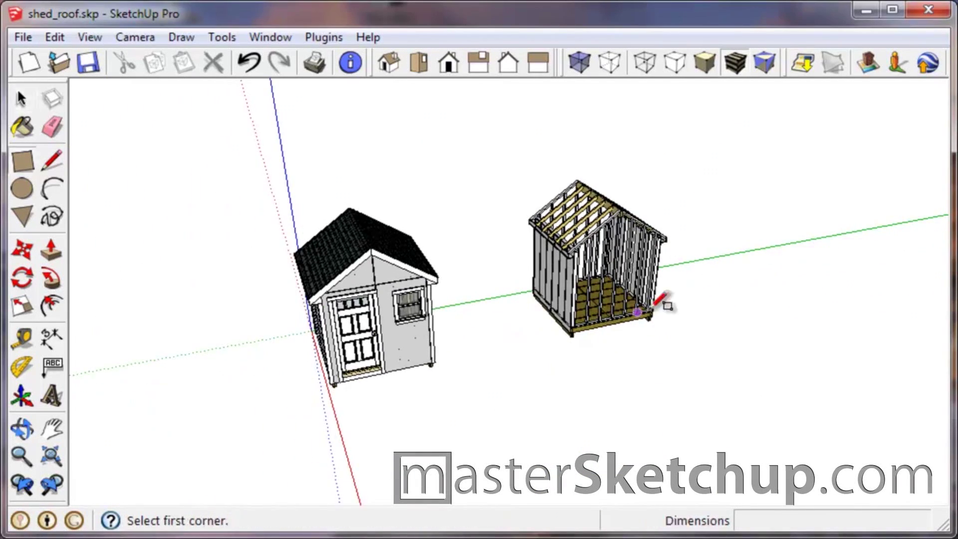
{"action": "scroll", "coordinate": [639, 352], "scroll_direction": "up", "scroll_amount": 2}
{"action": "left_click", "coordinate": [641, 342]}
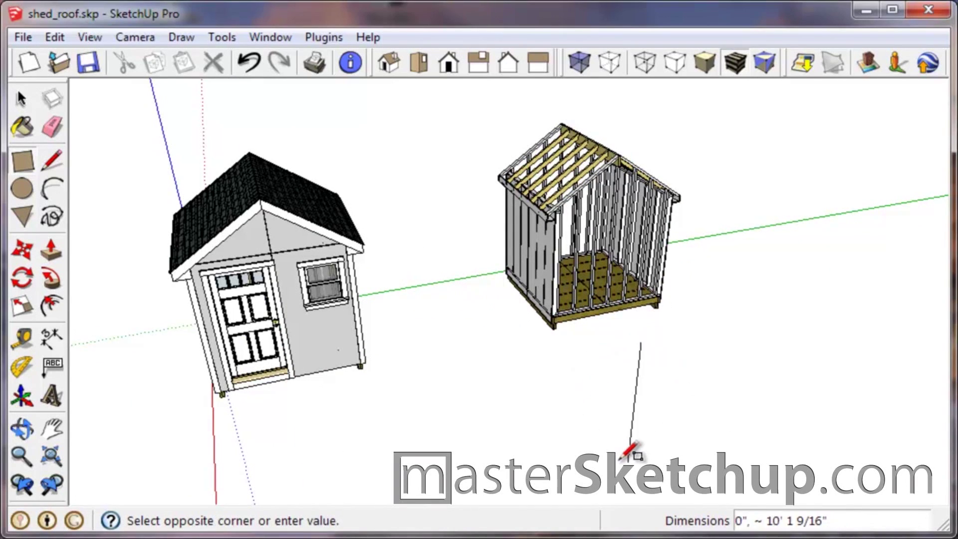
{"action": "left_click", "coordinate": [617, 426]}
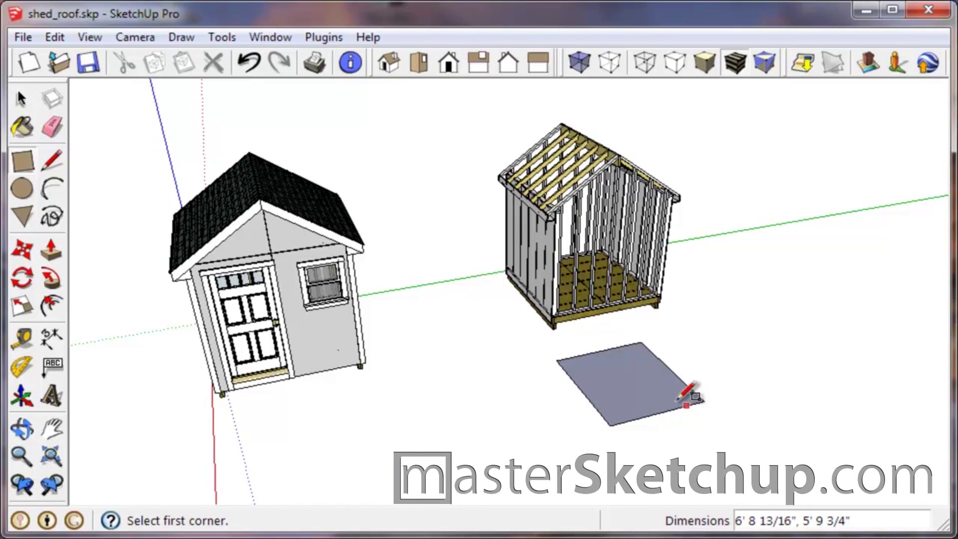
Extrude the rectangle upward with Push/Pull to a thickness of 1/2"
{"action": "key", "text": "p"}
{"action": "left_click_drag", "start_coordinate": [663, 386], "coordinate": [663, 382]}
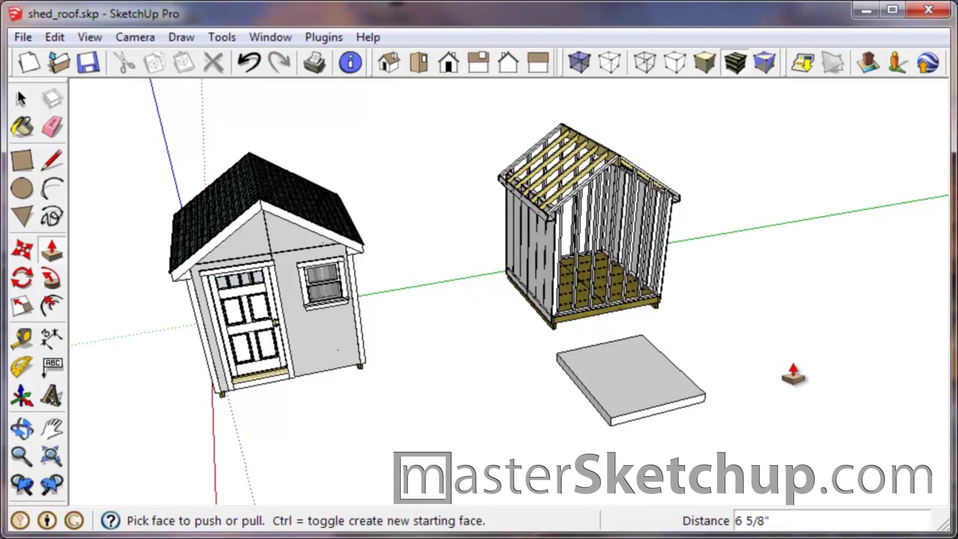
{"action": "type", "text": "1/2\""}
{"action": "key", "text": "Return"}
{"action": "key", "text": "space"}
Select the whole 1/2" sheet and make it a group
{"action": "scroll", "coordinate": [647, 394], "scroll_direction": "up", "scroll_amount": 5}
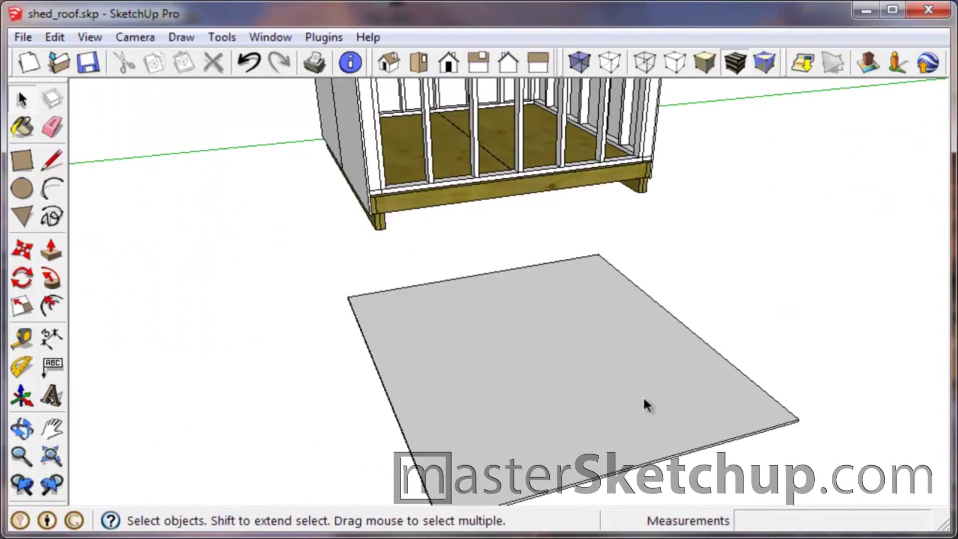
{"action": "left_click", "coordinate": [643, 396]}
{"action": "right_click", "coordinate": [586, 263]}
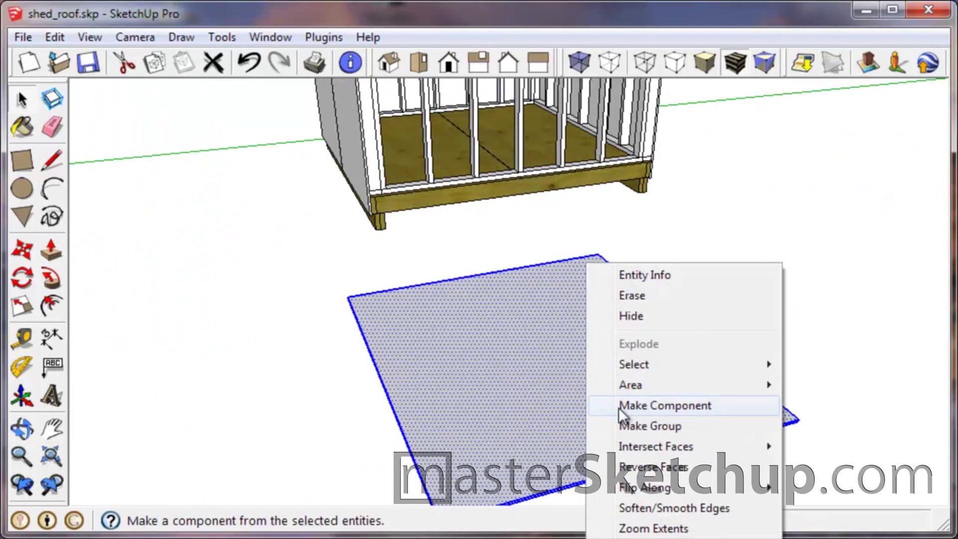
{"action": "left_click", "coordinate": [628, 426]}
Move the sheet by its lower near corner onto the top corner of the framed shed's ridge board
{"action": "middle_click_drag", "start_coordinate": [731, 479], "coordinate": [588, 300]}
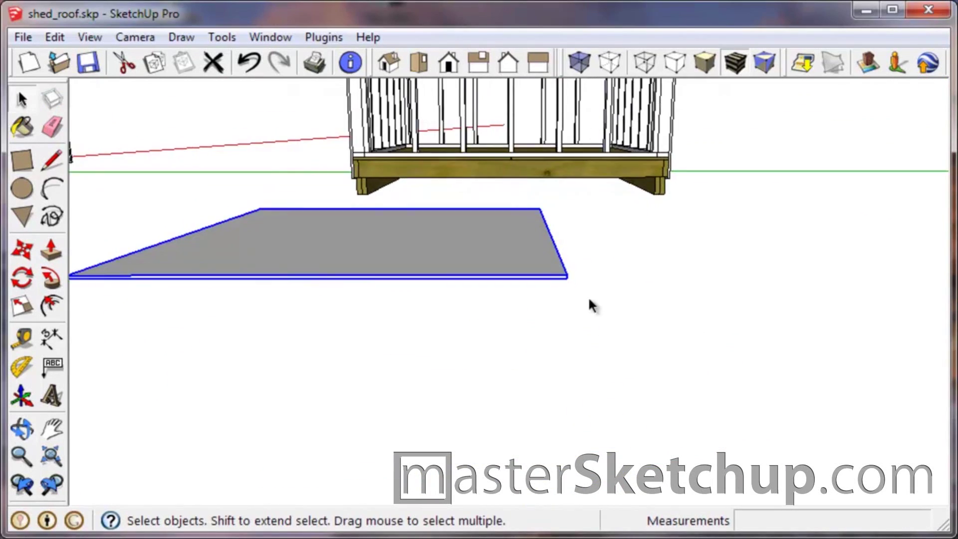
{"action": "scroll", "coordinate": [553, 257], "scroll_direction": "up", "scroll_amount": 3}
{"action": "key", "text": "m"}
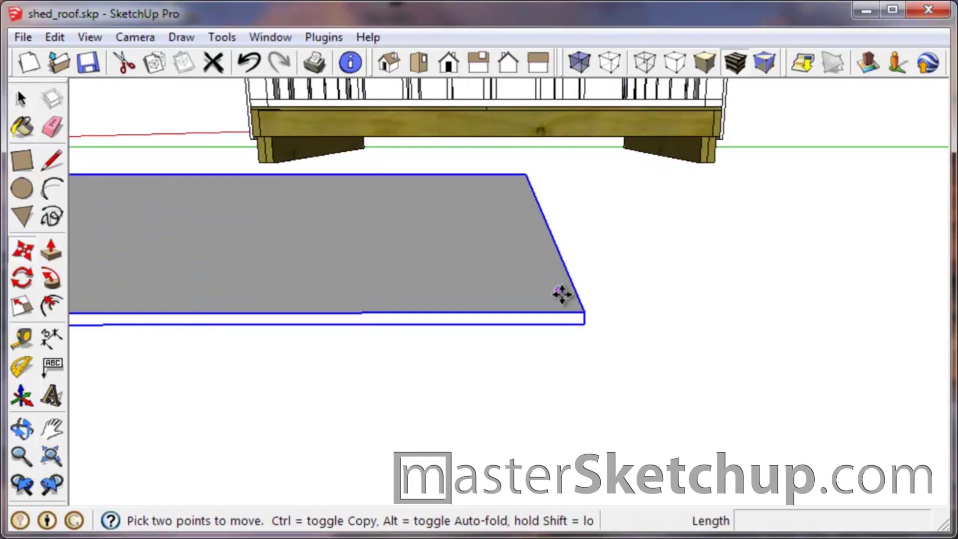
{"action": "left_click", "coordinate": [585, 327]}
{"action": "scroll", "coordinate": [569, 359], "scroll_direction": "down", "scroll_amount": 5}
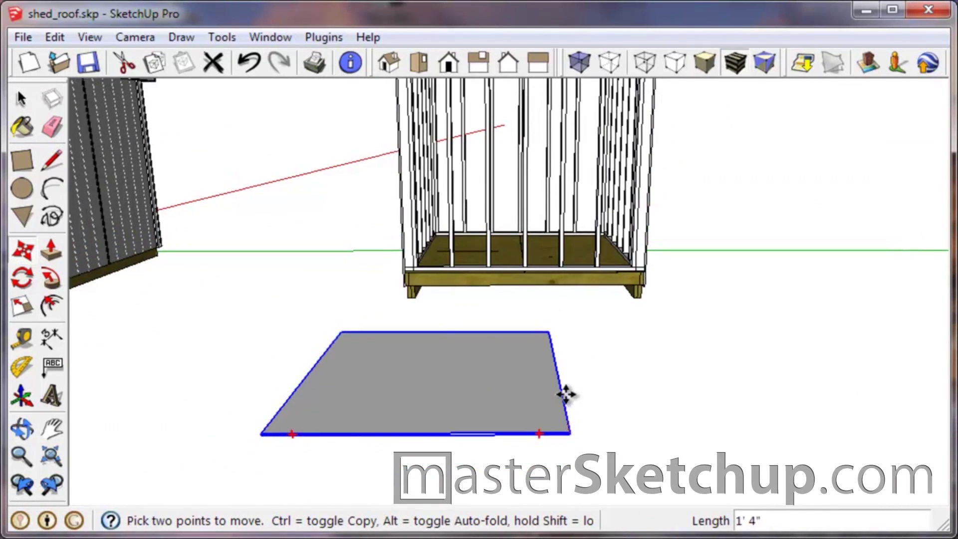
{"action": "scroll", "coordinate": [560, 426], "scroll_direction": "down", "scroll_amount": 3}
{"action": "scroll", "coordinate": [540, 128], "scroll_direction": "up", "scroll_amount": 6}
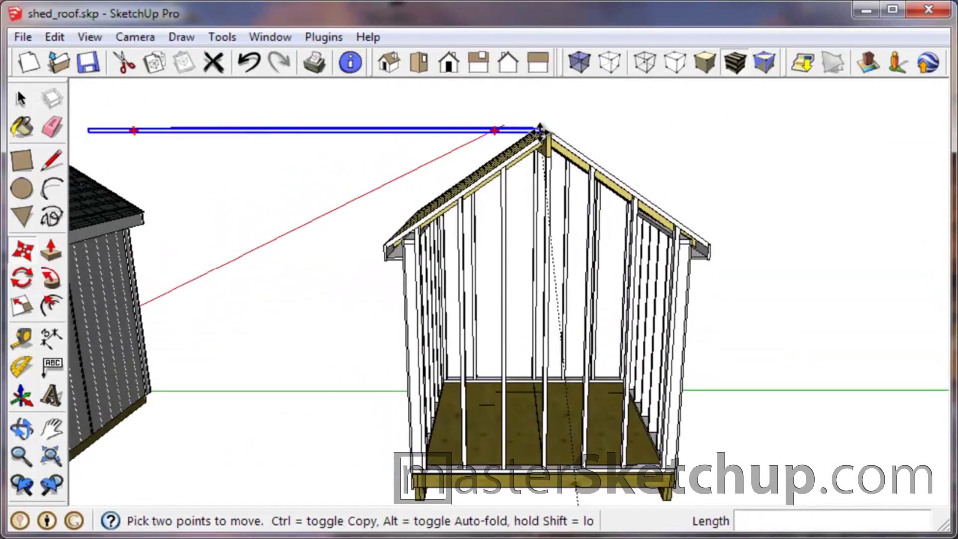
{"action": "scroll", "coordinate": [554, 133], "scroll_direction": "up", "scroll_amount": 4}
{"action": "middle_click_drag", "start_coordinate": [549, 133], "coordinate": [576, 233]}
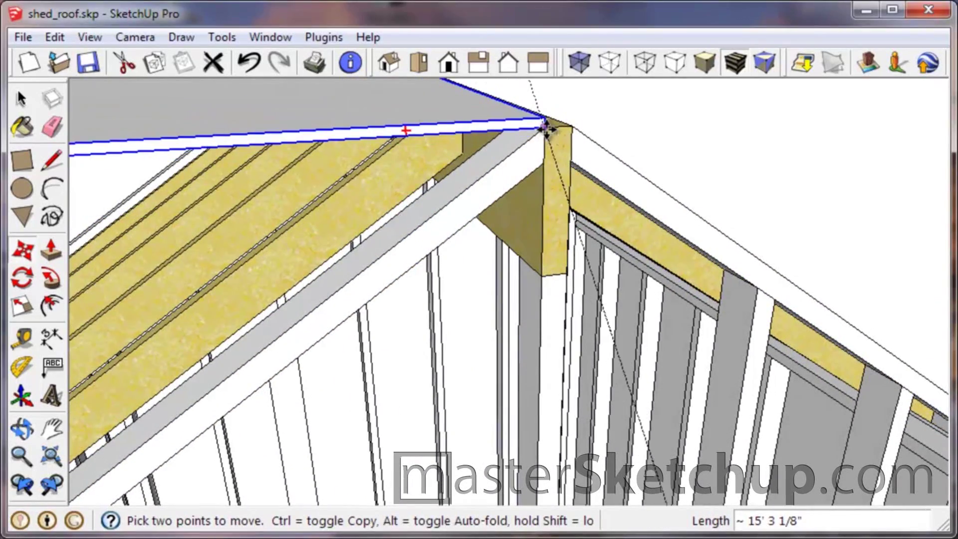
{"action": "scroll", "coordinate": [539, 131], "scroll_direction": "down", "scroll_amount": 3}
{"action": "scroll", "coordinate": [554, 147], "scroll_direction": "up", "scroll_amount": 3}
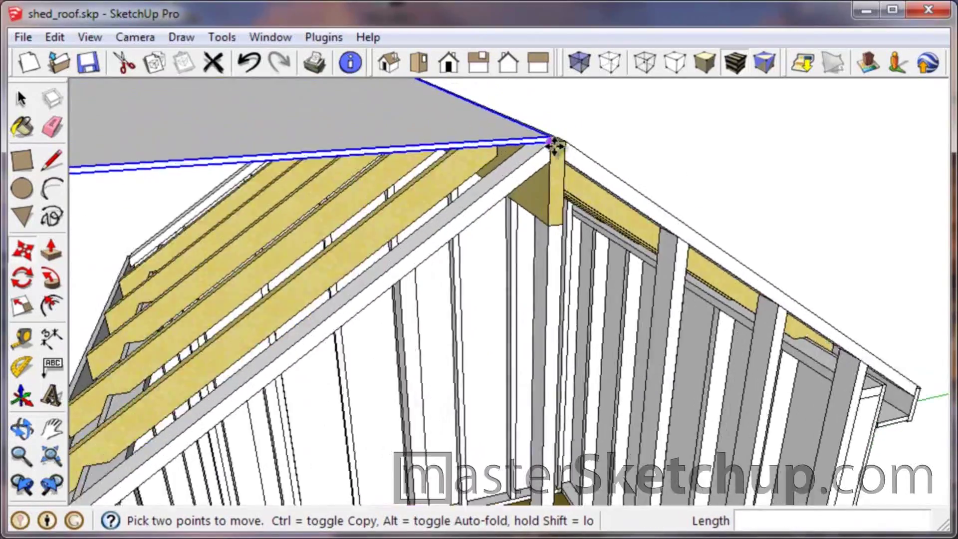
{"action": "left_click", "coordinate": [552, 145]}
Rotate the sheet downward about its corner at the ridge board until it lies along the slope of the end rafter
{"action": "key", "text": "q"}
{"action": "scroll", "coordinate": [552, 145], "scroll_direction": "up", "scroll_amount": 3}
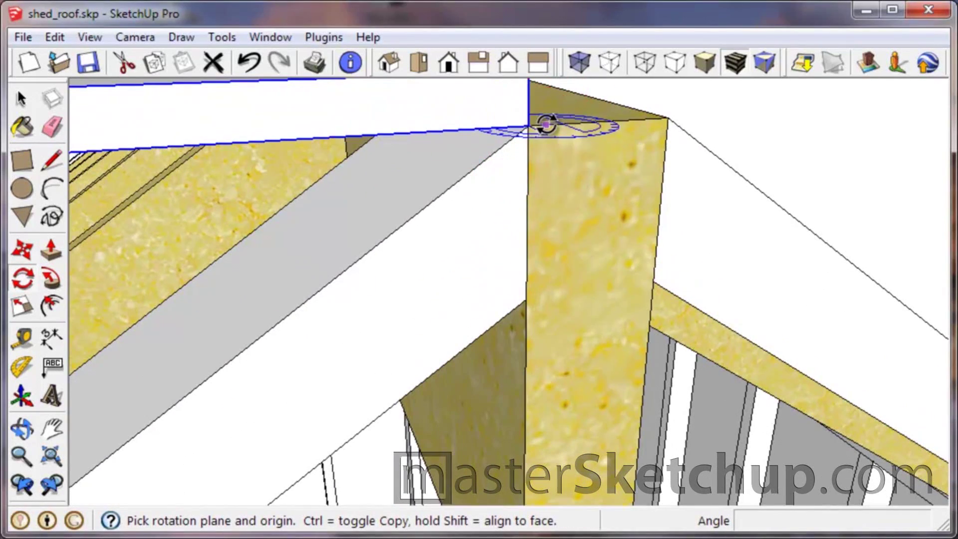
{"action": "left_click", "coordinate": [528, 127]}
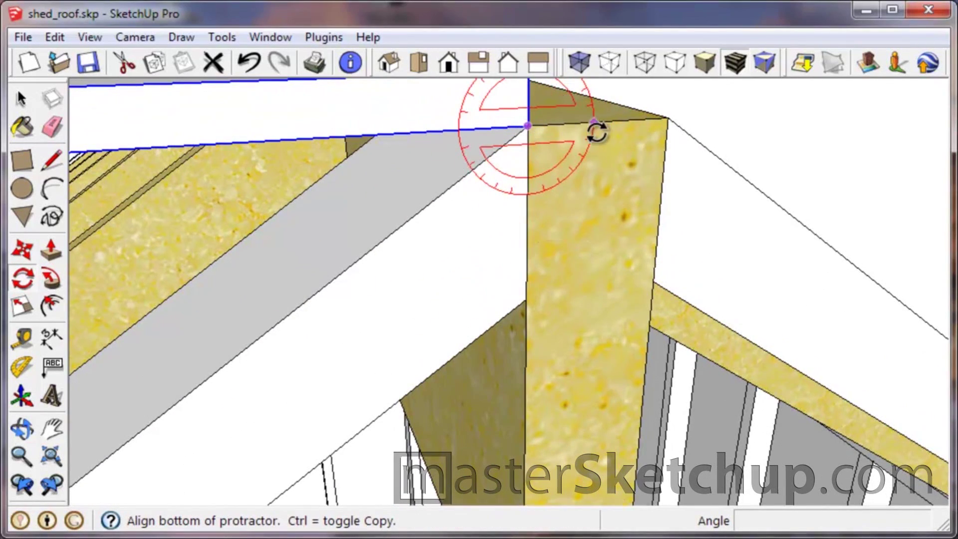
{"action": "left_click", "coordinate": [355, 130]}
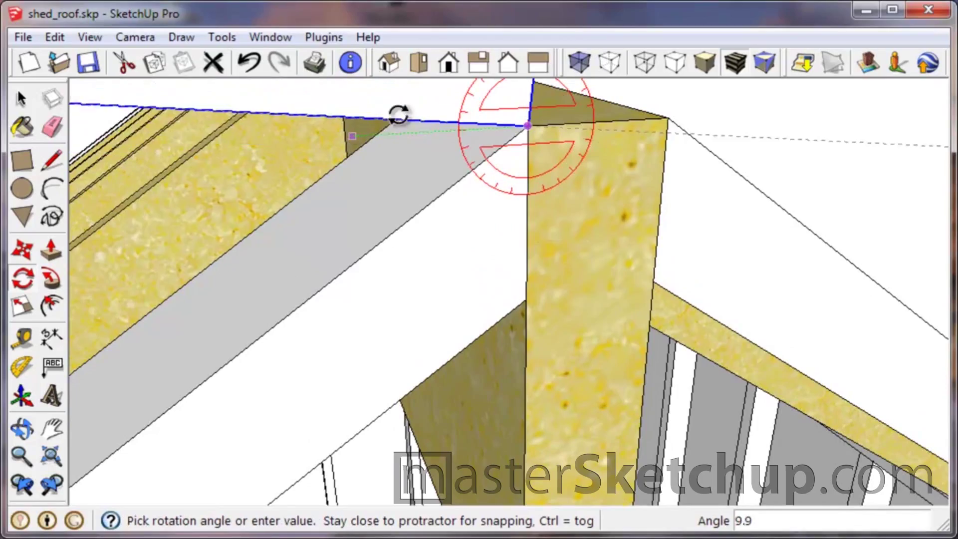
{"action": "scroll", "coordinate": [458, 121], "scroll_direction": "down", "scroll_amount": 5}
{"action": "scroll", "coordinate": [636, 180], "scroll_direction": "down", "scroll_amount": 3}
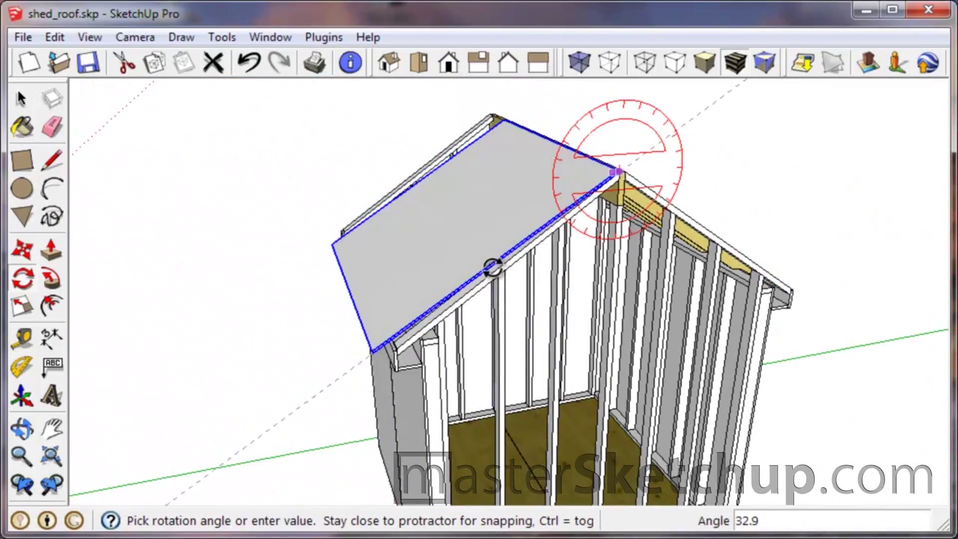
{"action": "scroll", "coordinate": [396, 363], "scroll_direction": "up", "scroll_amount": 5}
{"action": "scroll", "coordinate": [397, 355], "scroll_direction": "up", "scroll_amount": 3}
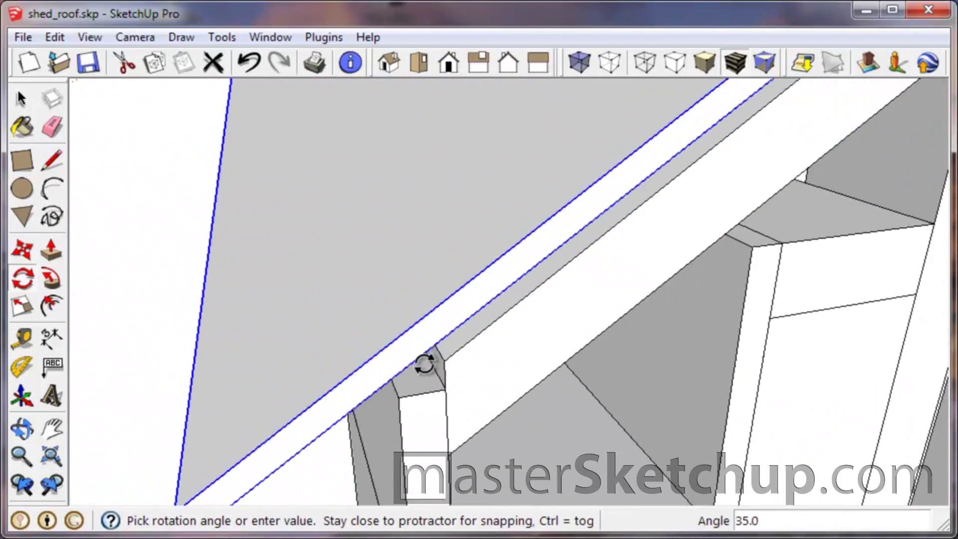
{"action": "left_click", "coordinate": [455, 362]}
Open the sheet group and push its lower edge back about 3 9/16" to line up with the lower end of the roof framing
{"action": "scroll", "coordinate": [390, 384], "scroll_direction": "down", "scroll_amount": 6}
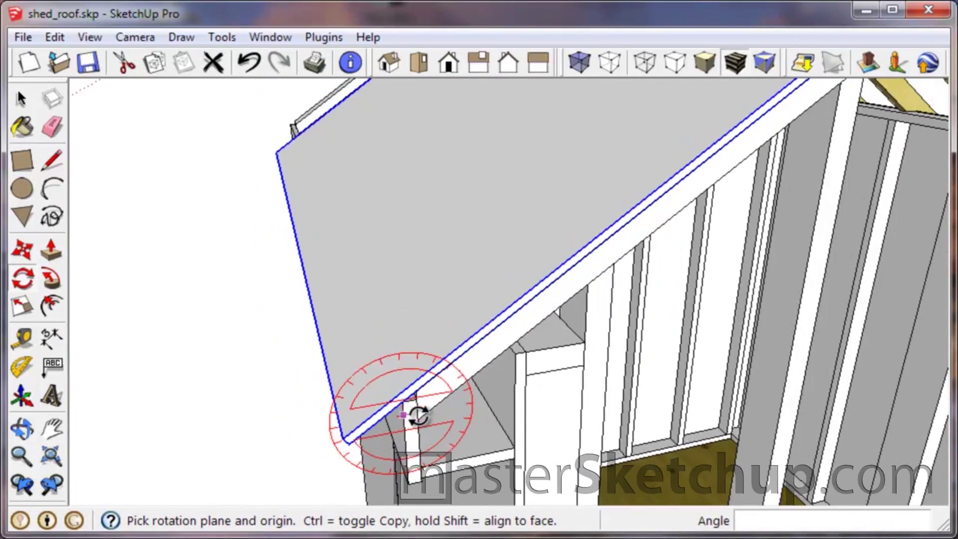
{"action": "middle_click_drag", "start_coordinate": [386, 392], "coordinate": [490, 364]}
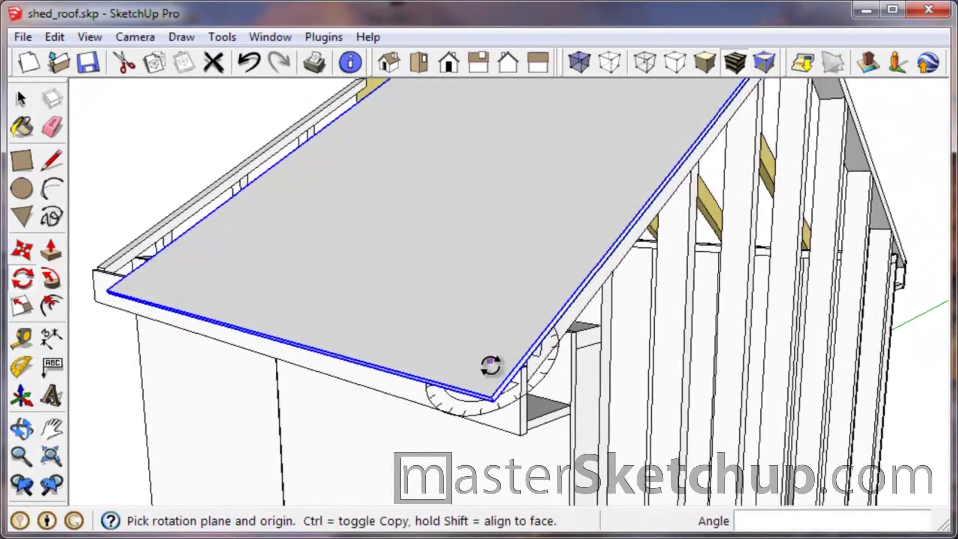
{"action": "scroll", "coordinate": [489, 369], "scroll_direction": "up", "scroll_amount": 2}
{"action": "key", "text": "space"}
{"action": "scroll", "coordinate": [484, 390], "scroll_direction": "up", "scroll_amount": 2}
{"action": "scroll", "coordinate": [482, 384], "scroll_direction": "up", "scroll_amount": 1}
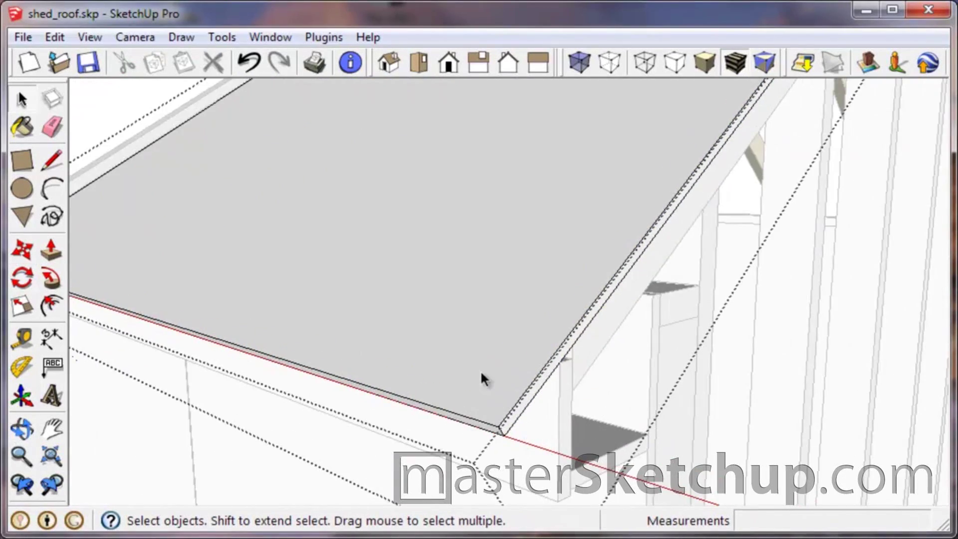
{"action": "key", "text": "p"}
{"action": "left_click_drag", "start_coordinate": [476, 424], "coordinate": [560, 365]}
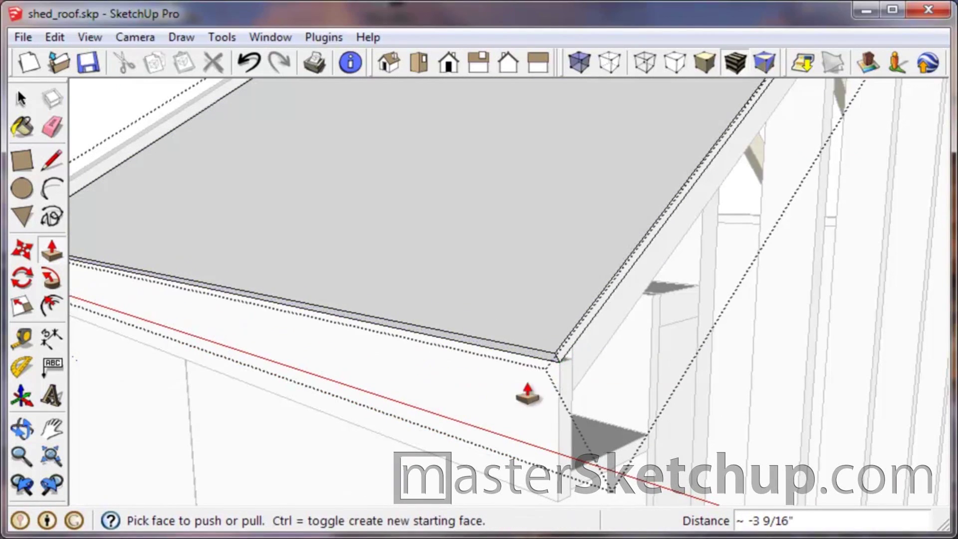
Extend the sheet's opposite side edge 1' 4 1/4" to the outer face of the far end rafter and close the group
{"action": "scroll", "coordinate": [528, 393], "scroll_direction": "down", "scroll_amount": 2}
{"action": "scroll", "coordinate": [514, 344], "scroll_direction": "up", "scroll_amount": 3}
{"action": "middle_click_drag", "start_coordinate": [504, 414], "coordinate": [845, 377]}
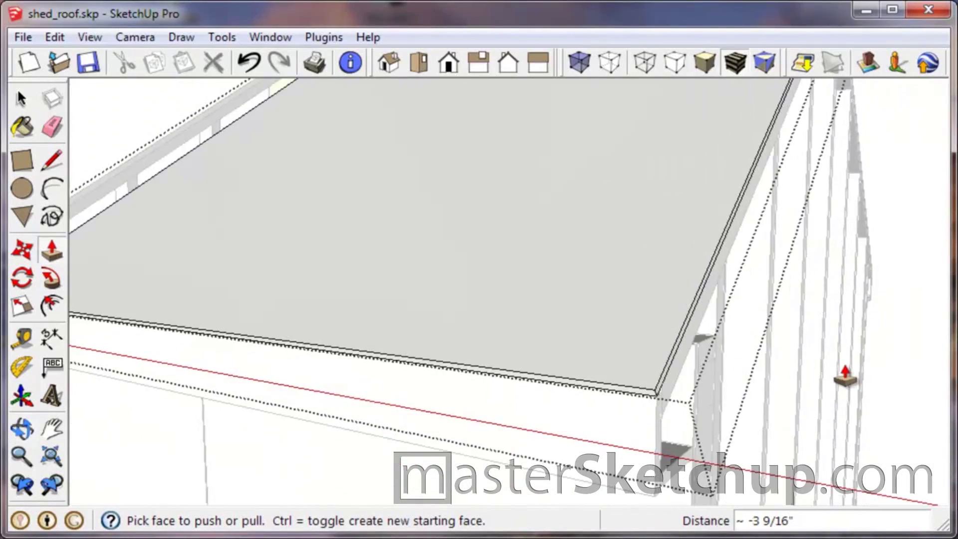
{"action": "scroll", "coordinate": [845, 377], "scroll_direction": "down", "scroll_amount": 3}
{"action": "middle_click_drag", "start_coordinate": [350, 348], "coordinate": [588, 343]}
{"action": "scroll", "coordinate": [573, 325], "scroll_direction": "up", "scroll_amount": 3}
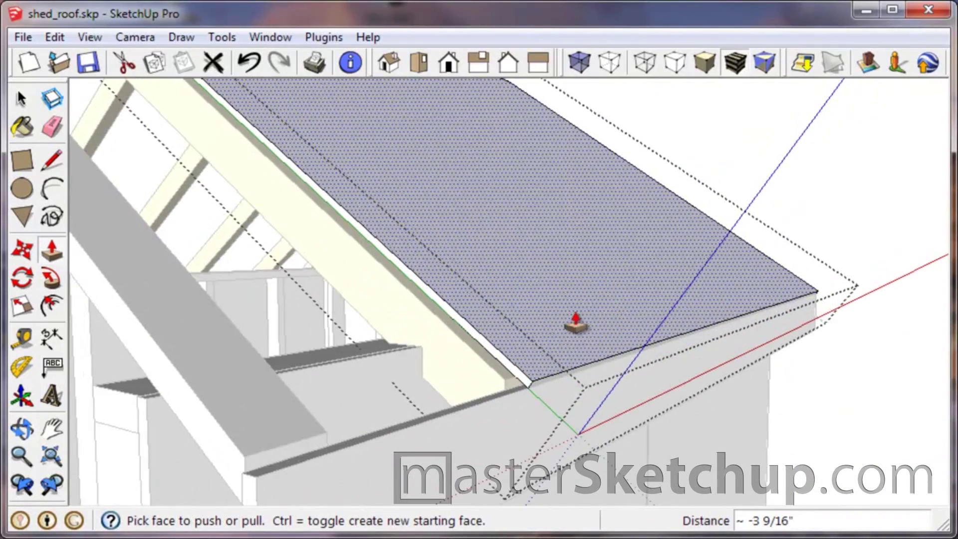
{"action": "left_click_drag", "start_coordinate": [519, 382], "coordinate": [235, 481]}
{"action": "scroll", "coordinate": [416, 435], "scroll_direction": "down", "scroll_amount": 3}
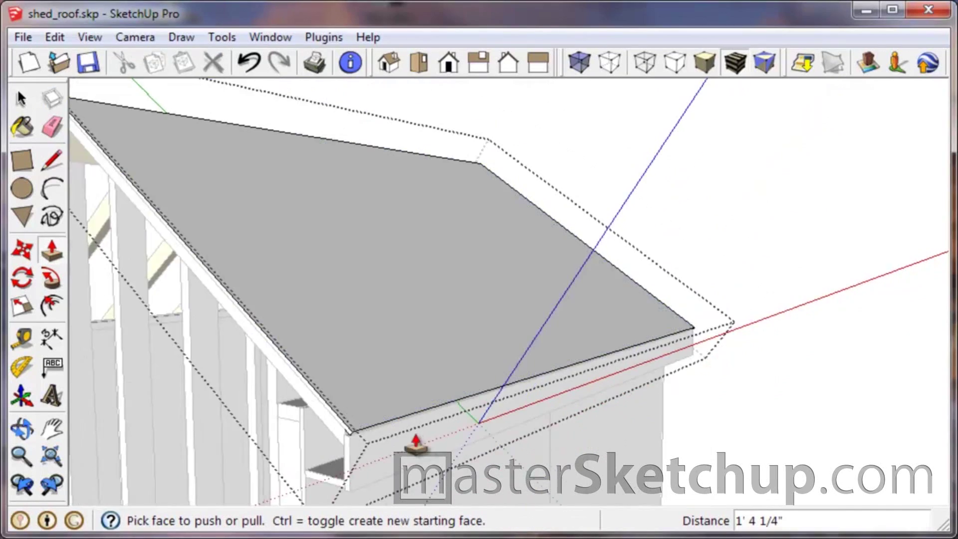
{"action": "key", "text": "space"}
{"action": "left_click", "coordinate": [687, 349]}
Select the roof framing component below the sheet, open the Outliner and collapse the Shed entry's branch
{"action": "middle_click_drag", "start_coordinate": [451, 376], "coordinate": [604, 275]}
{"action": "scroll", "coordinate": [374, 421], "scroll_direction": "up", "scroll_amount": 2}
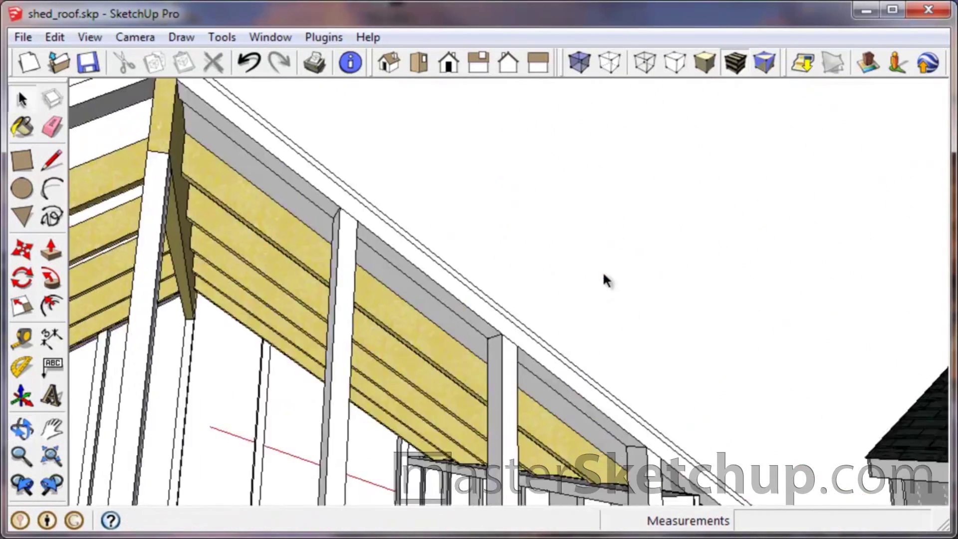
{"action": "left_click", "coordinate": [424, 337]}
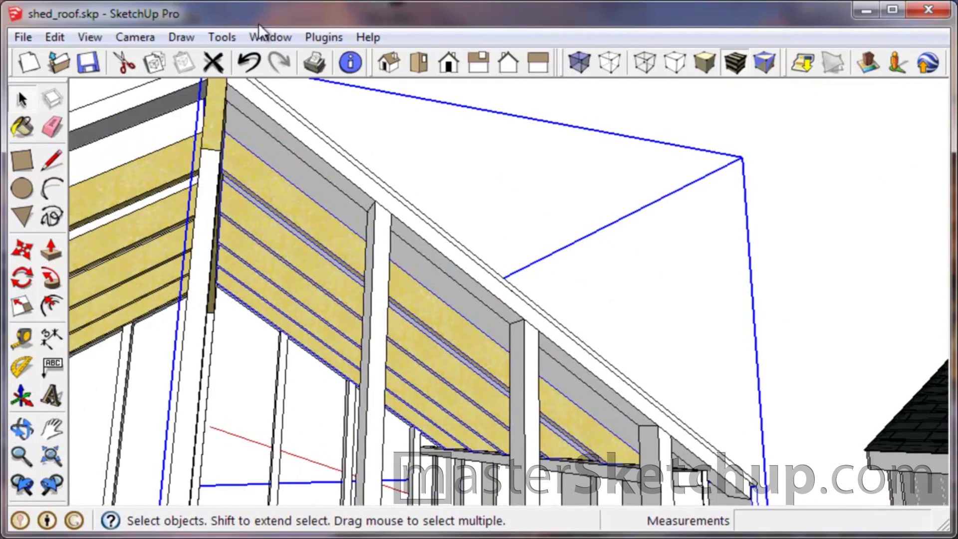
{"action": "left_click", "coordinate": [282, 37]}
{"action": "left_click", "coordinate": [243, 196]}
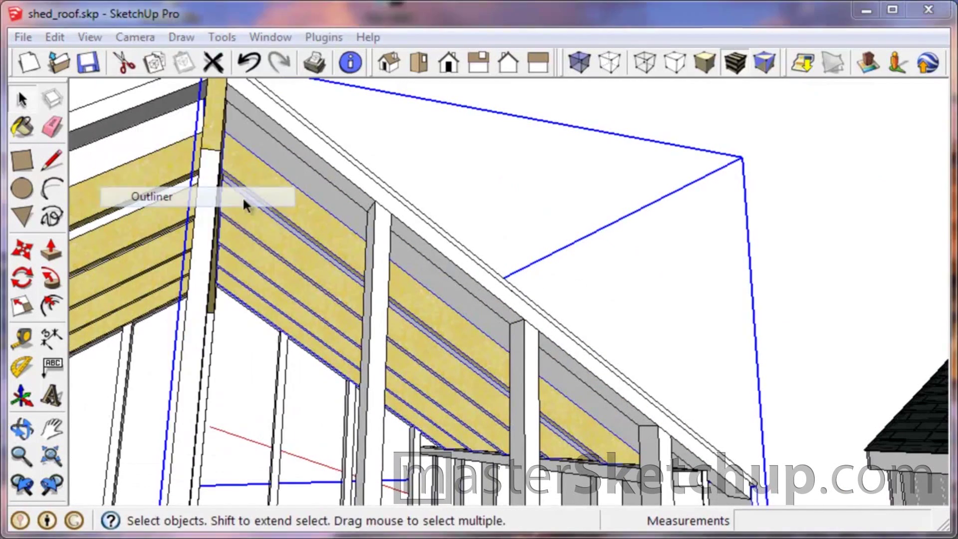
{"action": "left_click_drag", "start_coordinate": [957, 125], "coordinate": [757, 53]}
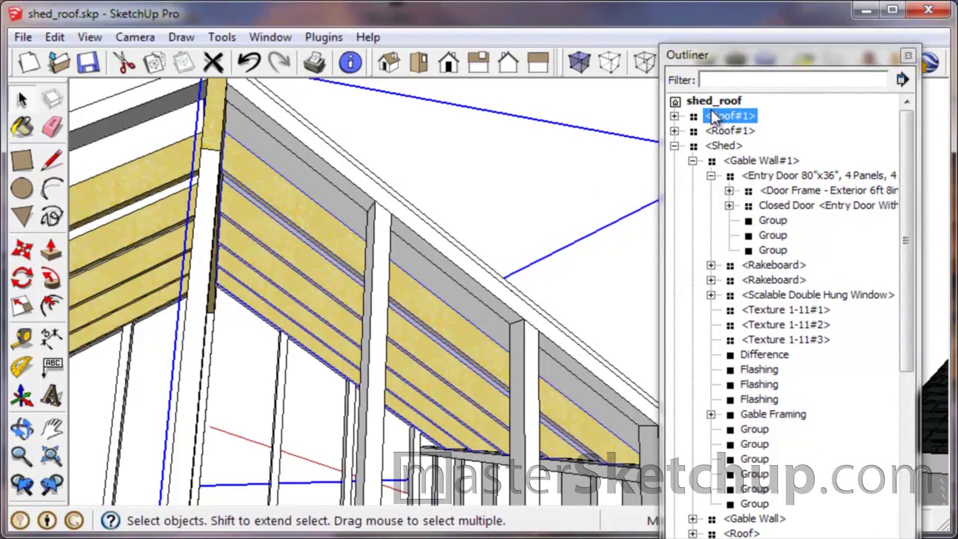
{"action": "left_click", "coordinate": [674, 146]}
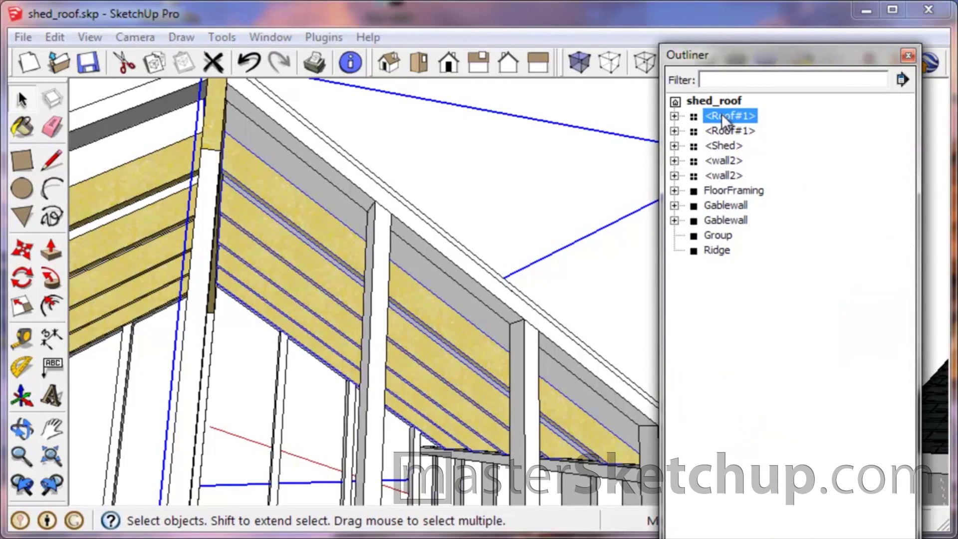
Select the roof sheathing group and nest it inside the first Roof#1 component in the Outliner
{"action": "middle_click_drag", "start_coordinate": [474, 249], "coordinate": [387, 352]}
{"action": "left_click", "coordinate": [466, 268]}
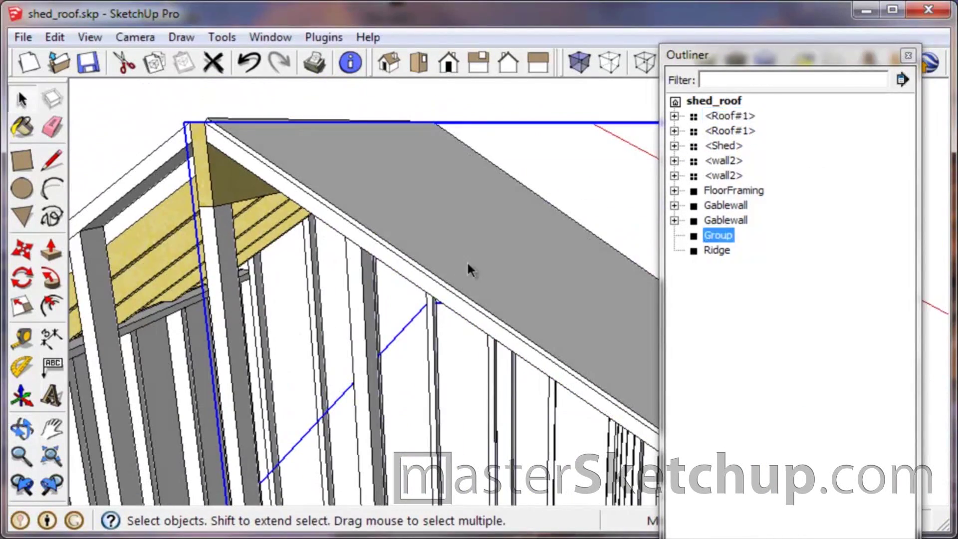
{"action": "left_click", "coordinate": [711, 236]}
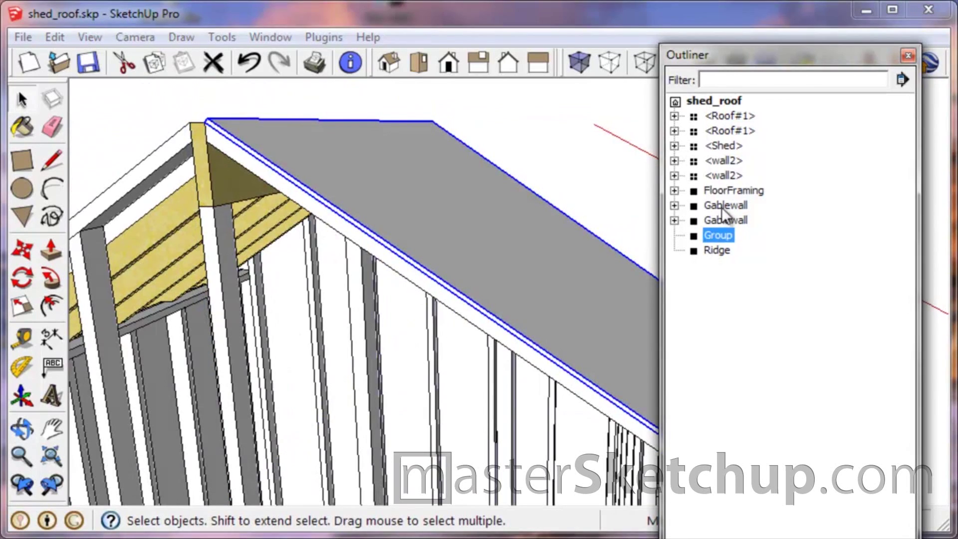
{"action": "left_click_drag", "start_coordinate": [718, 235], "coordinate": [719, 115]}
Examine both Roof#1 instances in turn to check that each roof slope includes the sheathing sheet
{"action": "middle_click_drag", "start_coordinate": [321, 189], "coordinate": [251, 247]}
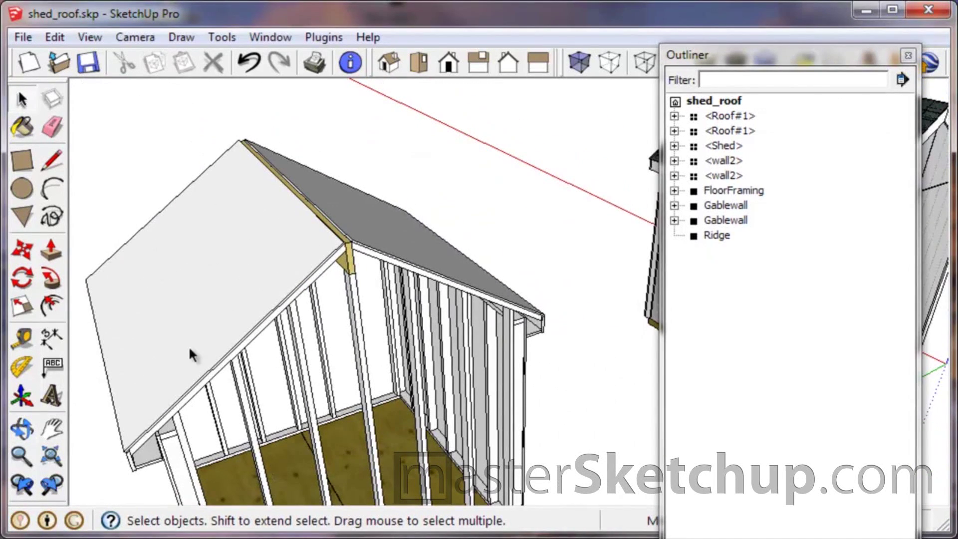
{"action": "left_click", "coordinate": [719, 117]}
{"action": "left_click", "coordinate": [727, 132]}
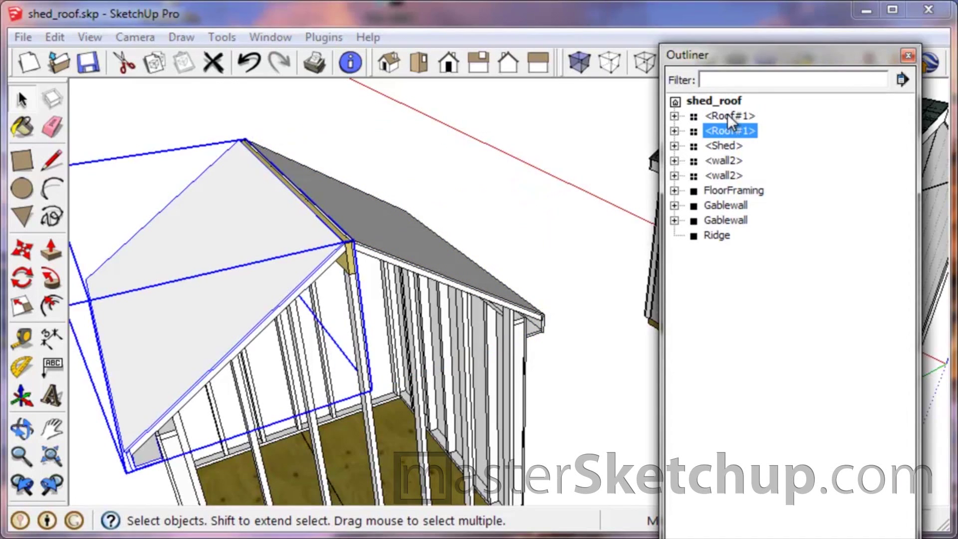
{"action": "left_click", "coordinate": [728, 116]}
{"action": "left_click", "coordinate": [727, 131]}
{"action": "left_click", "coordinate": [715, 114]}
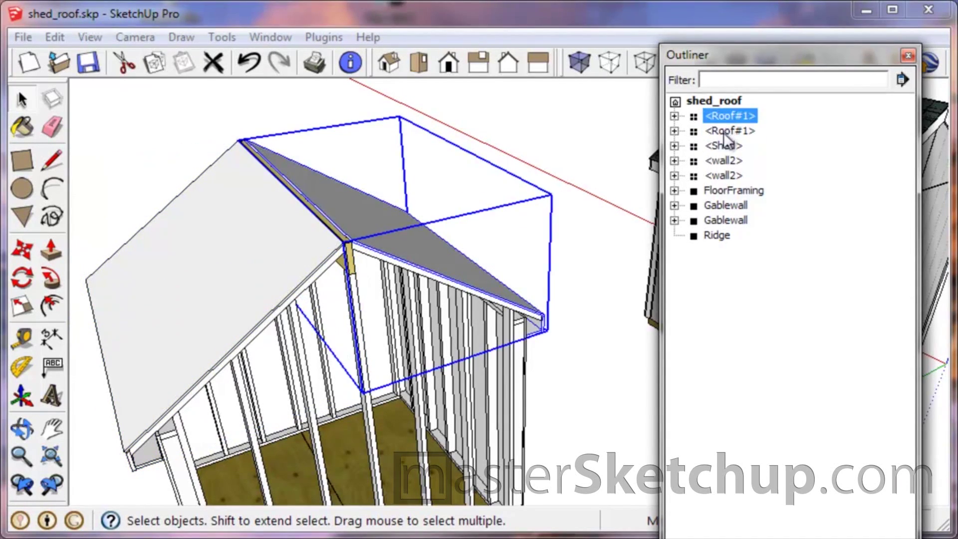
{"action": "left_click", "coordinate": [727, 131]}
{"action": "middle_click_drag", "start_coordinate": [466, 271], "coordinate": [449, 249]}
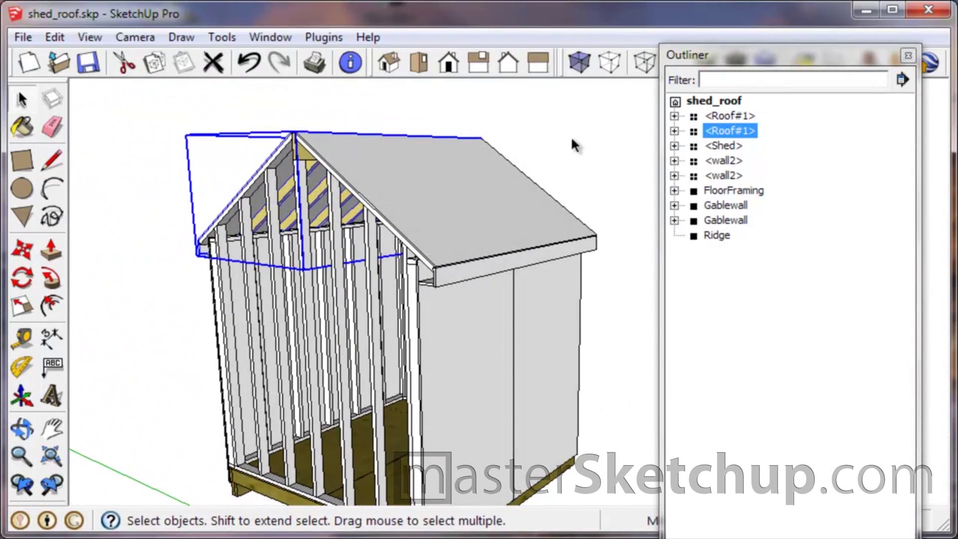
{"action": "left_click", "coordinate": [572, 140]}
{"action": "middle_click_drag", "start_coordinate": [385, 215], "coordinate": [519, 236]}
{"action": "scroll", "coordinate": [519, 216], "scroll_direction": "down", "scroll_amount": 3}
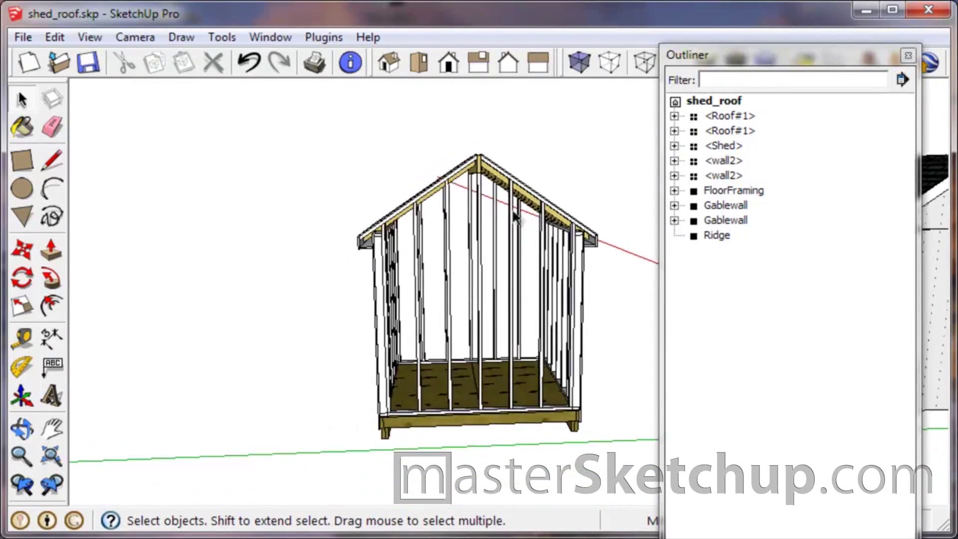
Select the connected faces and edges of the wall sheet on the gable end and make them a group
{"action": "middle_click_drag", "start_coordinate": [451, 332], "coordinate": [596, 432]}
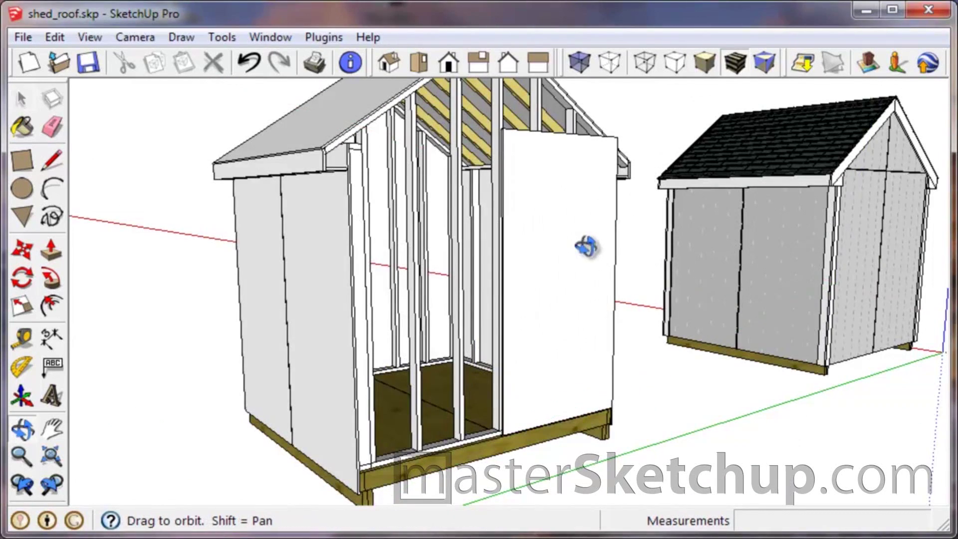
{"action": "middle_click_drag", "start_coordinate": [582, 246], "coordinate": [543, 281]}
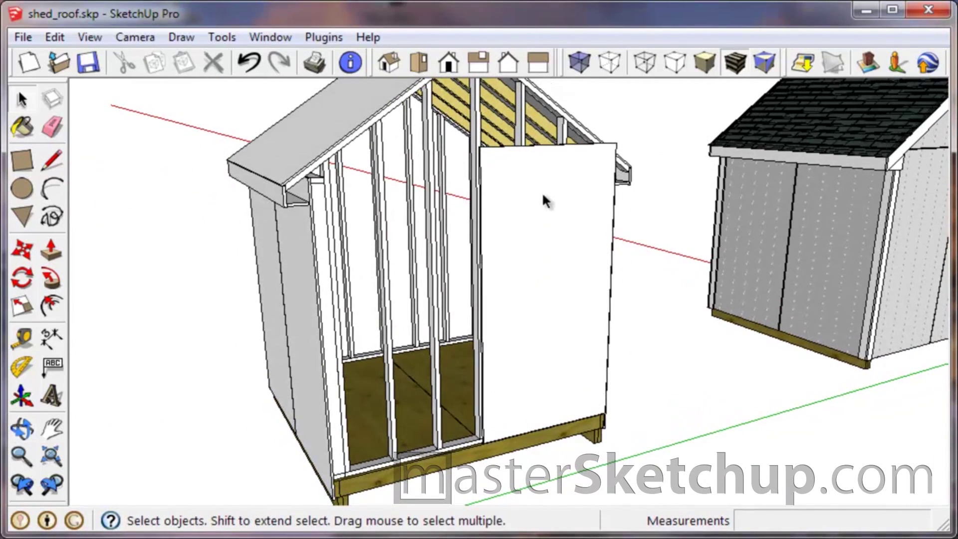
{"action": "double_click", "coordinate": [541, 162]}
{"action": "right_click", "coordinate": [533, 168]}
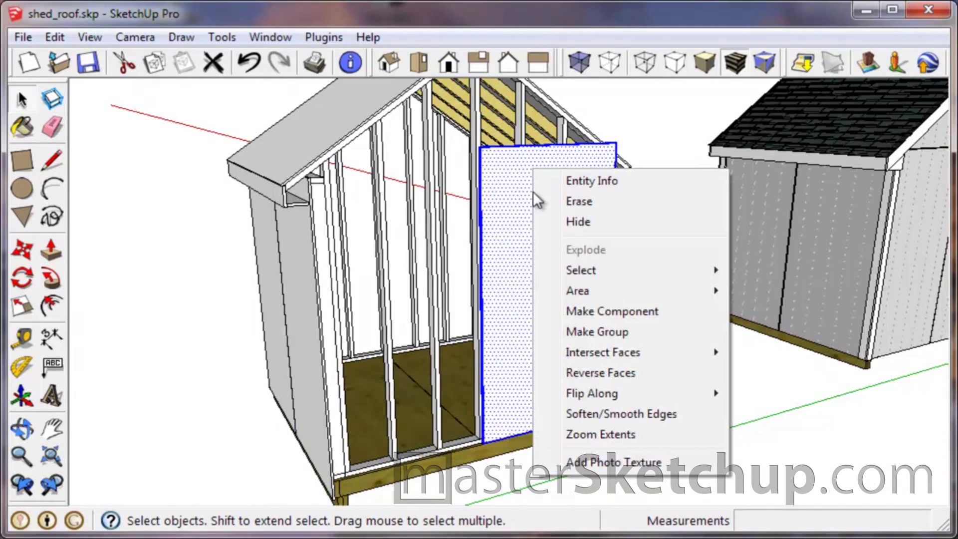
{"action": "left_click", "coordinate": [609, 331]}
Copy the grouped gable sheet 4' sideways by its top corner so it sits beside the original
{"action": "middle_click_drag", "start_coordinate": [606, 202], "coordinate": [463, 208]}
{"action": "scroll", "coordinate": [571, 156], "scroll_direction": "up", "scroll_amount": 5}
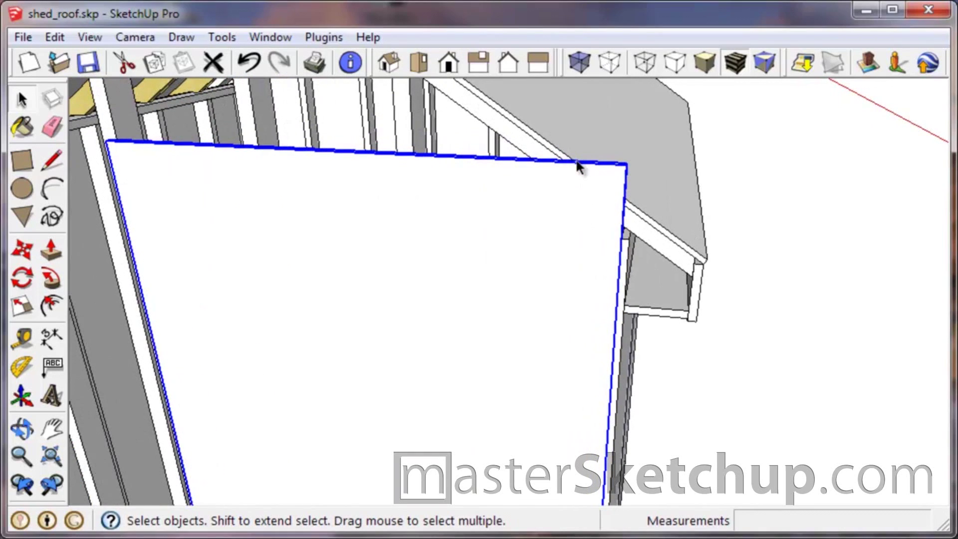
{"action": "scroll", "coordinate": [637, 176], "scroll_direction": "up", "scroll_amount": 4}
{"action": "key", "text": "m"}
{"action": "middle_click_drag", "start_coordinate": [596, 283], "coordinate": [637, 340]}
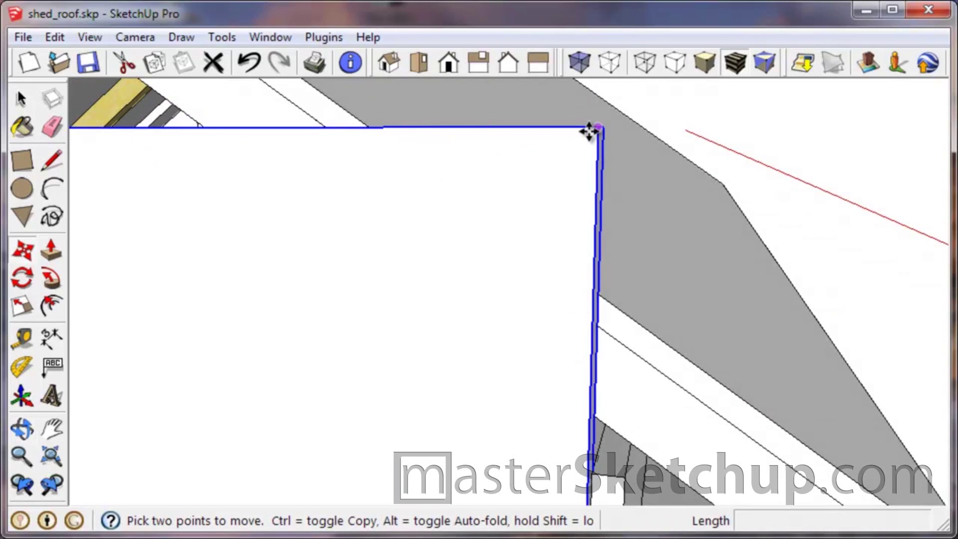
{"action": "scroll", "coordinate": [591, 130], "scroll_direction": "down", "scroll_amount": 8}
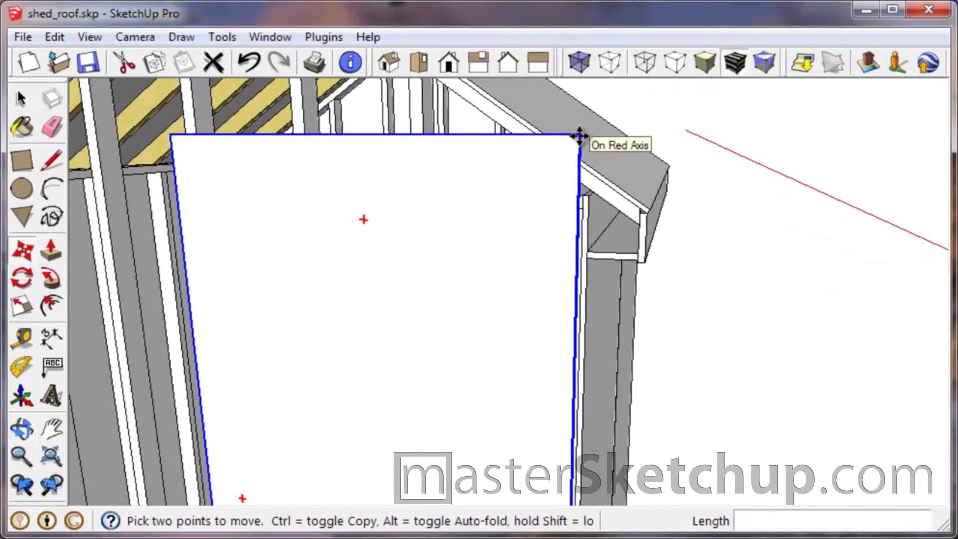
{"action": "scroll", "coordinate": [579, 134], "scroll_direction": "down", "scroll_amount": 2}
{"action": "key", "text": "ctrl"}
{"action": "left_click", "coordinate": [578, 133]}
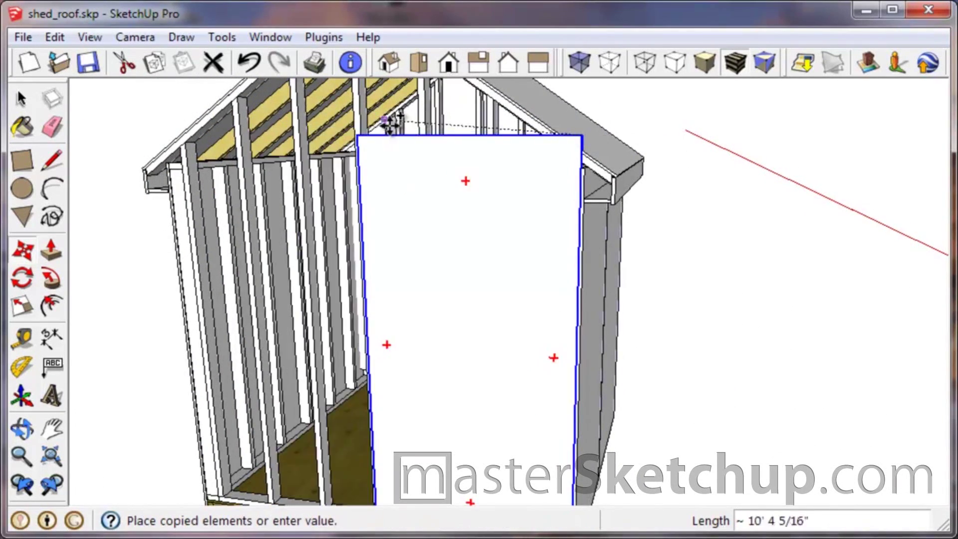
{"action": "left_click", "coordinate": [359, 136]}
Nudge the copied gable sheet 3/16" at the joint between the two sheets
{"action": "scroll", "coordinate": [357, 138], "scroll_direction": "up", "scroll_amount": 5}
{"action": "key", "text": "o"}
{"action": "middle_click_drag", "start_coordinate": [423, 315], "coordinate": [468, 261]}
{"action": "left_click", "coordinate": [467, 260]}
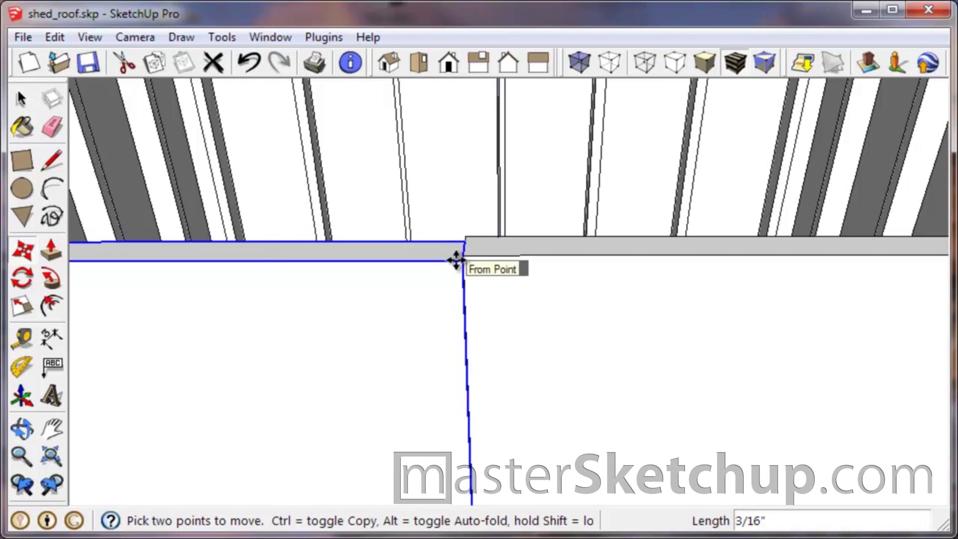
{"action": "left_click", "coordinate": [452, 256]}
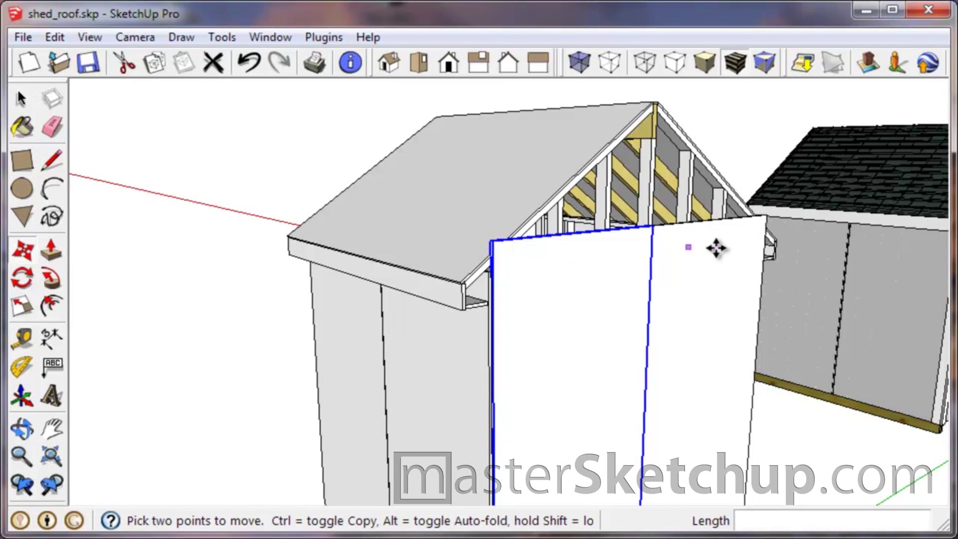
Open the copied sheet's group and draw a line about 4 15/16" long along the roof slope across its outer top corner
{"action": "scroll", "coordinate": [496, 261], "scroll_direction": "up", "scroll_amount": 6}
{"action": "key", "text": "space"}
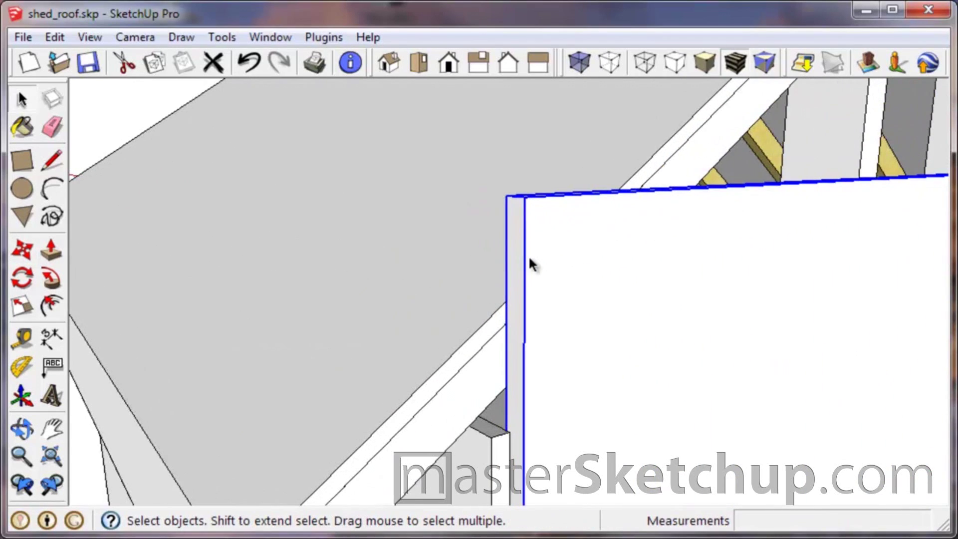
{"action": "double_click", "coordinate": [529, 257]}
{"action": "middle_click_drag", "start_coordinate": [450, 179], "coordinate": [495, 233]}
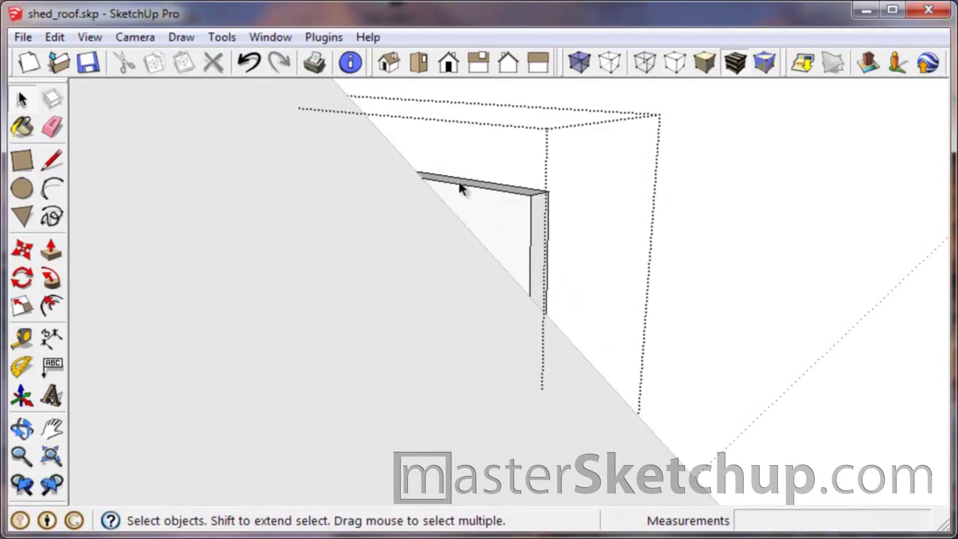
{"action": "key", "text": "l"}
{"action": "left_click", "coordinate": [422, 178]}
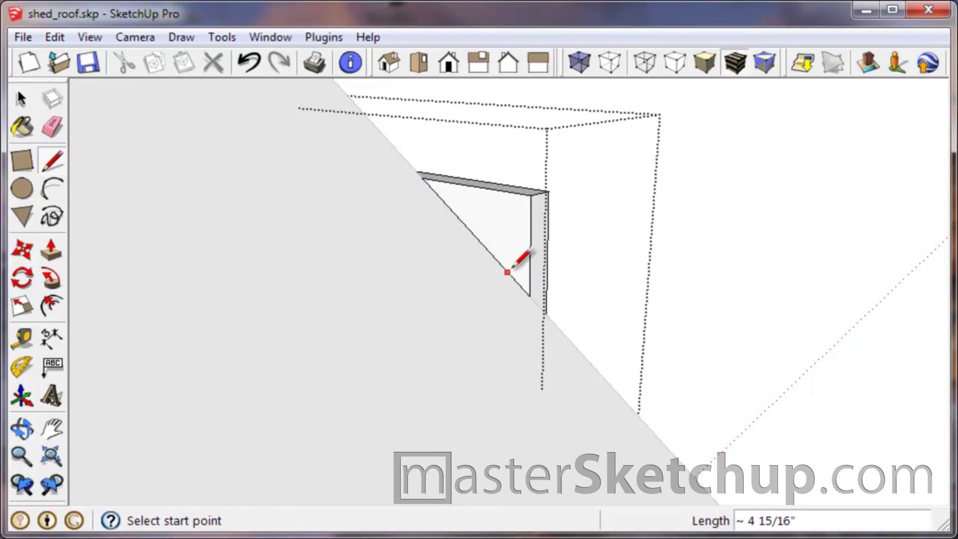
Push the triangular corner above the roof slope through the sheet's full thickness to cut it away
{"action": "key", "text": "p"}
{"action": "left_click", "coordinate": [519, 245]}
{"action": "left_click", "coordinate": [546, 195]}
{"action": "middle_click_drag", "start_coordinate": [479, 252], "coordinate": [139, 205]}
{"action": "middle_click_drag", "start_coordinate": [406, 306], "coordinate": [471, 377]}
{"action": "key", "text": "space"}
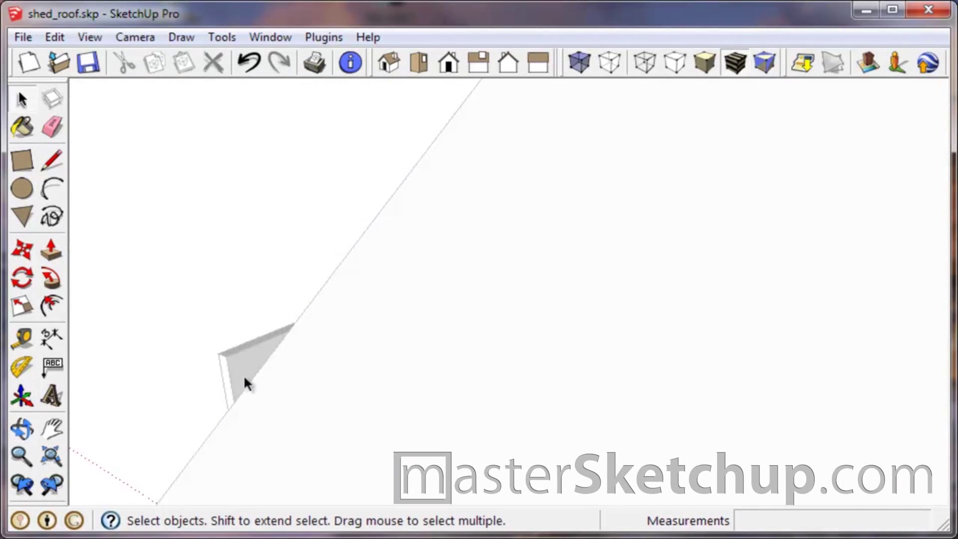
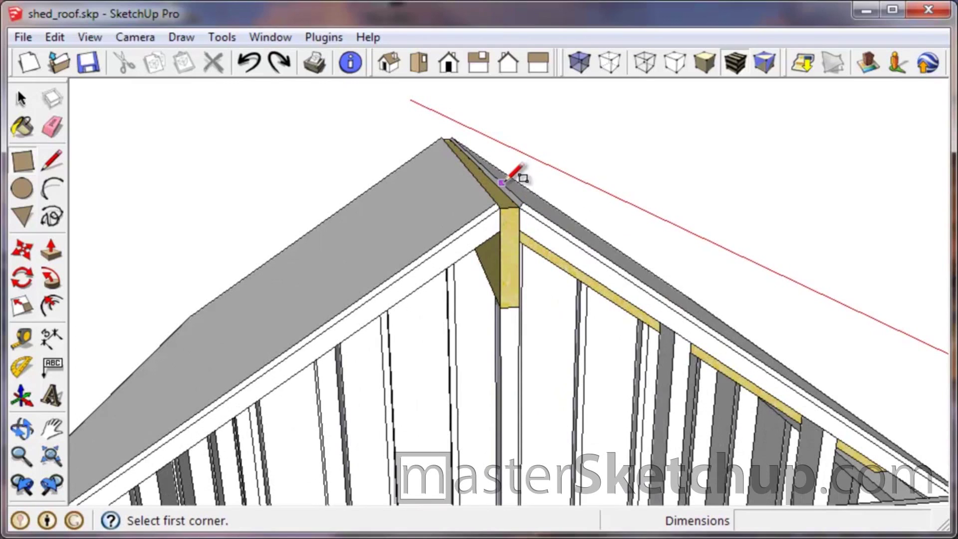
Draw a rectangle about 6' 3 5/8" by 8 1/2" across the open gable, starting at the wall sheets' outer top corner
{"action": "scroll", "coordinate": [504, 189], "scroll_direction": "down", "scroll_amount": 5}
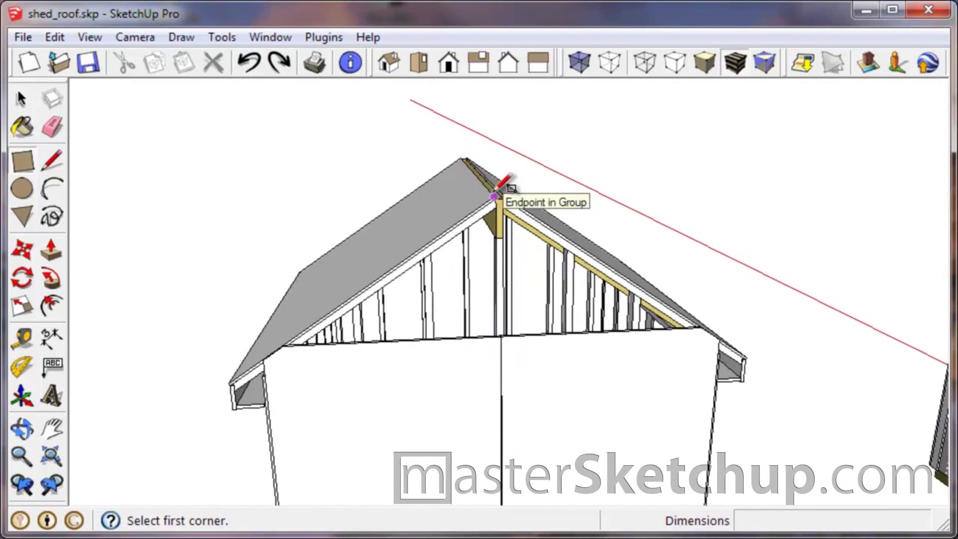
{"action": "middle_click_drag", "start_coordinate": [692, 329], "coordinate": [546, 421]}
{"action": "left_click", "coordinate": [22, 160]}
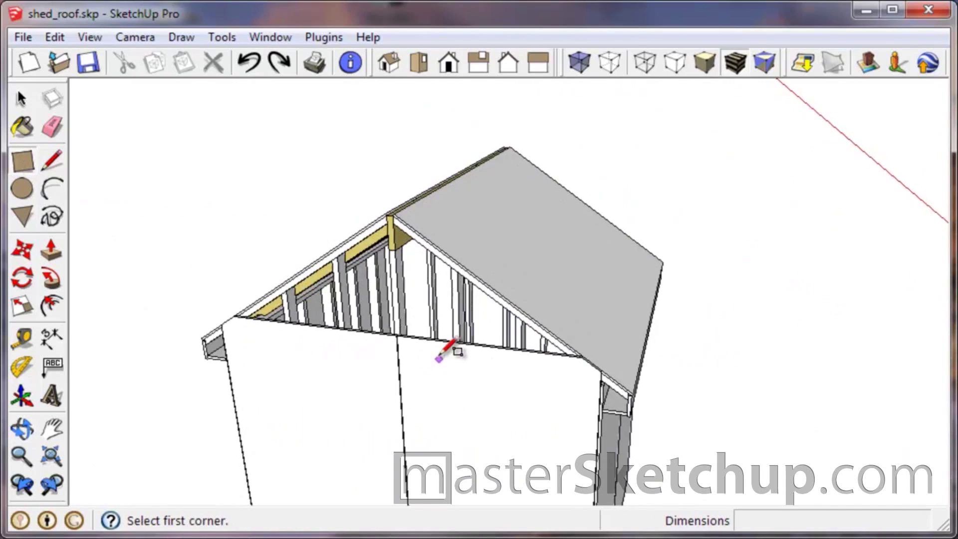
{"action": "scroll", "coordinate": [439, 346], "scroll_direction": "up", "scroll_amount": 3}
{"action": "scroll", "coordinate": [185, 290], "scroll_direction": "up", "scroll_amount": 5}
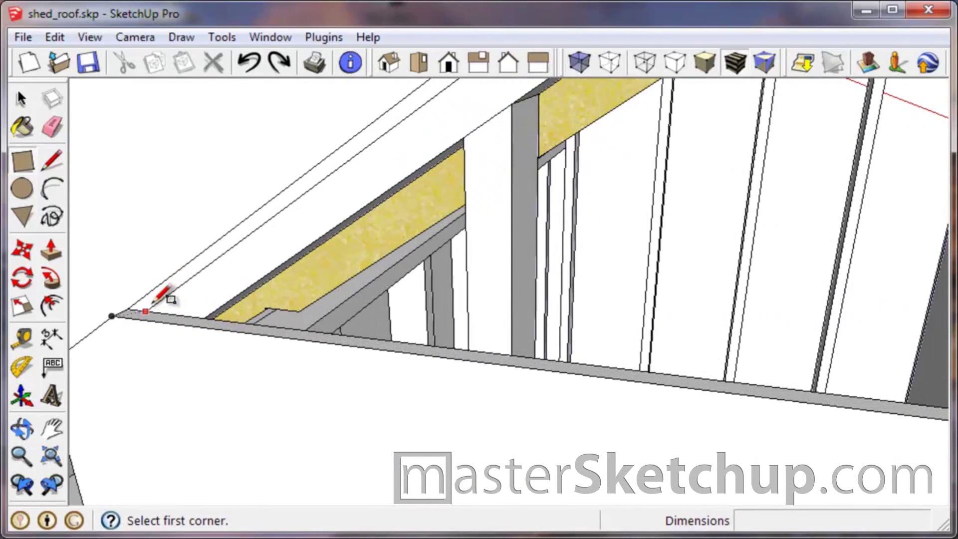
{"action": "left_click", "coordinate": [127, 308]}
{"action": "scroll", "coordinate": [132, 319], "scroll_direction": "down", "scroll_amount": 6}
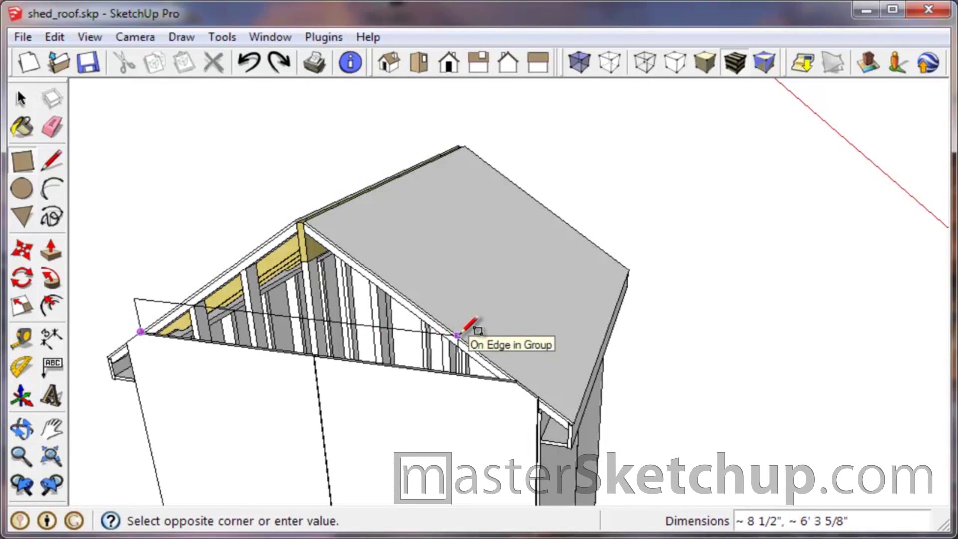
{"action": "left_click", "coordinate": [457, 335]}
{"action": "scroll", "coordinate": [407, 332], "scroll_direction": "up", "scroll_amount": 3}
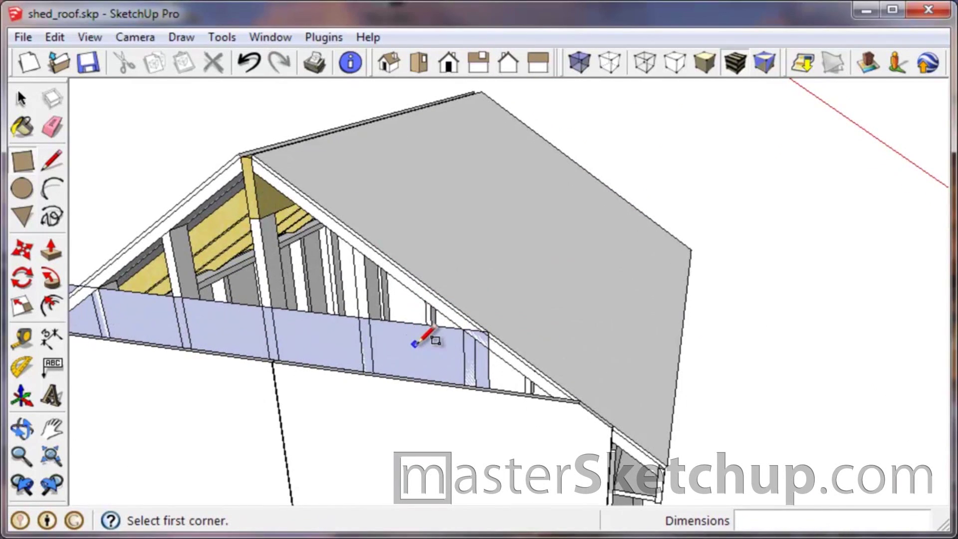
Extrude the gable rectangle outward 3/4", flush with the wall sheets below
{"action": "key", "text": "p"}
{"action": "left_click", "coordinate": [418, 362]}
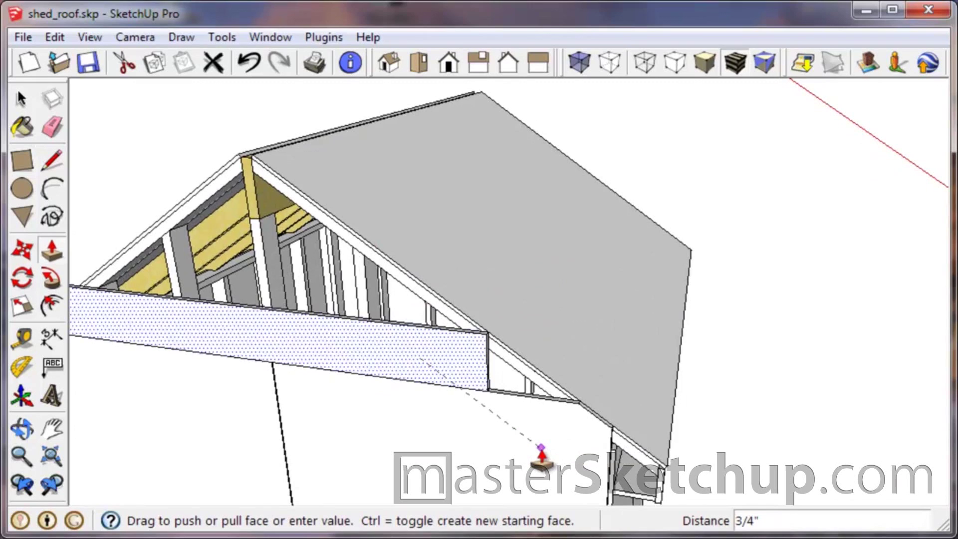
{"action": "left_click", "coordinate": [541, 457]}
Extend the gable sheet's short end face about 1' to the wall sheet's opposite outer top corner
{"action": "middle_click_drag", "start_coordinate": [542, 457], "coordinate": [357, 419]}
{"action": "scroll", "coordinate": [397, 338], "scroll_direction": "up", "scroll_amount": 3}
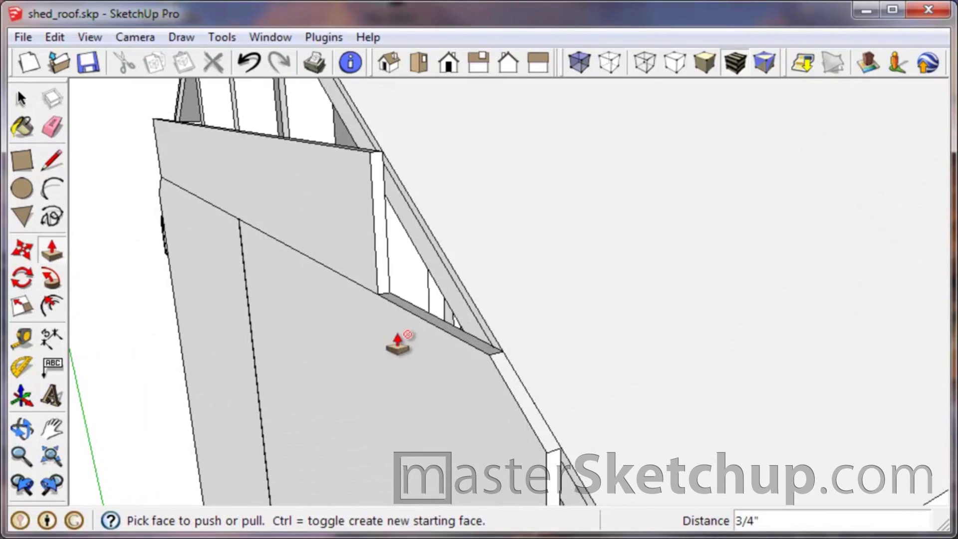
{"action": "left_click", "coordinate": [382, 292]}
{"action": "left_click", "coordinate": [489, 359]}
{"action": "scroll", "coordinate": [454, 456], "scroll_direction": "down", "scroll_amount": 3}
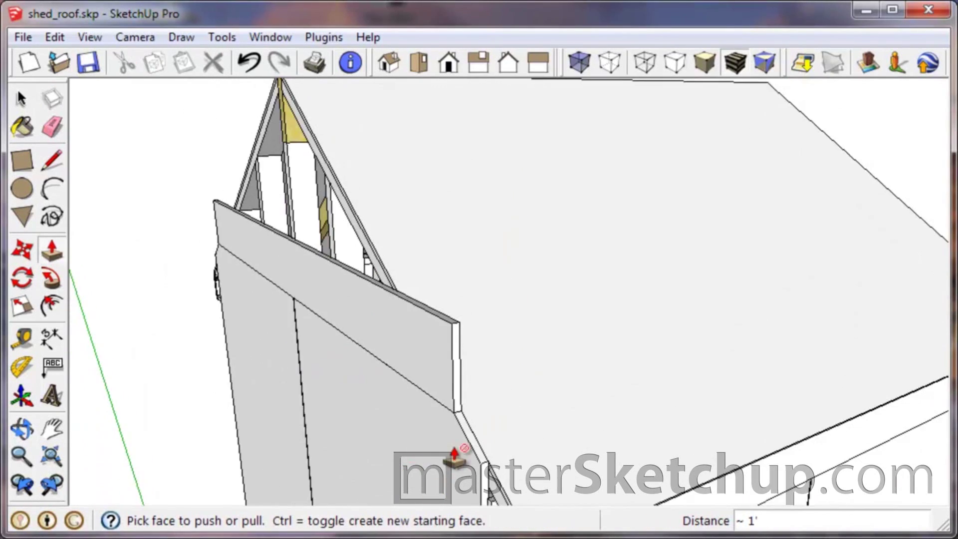
{"action": "scroll", "coordinate": [295, 282], "scroll_direction": "down", "scroll_amount": 2}
Raise the gable sheet's top face about 1' 9 5/8" to the height of the roof peak
{"action": "scroll", "coordinate": [390, 292], "scroll_direction": "up", "scroll_amount": 3}
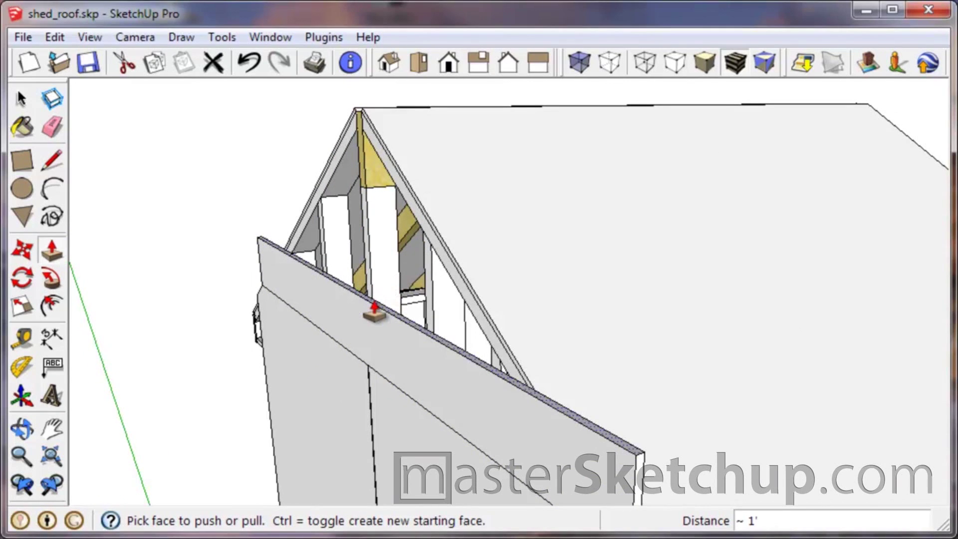
{"action": "left_click", "coordinate": [375, 307]}
{"action": "left_click", "coordinate": [460, 128]}
{"action": "middle_click_drag", "start_coordinate": [460, 129], "coordinate": [488, 310]}
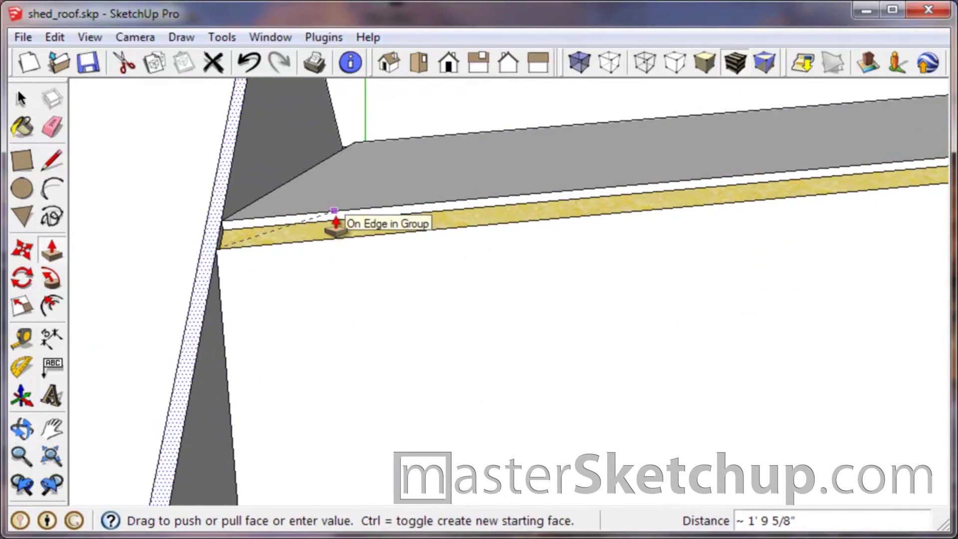
{"action": "middle_click_drag", "start_coordinate": [331, 340], "coordinate": [381, 424]}
{"action": "scroll", "coordinate": [370, 454], "scroll_direction": "down", "scroll_amount": 4}
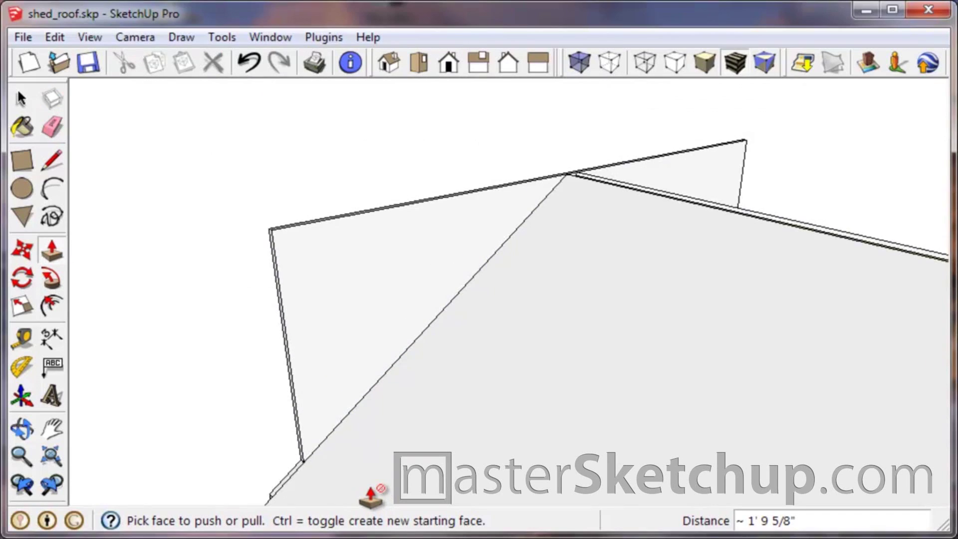
Select the whole gable sheet and make it a group
{"action": "key", "text": "space"}
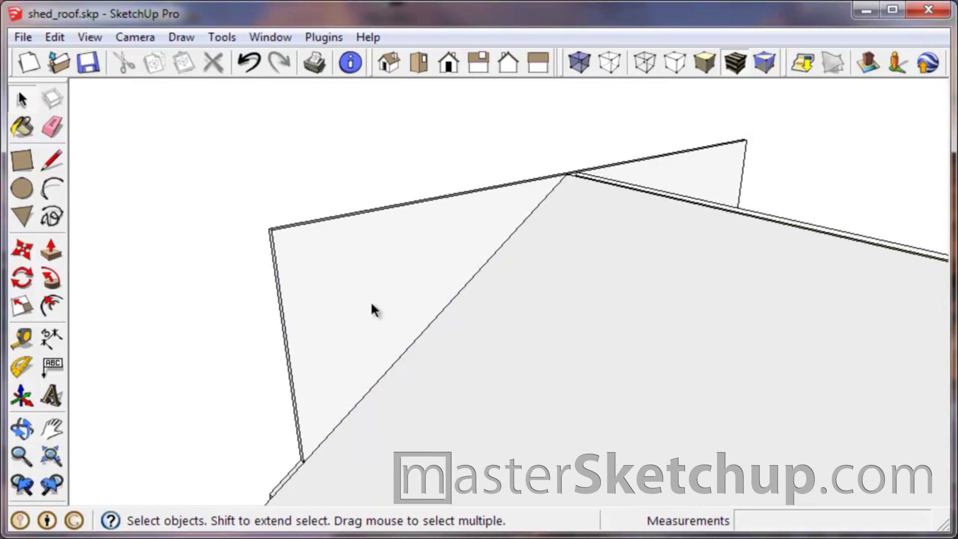
{"action": "double_click", "coordinate": [371, 304]}
{"action": "right_click", "coordinate": [373, 304]}
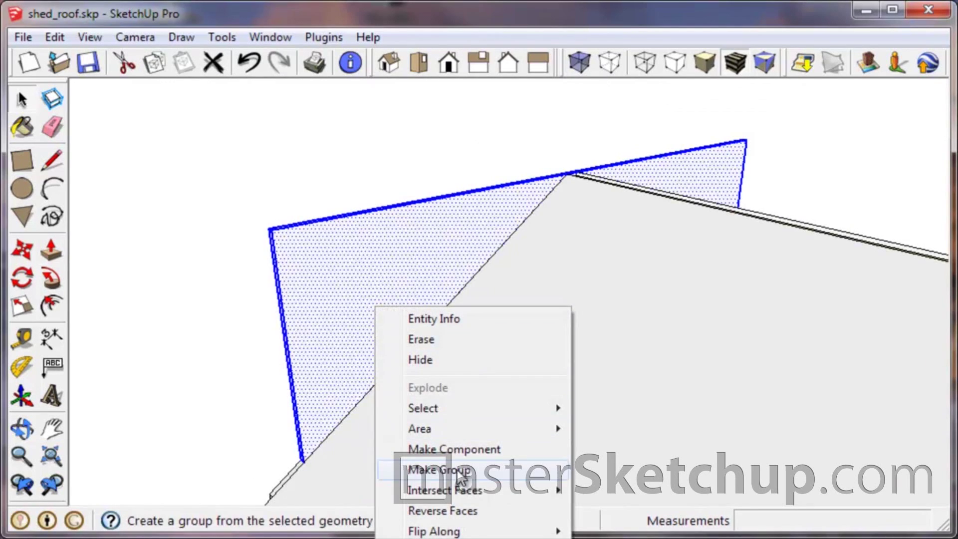
{"action": "left_click", "coordinate": [449, 470]}
Open the gable sheet's group and draw a line about 4' 4 5/16" long up one roof slope to the peak
{"action": "double_click", "coordinate": [337, 248]}
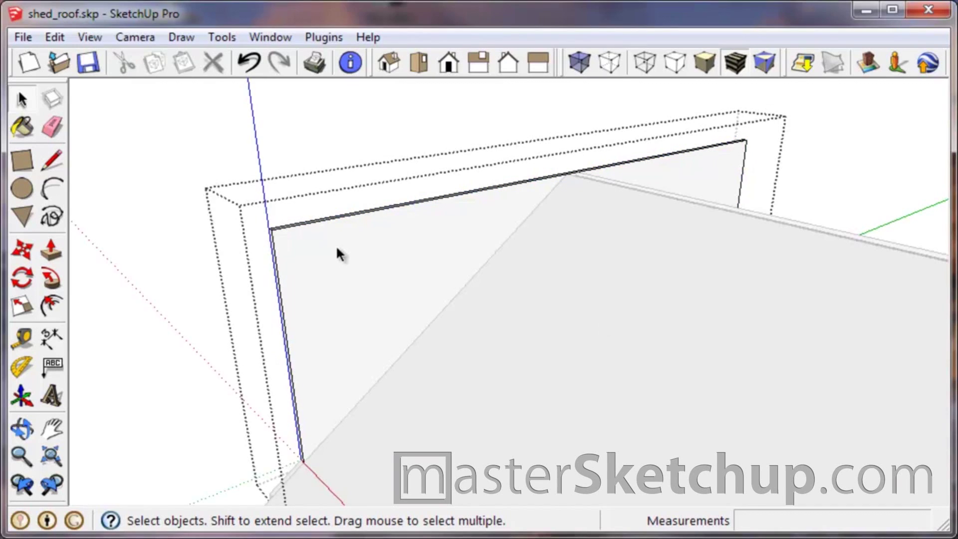
{"action": "key", "text": "l"}
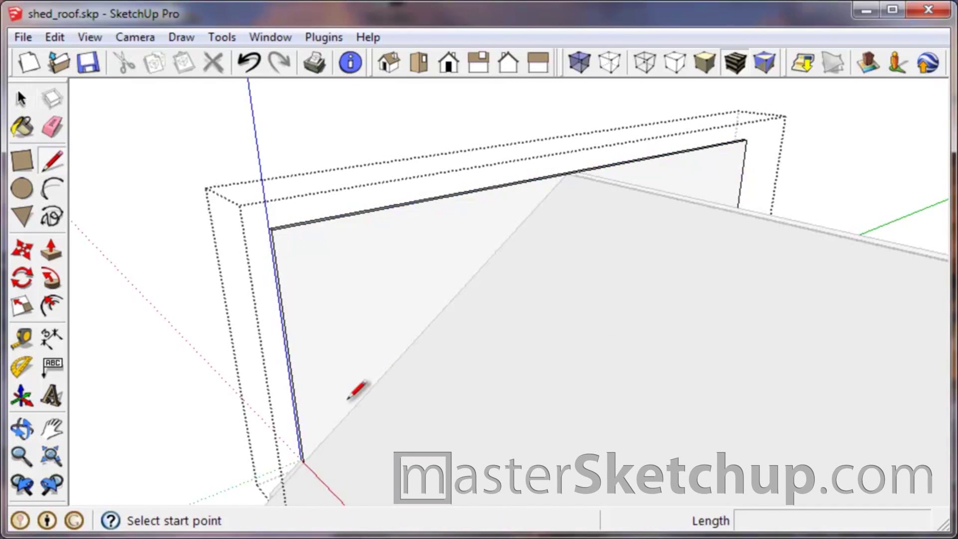
{"action": "scroll", "coordinate": [303, 463], "scroll_direction": "up", "scroll_amount": 2}
{"action": "left_click", "coordinate": [302, 463]}
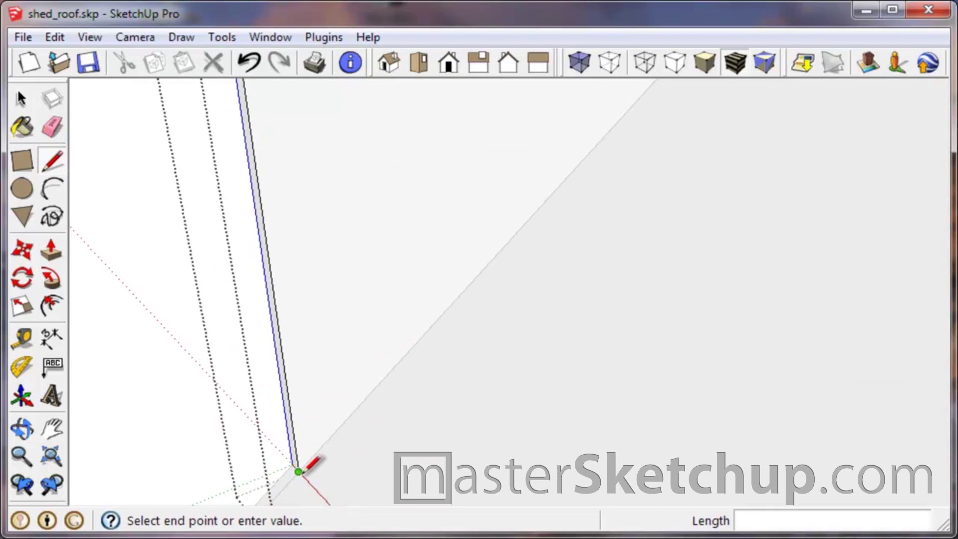
{"action": "scroll", "coordinate": [301, 469], "scroll_direction": "down", "scroll_amount": 3}
{"action": "scroll", "coordinate": [505, 256], "scroll_direction": "up", "scroll_amount": 3}
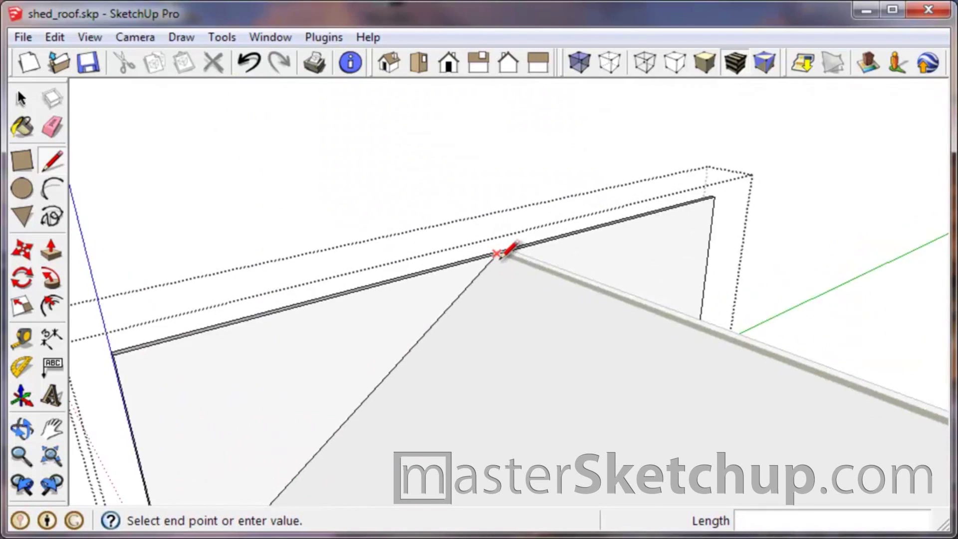
{"action": "scroll", "coordinate": [500, 250], "scroll_direction": "up", "scroll_amount": 1}
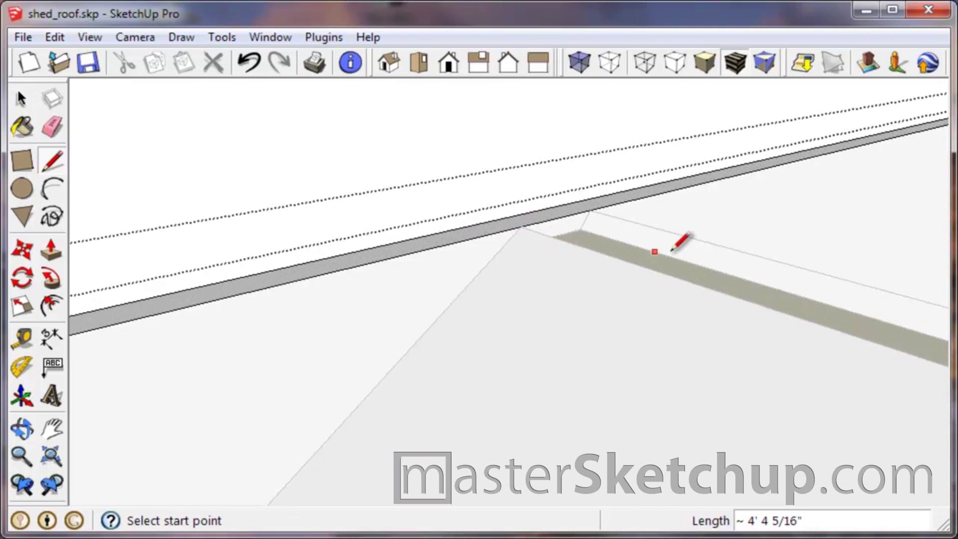
Draw a line about 4' 4 5/16" long on the gable sheet down the other roof slope, from the peak to the lower corner
{"action": "mouse_move", "coordinate": [672, 250]}
{"action": "middle_mouse_down"}
{"action": "mouse_move", "coordinate": [481, 289]}
{"action": "mouse_move", "coordinate": [439, 249]}
{"action": "middle_mouse_up"}
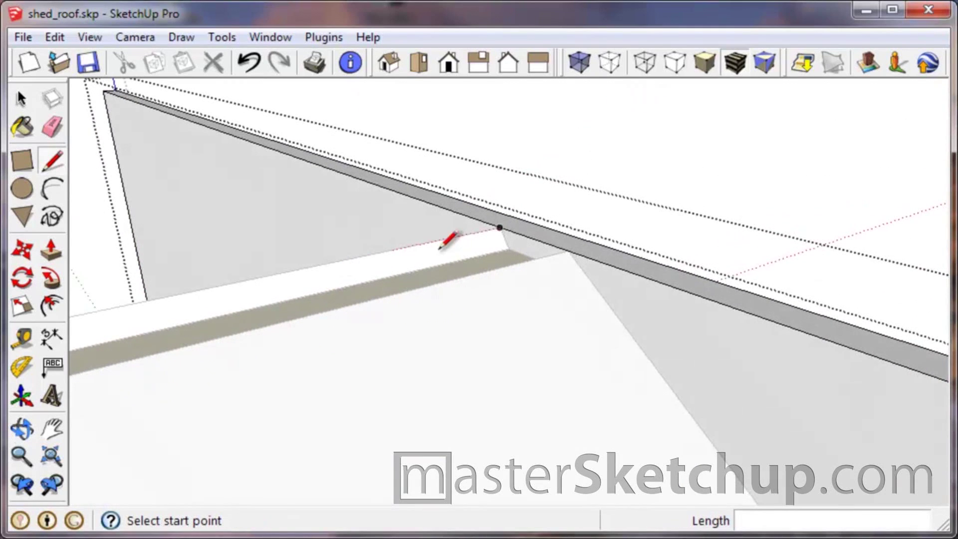
{"action": "left_click", "coordinate": [569, 251]}
{"action": "scroll", "coordinate": [569, 249], "scroll_direction": "down", "scroll_amount": 5}
{"action": "scroll", "coordinate": [560, 364], "scroll_direction": "down", "scroll_amount": 2}
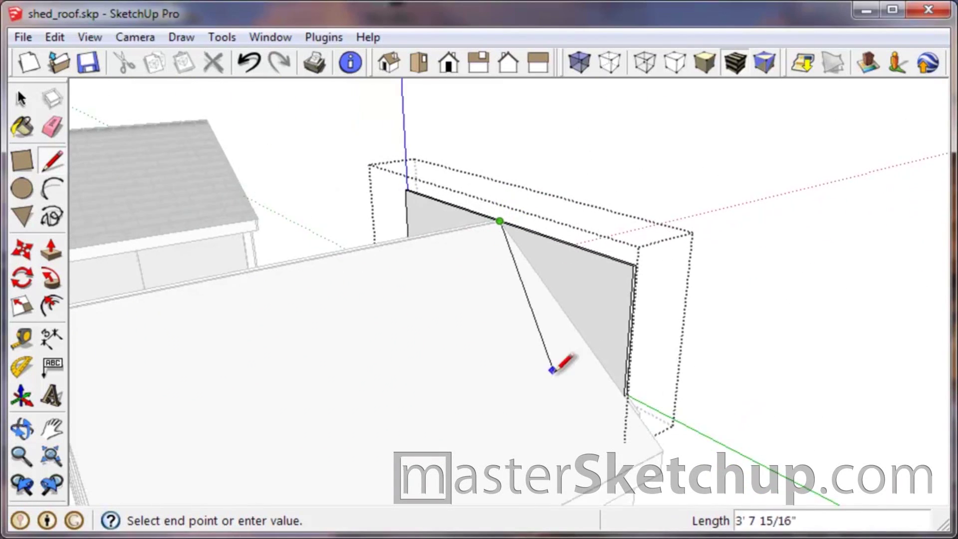
{"action": "scroll", "coordinate": [646, 391], "scroll_direction": "up", "scroll_amount": 5}
{"action": "scroll", "coordinate": [634, 379], "scroll_direction": "up", "scroll_amount": 2}
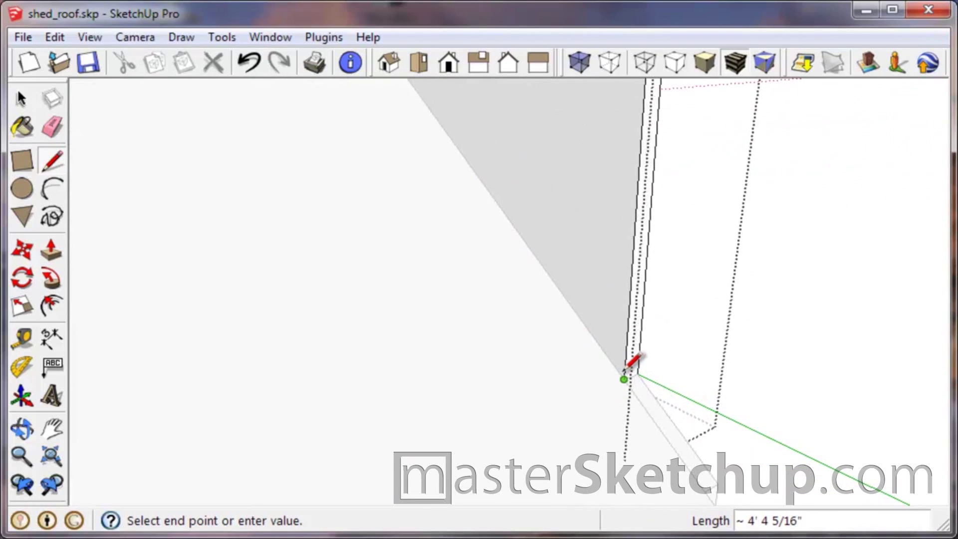
{"action": "scroll", "coordinate": [581, 458], "scroll_direction": "down", "scroll_amount": 5}
Push both triangular corners above the roof slopes through the sheet's 3/4" thickness to cut them away, and close the group
{"action": "key", "text": "p"}
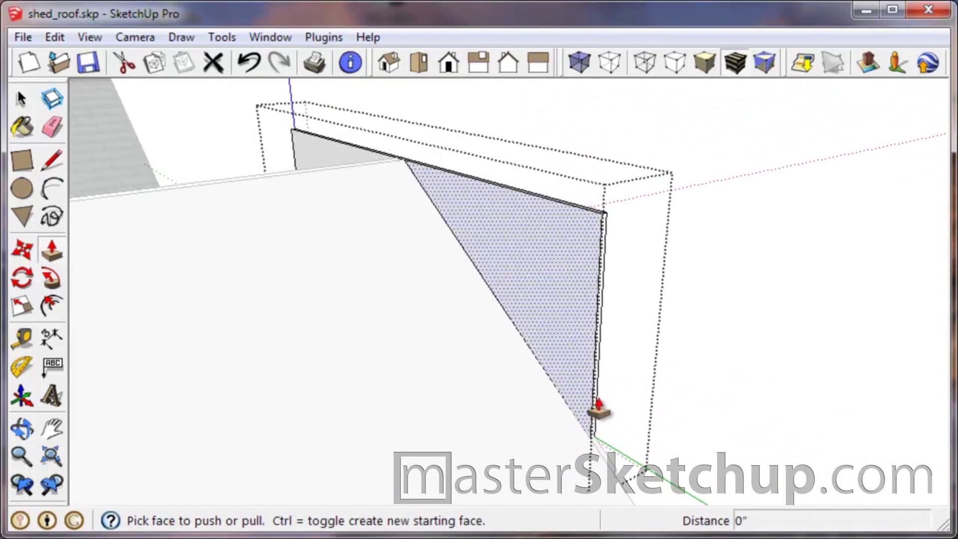
{"action": "left_click", "coordinate": [564, 300]}
{"action": "left_click", "coordinate": [582, 298]}
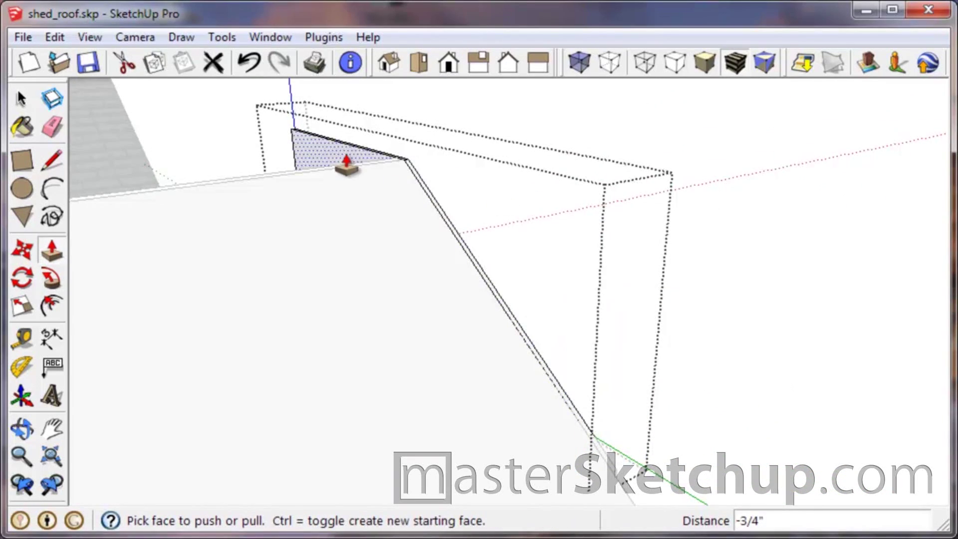
{"action": "left_click_drag", "start_coordinate": [339, 165], "coordinate": [338, 210]}
{"action": "middle_click_drag", "start_coordinate": [338, 210], "coordinate": [676, 316]}
{"action": "scroll", "coordinate": [481, 371], "scroll_direction": "down", "scroll_amount": 5}
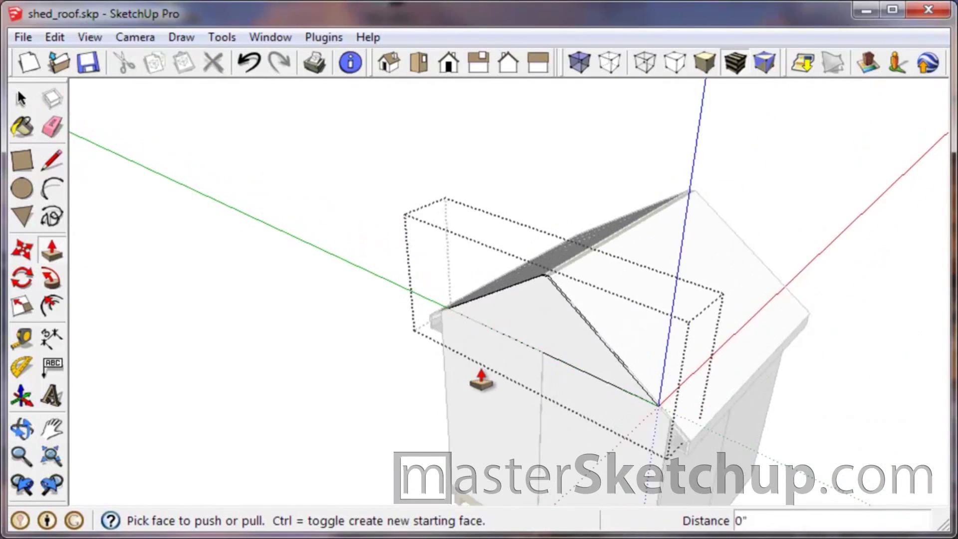
{"action": "key", "text": "space"}
{"action": "left_click", "coordinate": [547, 192]}
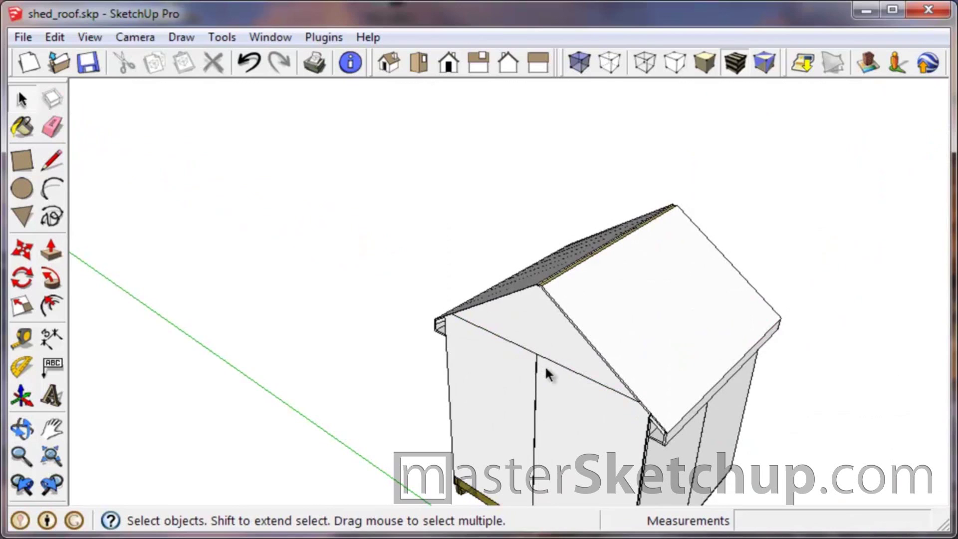
Examine the horizontal joint between the trimmed gable sheet and the wall sheets below it
{"action": "middle_click_drag", "start_coordinate": [547, 371], "coordinate": [771, 275]}
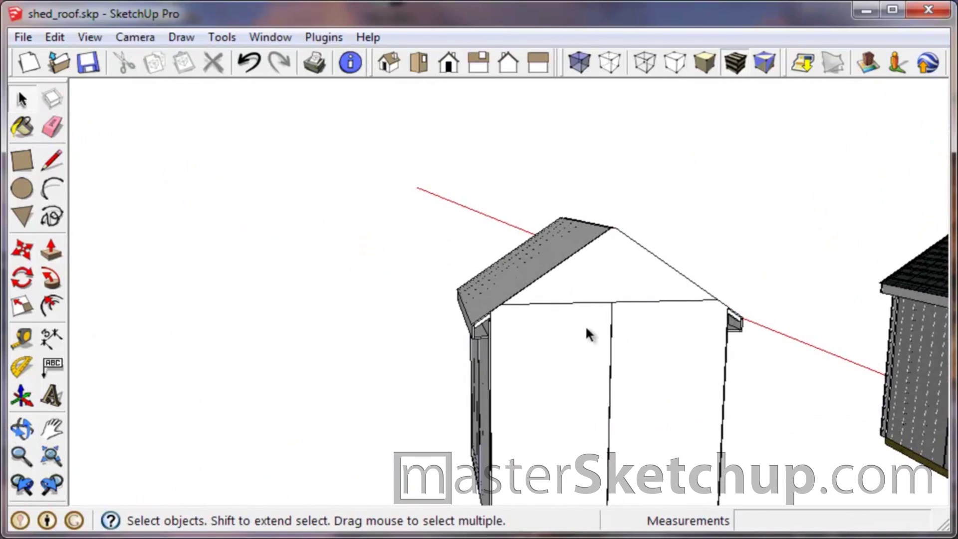
{"action": "scroll", "coordinate": [554, 306], "scroll_direction": "up", "scroll_amount": 5}
{"action": "middle_click_drag", "start_coordinate": [552, 298], "coordinate": [451, 352]}
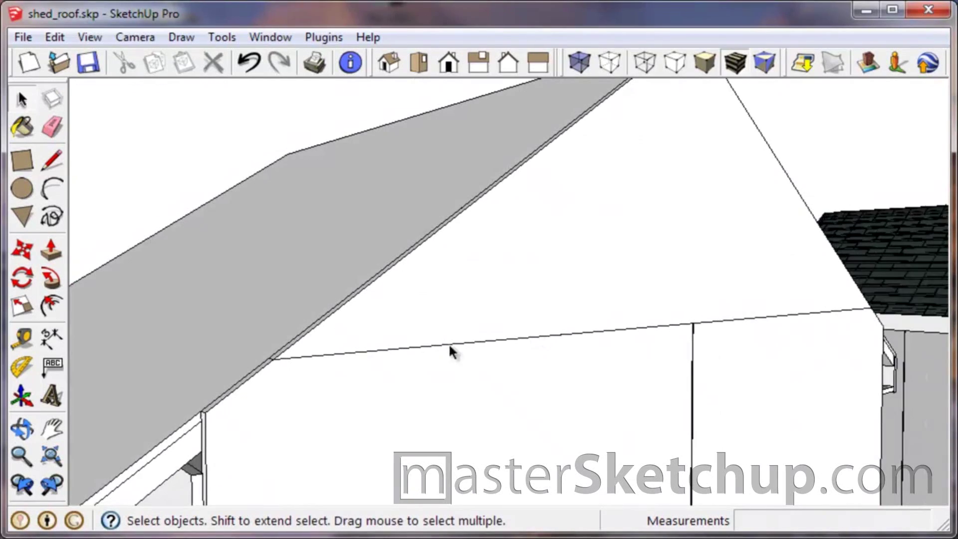
{"action": "scroll", "coordinate": [282, 390], "scroll_direction": "up", "scroll_amount": 2}
{"action": "left_click", "coordinate": [347, 329]}
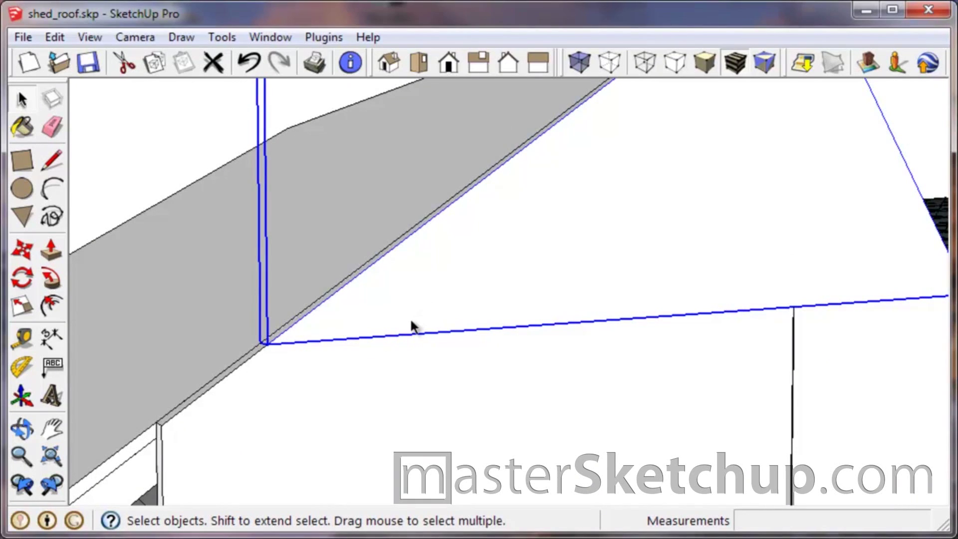
{"action": "scroll", "coordinate": [349, 482], "scroll_direction": "down", "scroll_amount": 3}
{"action": "scroll", "coordinate": [550, 362], "scroll_direction": "up", "scroll_amount": 2}
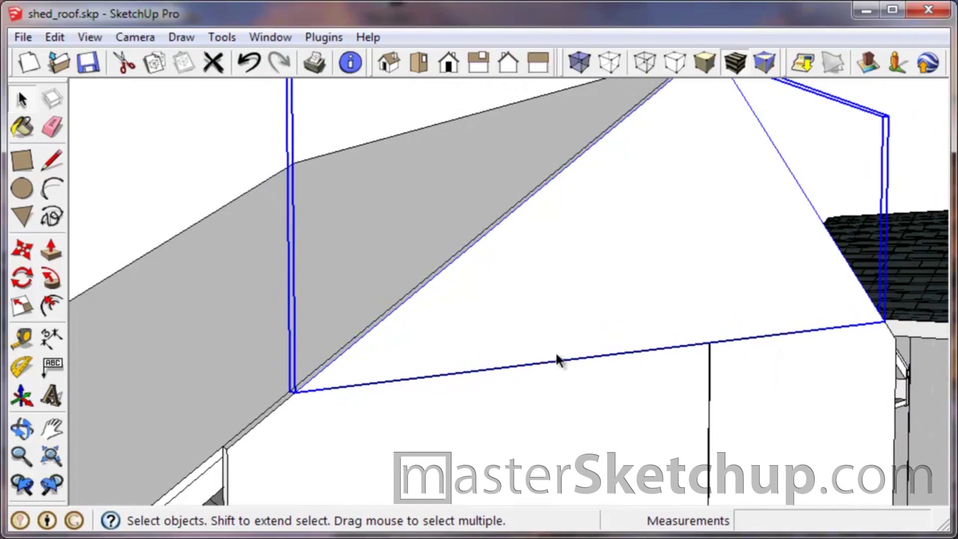
{"action": "scroll", "coordinate": [494, 397], "scroll_direction": "down", "scroll_amount": 2}
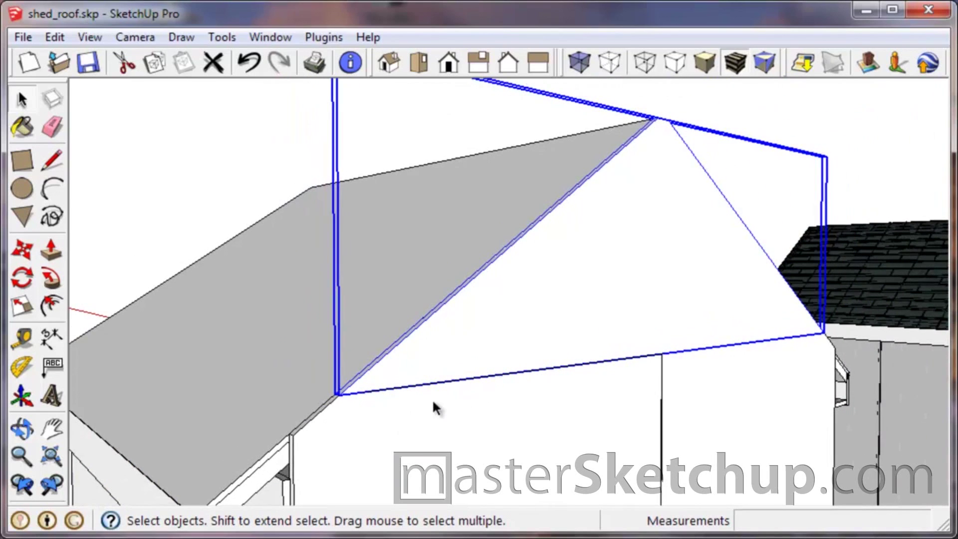
{"action": "middle_click_drag", "start_coordinate": [448, 427], "coordinate": [552, 414]}
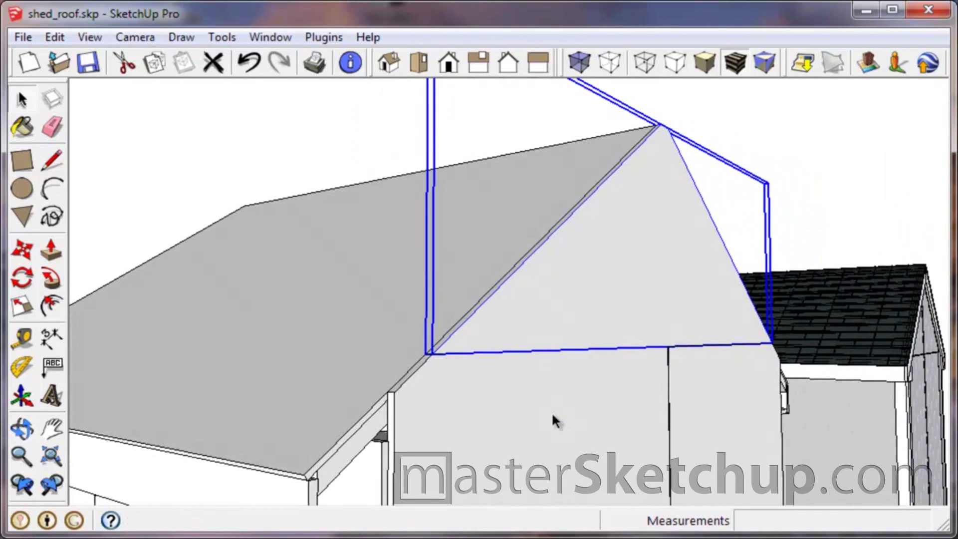
Examine the strip at the horizontal joint between gable and wall siding on the finished shed model
{"action": "scroll", "coordinate": [217, 376], "scroll_direction": "down", "scroll_amount": 2}
{"action": "scroll", "coordinate": [218, 380], "scroll_direction": "down", "scroll_amount": 2}
{"action": "scroll", "coordinate": [643, 392], "scroll_direction": "up", "scroll_amount": 8}
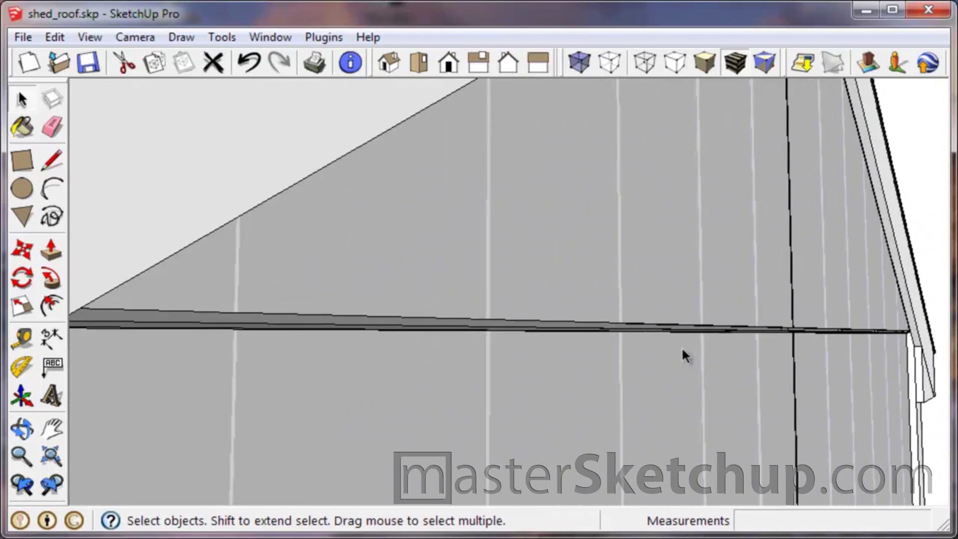
{"action": "middle_click_drag", "start_coordinate": [681, 347], "coordinate": [661, 370]}
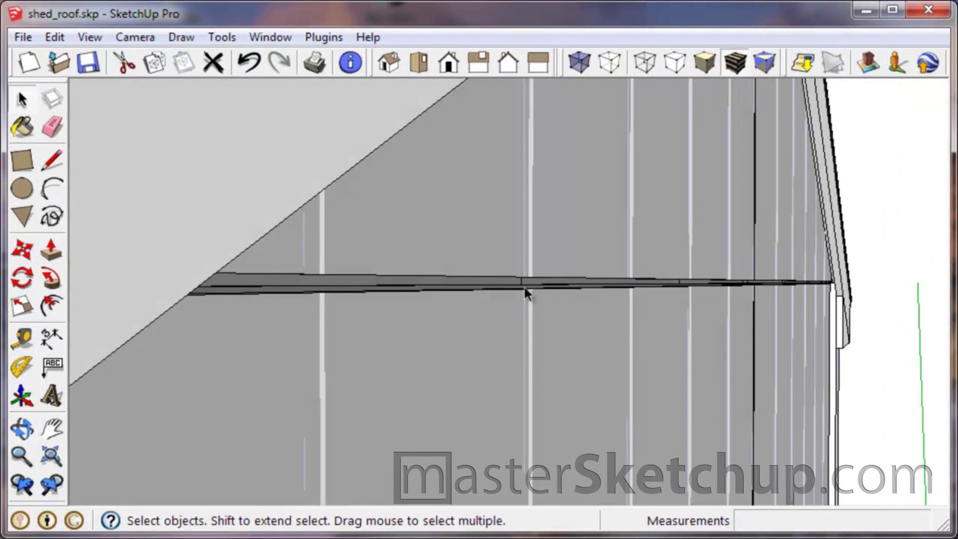
{"action": "triple_click", "coordinate": [503, 284]}
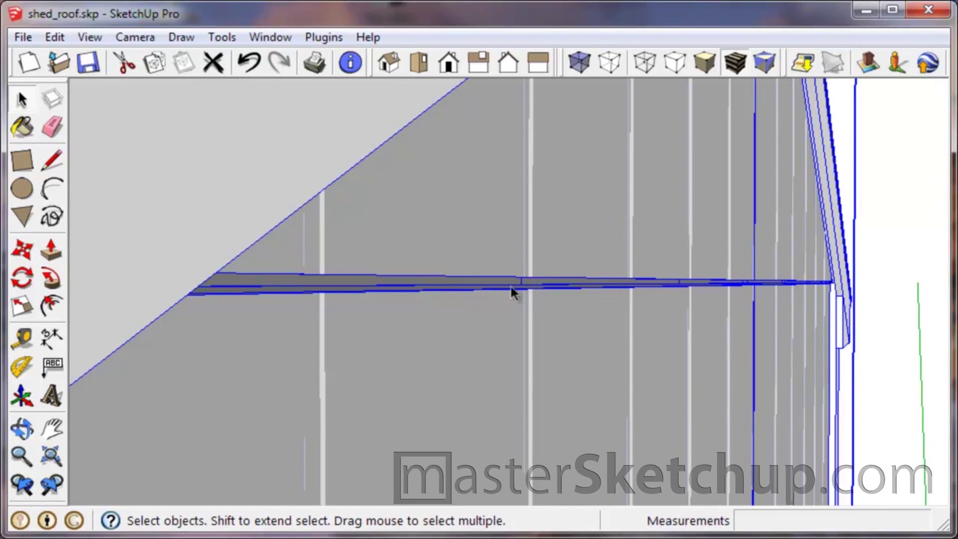
{"action": "middle_click_drag", "start_coordinate": [295, 289], "coordinate": [492, 323]}
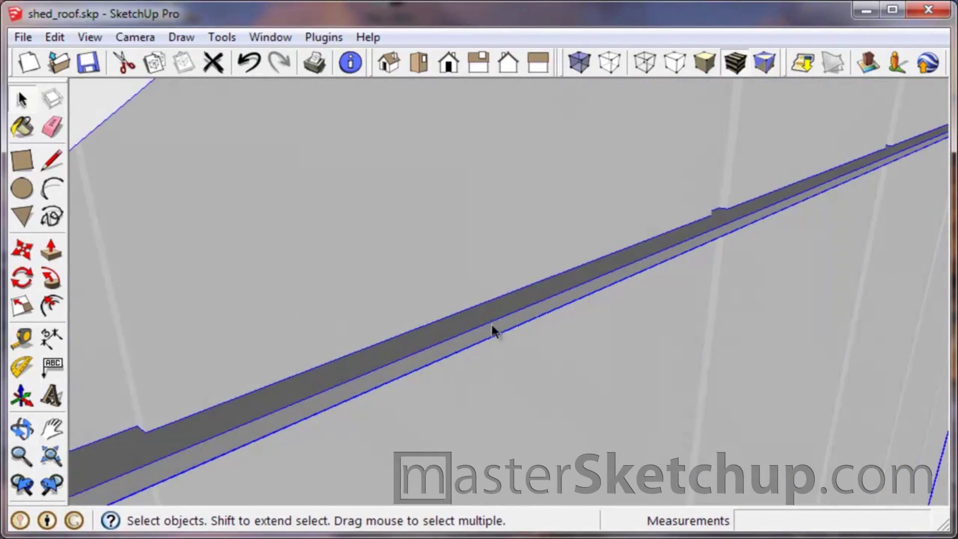
Return to the framed shed and open the triangular gable sheet's group for editing
{"action": "scroll", "coordinate": [650, 237], "scroll_direction": "down", "scroll_amount": 5}
{"action": "scroll", "coordinate": [704, 227], "scroll_direction": "down", "scroll_amount": 10}
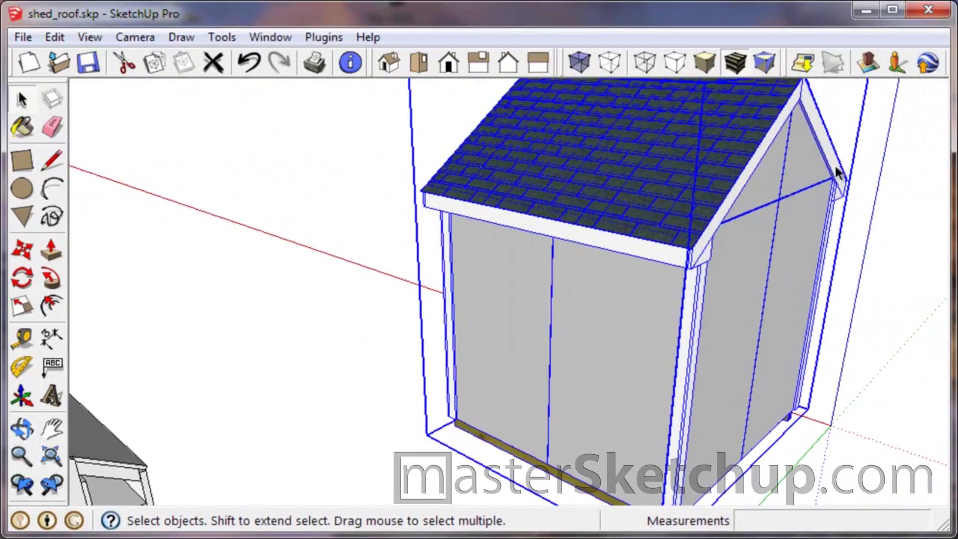
{"action": "scroll", "coordinate": [699, 209], "scroll_direction": "down", "scroll_amount": 2}
{"action": "scroll", "coordinate": [564, 280], "scroll_direction": "up", "scroll_amount": 8}
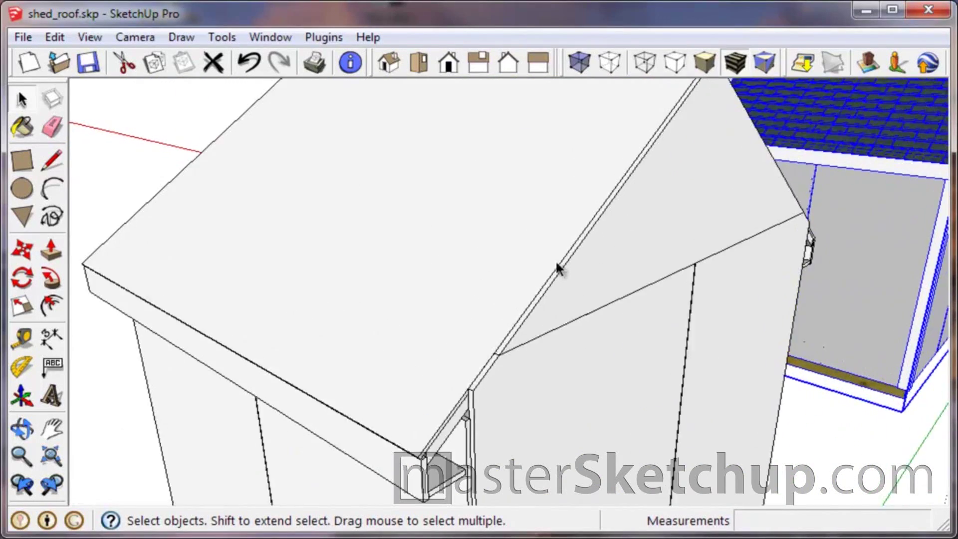
{"action": "left_click", "coordinate": [569, 323]}
{"action": "middle_click_drag", "start_coordinate": [700, 450], "coordinate": [602, 433]}
{"action": "scroll", "coordinate": [300, 385], "scroll_direction": "down", "scroll_amount": 1}
{"action": "scroll", "coordinate": [248, 369], "scroll_direction": "down", "scroll_amount": 3}
{"action": "double_click", "coordinate": [261, 360]}
{"action": "middle_click_drag", "start_coordinate": [261, 364], "coordinate": [337, 381], "text": "shift"}
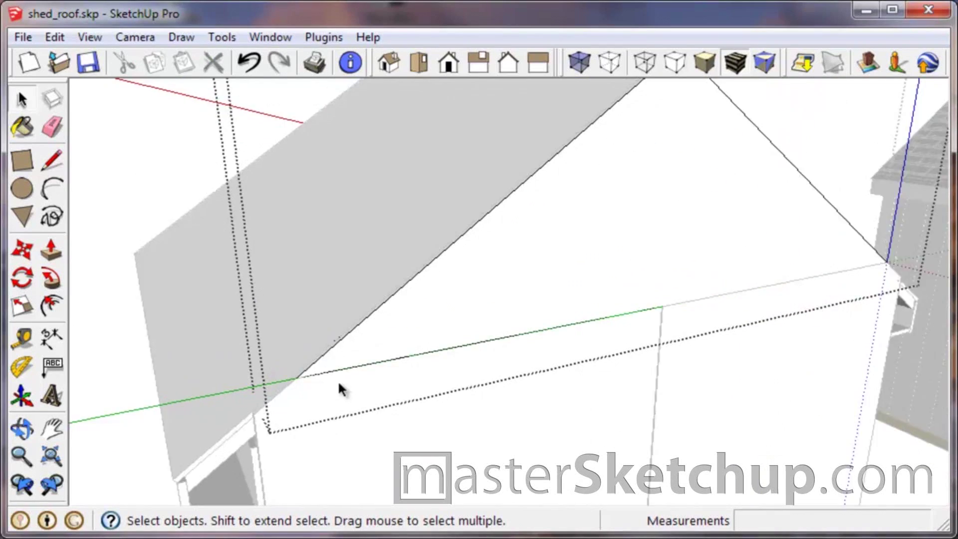
{"action": "scroll", "coordinate": [366, 387], "scroll_direction": "up", "scroll_amount": 2}
{"action": "scroll", "coordinate": [334, 388], "scroll_direction": "down", "scroll_amount": 1}
{"action": "scroll", "coordinate": [294, 382], "scroll_direction": "down", "scroll_amount": 4}
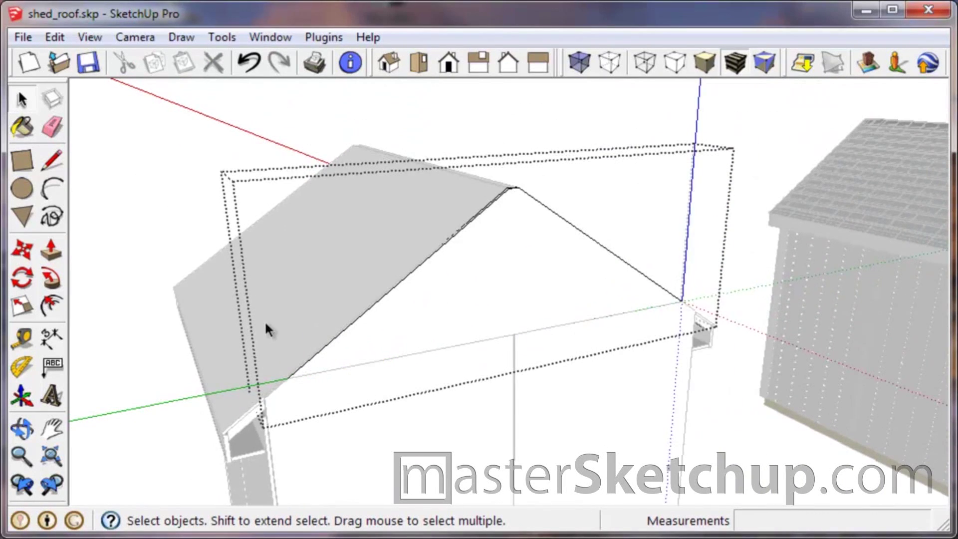
Hide the rest of the model while editing the gable sheet's group
{"action": "key", "text": "h"}
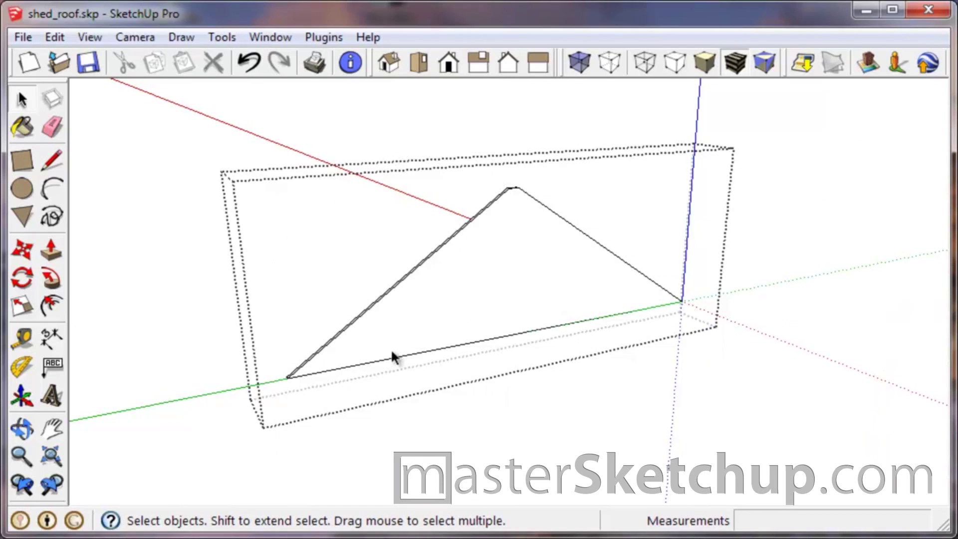
{"action": "left_click", "coordinate": [59, 32]}
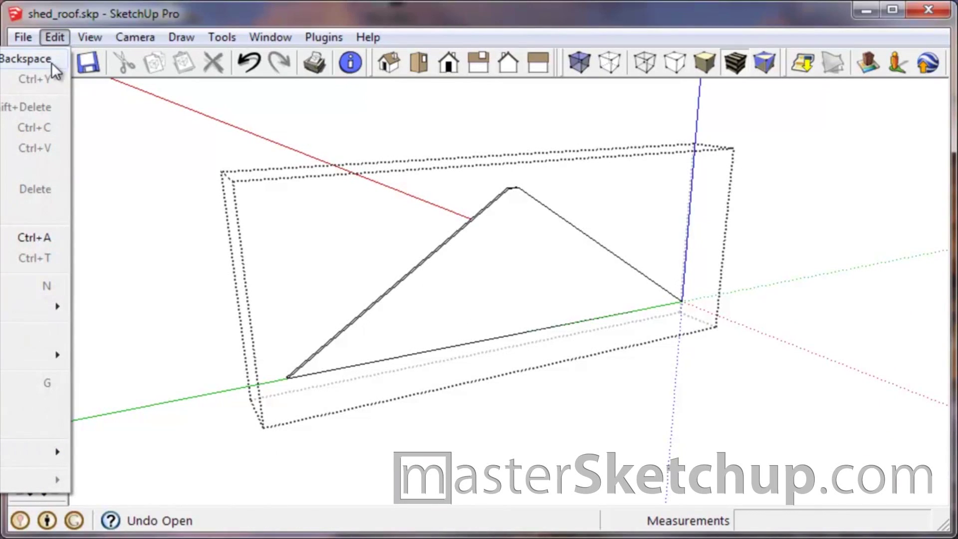
{"action": "mouse_move", "coordinate": [101, 35]}
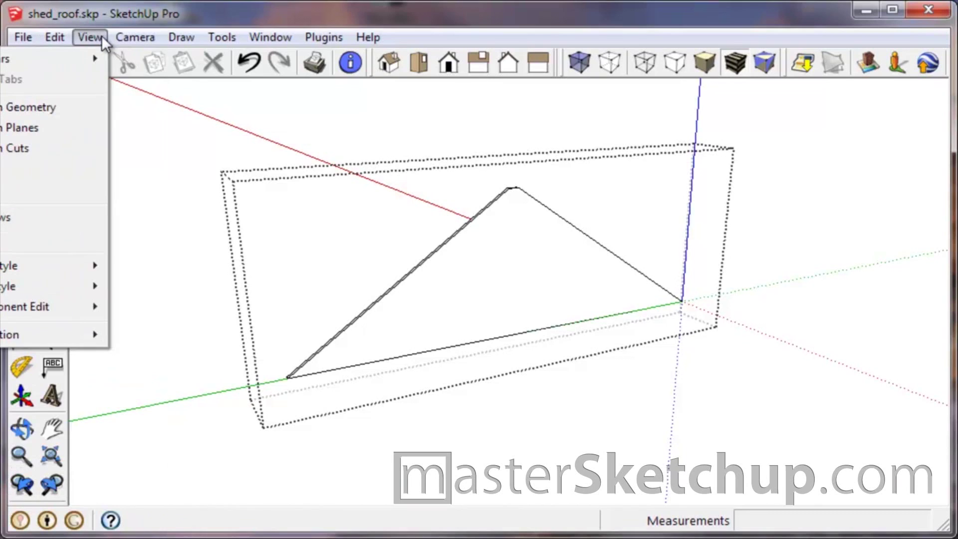
{"action": "mouse_move", "coordinate": [52, 307]}
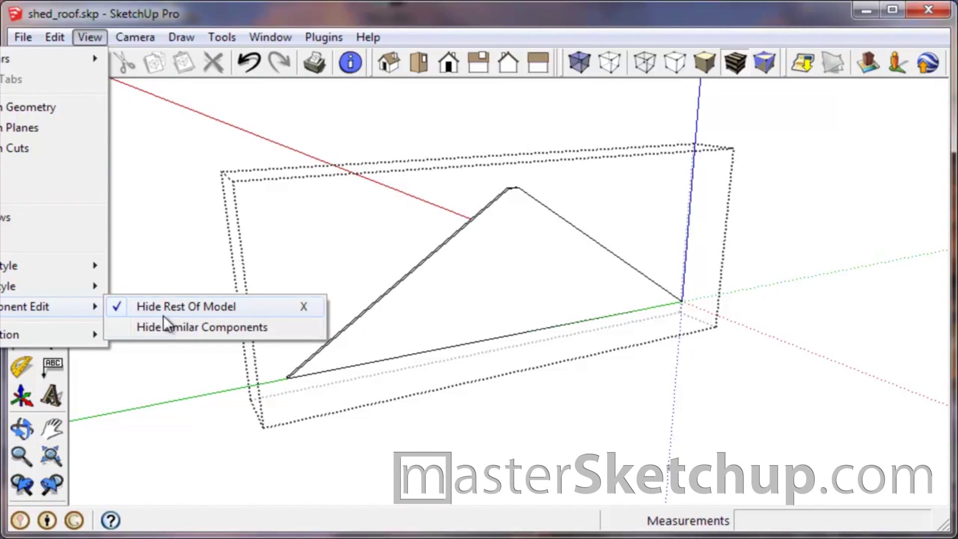
{"action": "left_click", "coordinate": [527, 322]}
Copy the gable sheet's bottom front edge 1/8" straight up on the sheet's face
{"action": "scroll", "coordinate": [385, 376], "scroll_direction": "up", "scroll_amount": 6}
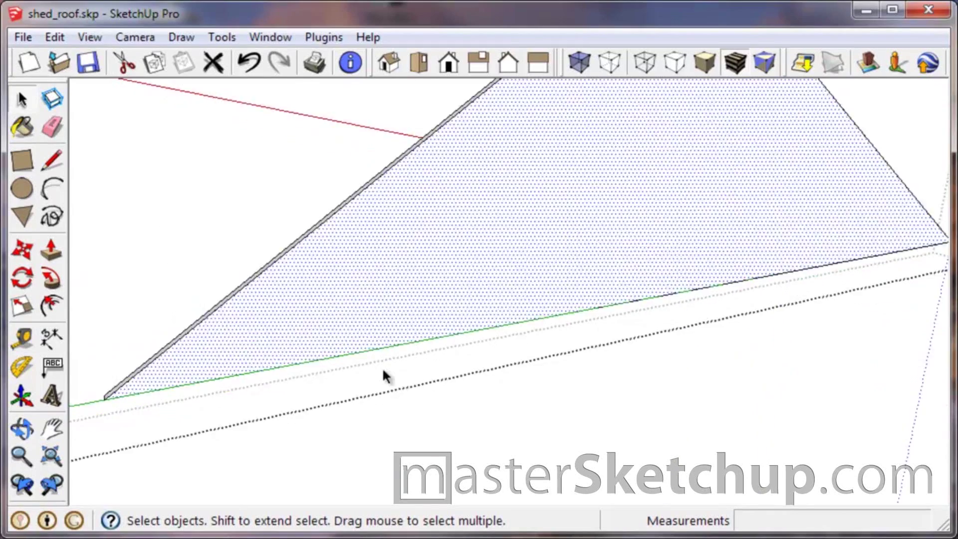
{"action": "scroll", "coordinate": [588, 376], "scroll_direction": "down", "scroll_amount": 6}
{"action": "scroll", "coordinate": [450, 382], "scroll_direction": "up", "scroll_amount": 5}
{"action": "scroll", "coordinate": [399, 354], "scroll_direction": "down", "scroll_amount": 4}
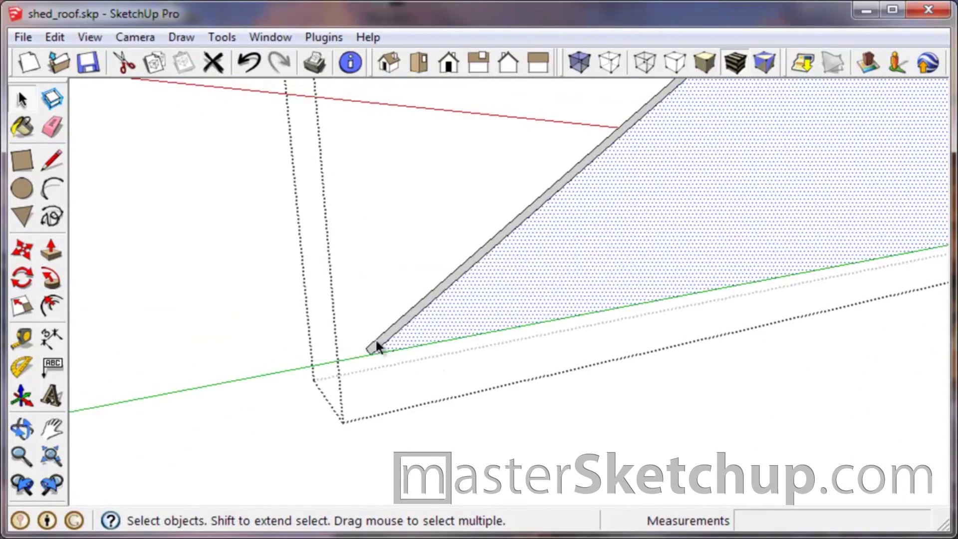
{"action": "scroll", "coordinate": [411, 344], "scroll_direction": "up", "scroll_amount": 2}
{"action": "left_click", "coordinate": [416, 350]}
{"action": "middle_click_drag", "start_coordinate": [486, 331], "coordinate": [507, 298]}
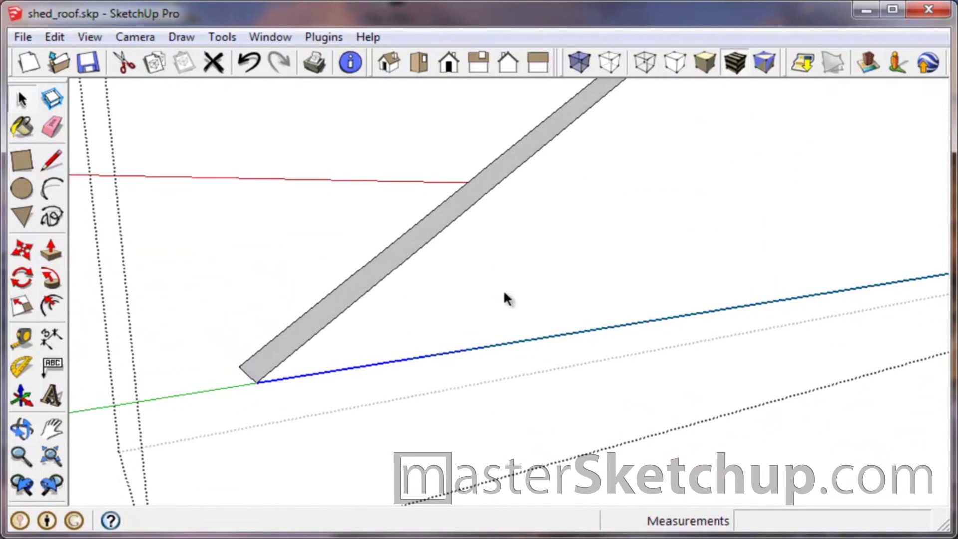
{"action": "key", "text": "m"}
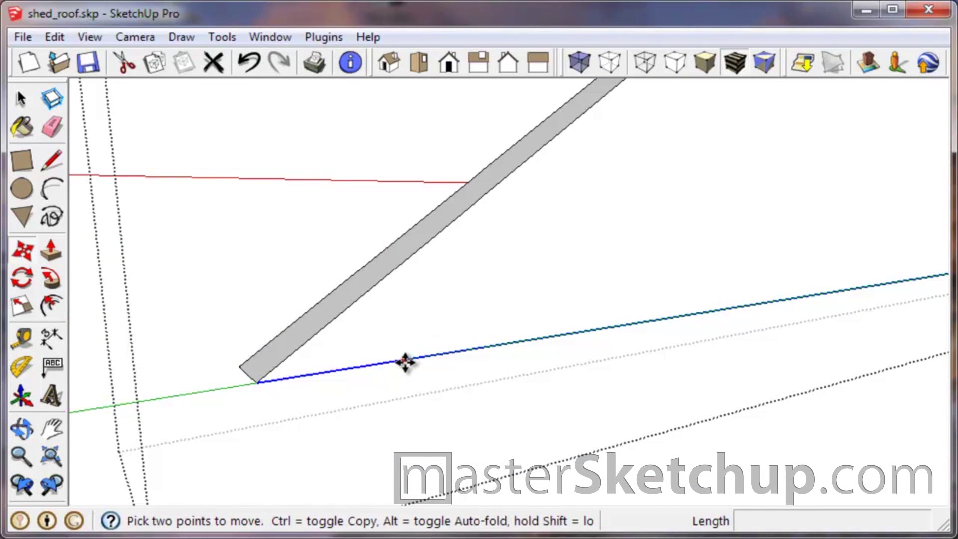
{"action": "left_click", "coordinate": [425, 355]}
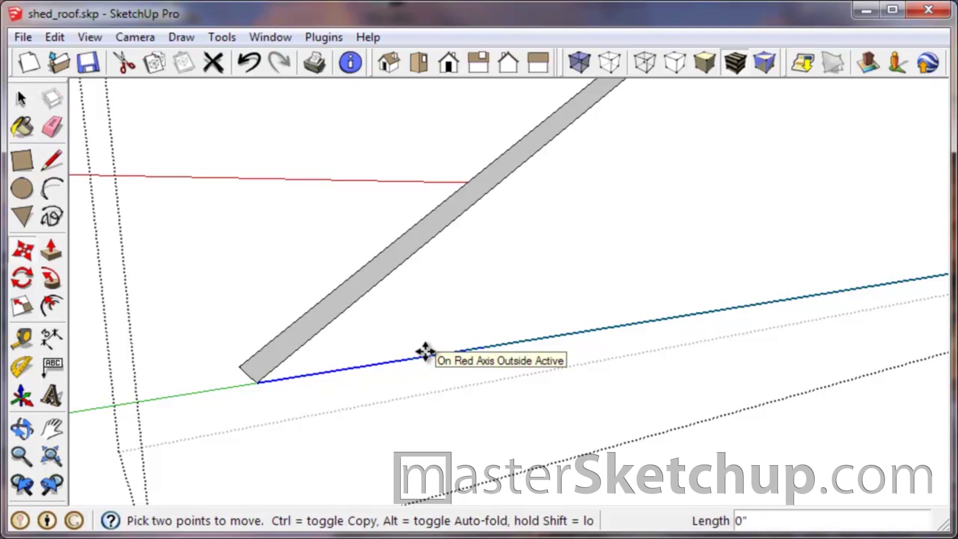
{"action": "key", "text": "ctrl"}
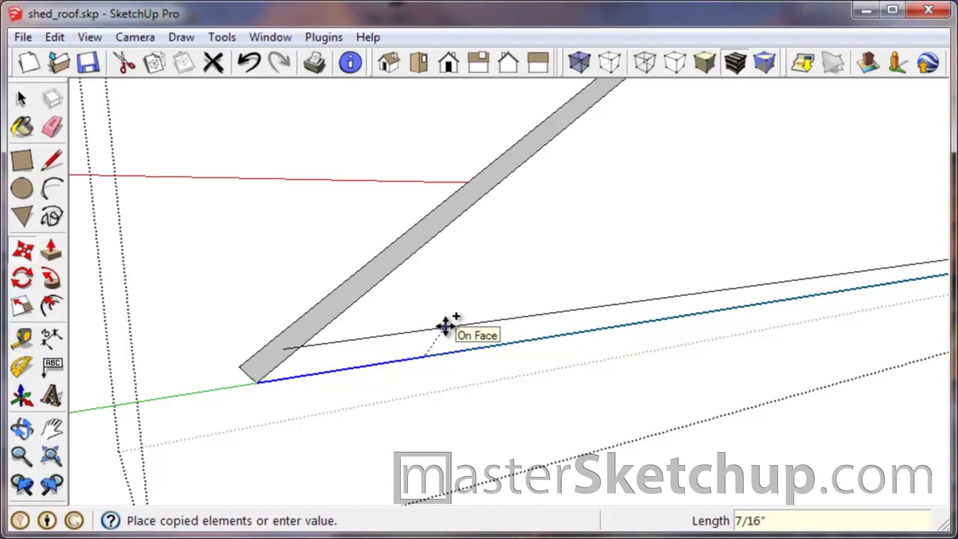
{"action": "left_click", "coordinate": [425, 328]}
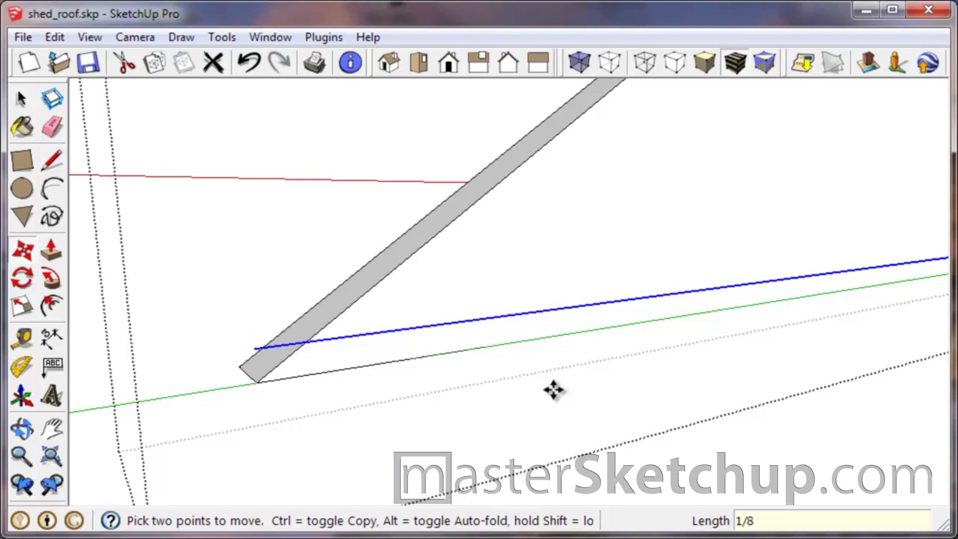
{"action": "type", "text": "1/8"}
{"action": "key", "text": "Return"}
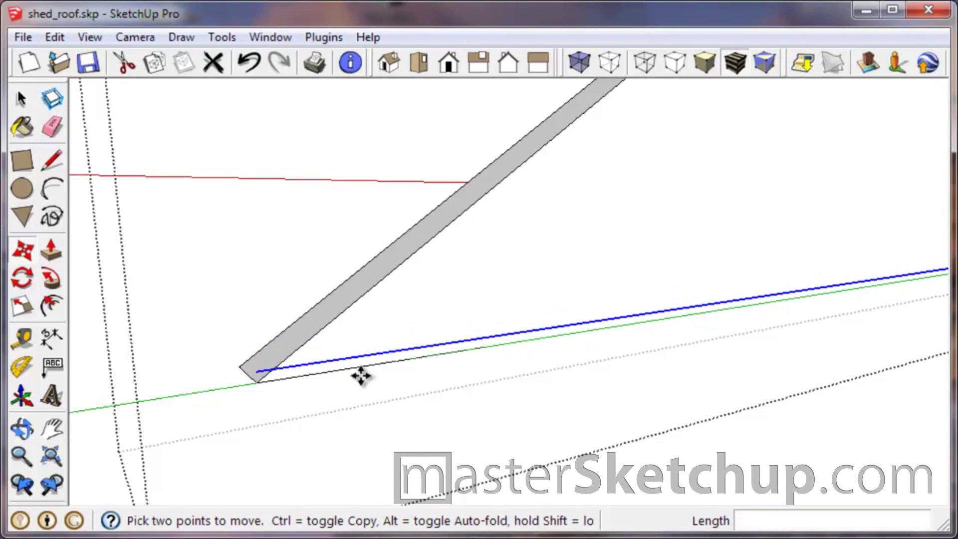
Push the thin strip below the copied edge through the sheet's 3/4" thickness to cut it away
{"action": "scroll", "coordinate": [361, 376], "scroll_direction": "up", "scroll_amount": 3}
{"action": "scroll", "coordinate": [354, 350], "scroll_direction": "down", "scroll_amount": 3}
{"action": "key", "text": "space"}
{"action": "left_click", "coordinate": [365, 292]}
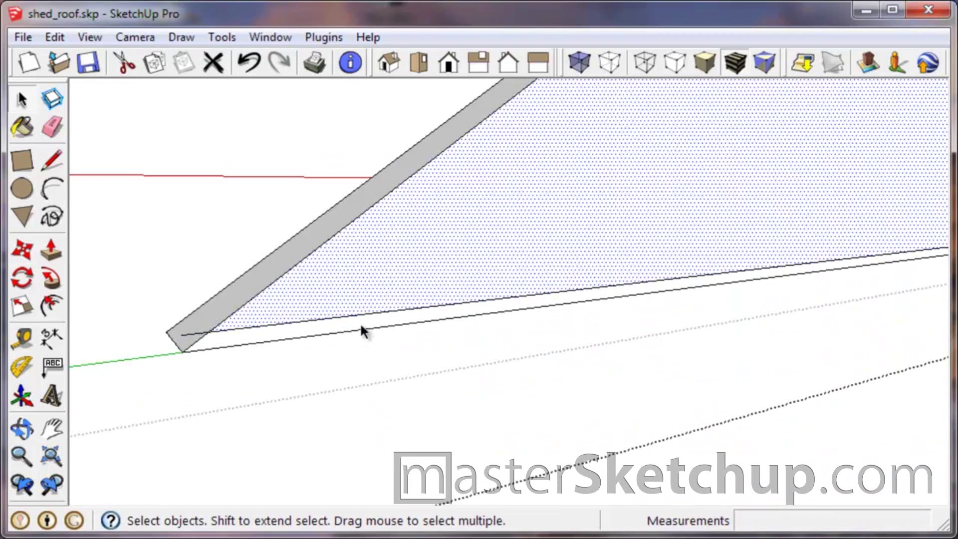
{"action": "left_click", "coordinate": [361, 324]}
{"action": "left_click", "coordinate": [373, 299]}
{"action": "left_click", "coordinate": [358, 323]}
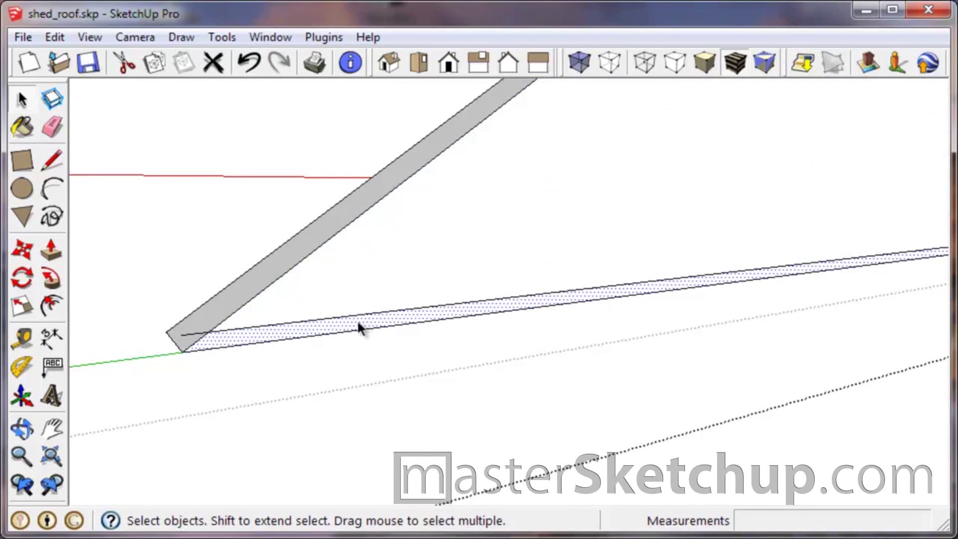
{"action": "key", "text": "p"}
{"action": "left_click", "coordinate": [358, 325]}
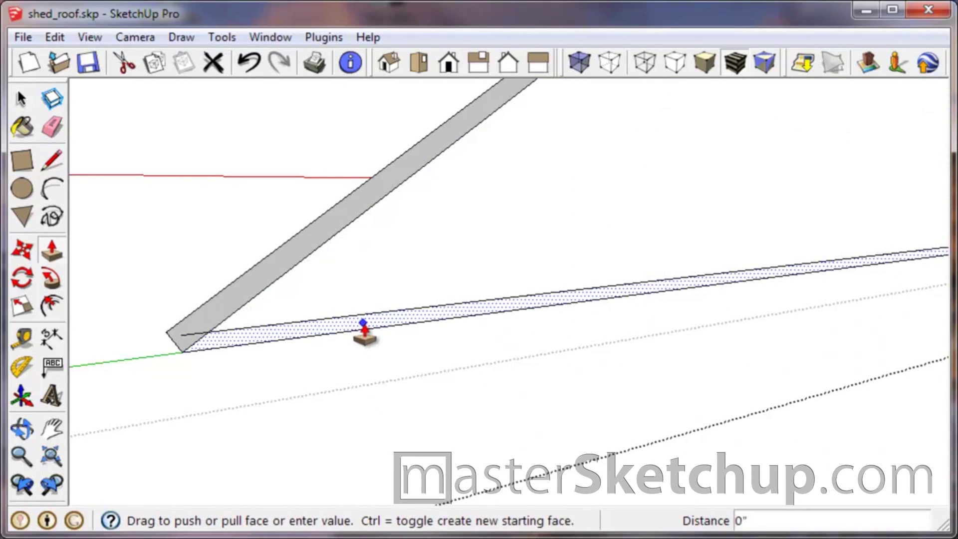
{"action": "left_click", "coordinate": [240, 285]}
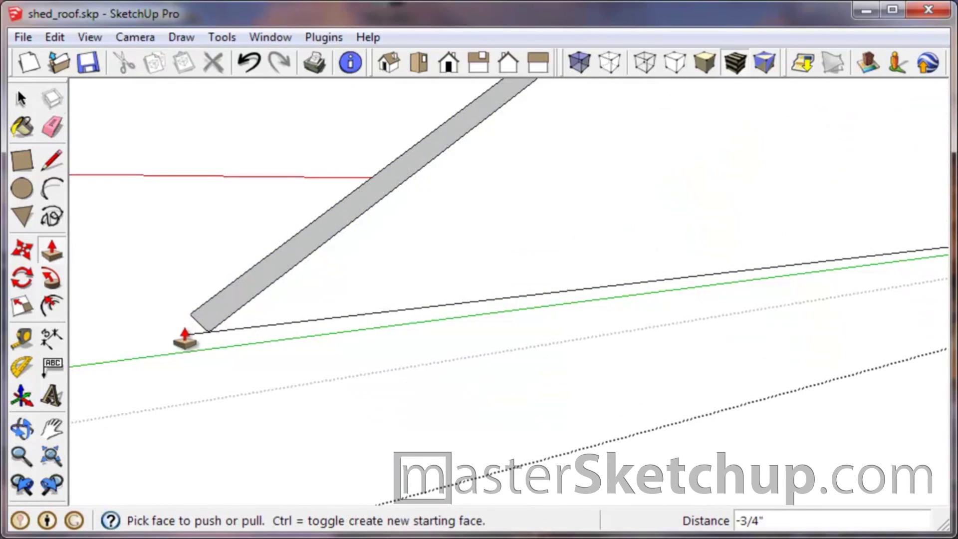
Erase the leftover edge stubs beyond the ends of the sheet's trimmed bottom edge, and close the group
{"action": "key", "text": "e"}
{"action": "scroll", "coordinate": [198, 343], "scroll_direction": "down", "scroll_amount": 8}
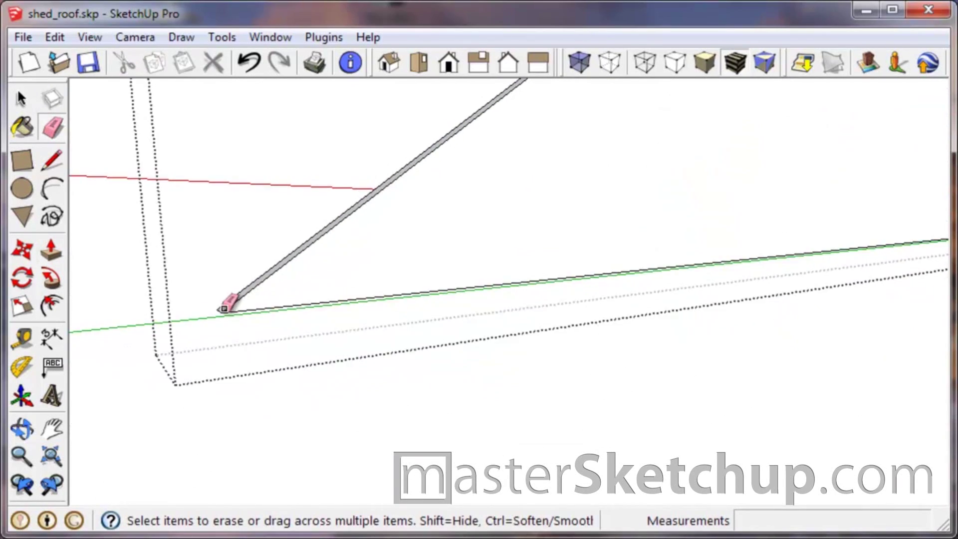
{"action": "scroll", "coordinate": [579, 277], "scroll_direction": "up", "scroll_amount": 8}
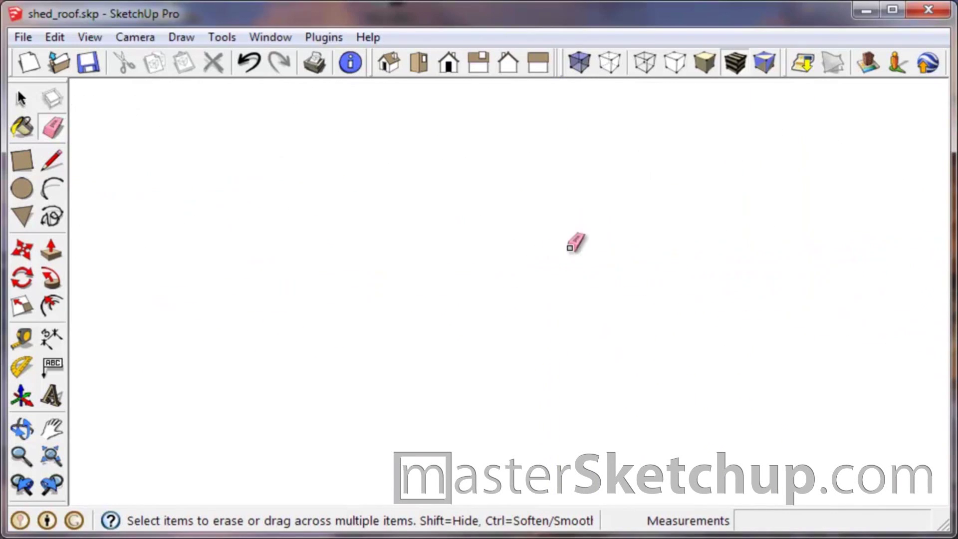
{"action": "scroll", "coordinate": [531, 272], "scroll_direction": "down", "scroll_amount": 5}
{"action": "scroll", "coordinate": [449, 306], "scroll_direction": "up", "scroll_amount": 4}
{"action": "scroll", "coordinate": [451, 314], "scroll_direction": "up", "scroll_amount": 3}
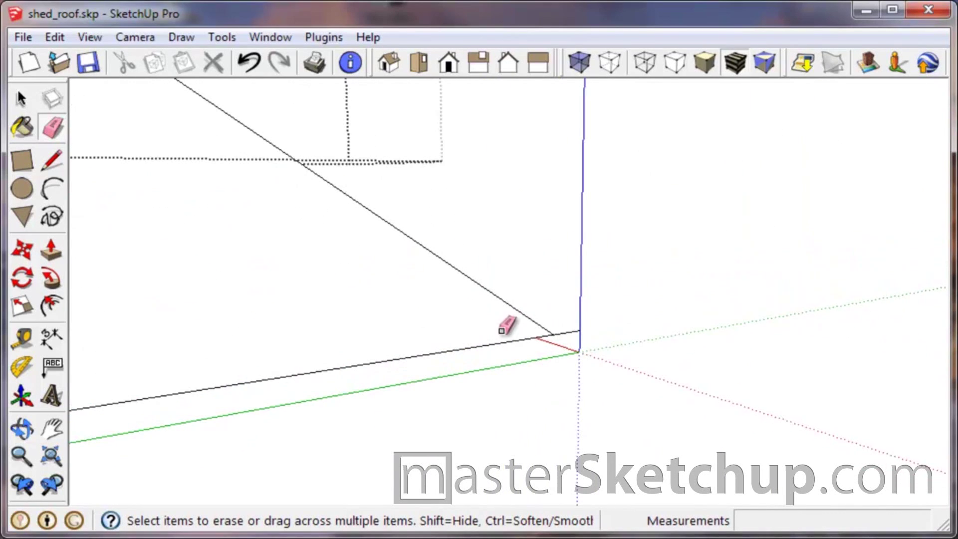
{"action": "left_click_drag", "start_coordinate": [560, 319], "coordinate": [572, 349]}
{"action": "scroll", "coordinate": [527, 331], "scroll_direction": "down", "scroll_amount": 8}
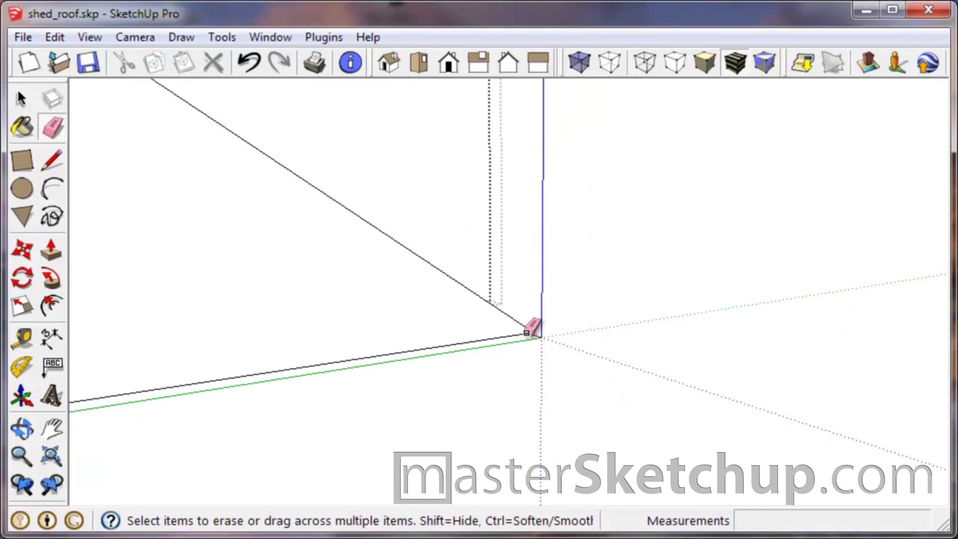
{"action": "key", "text": "space"}
{"action": "scroll", "coordinate": [579, 324], "scroll_direction": "down", "scroll_amount": 5}
{"action": "scroll", "coordinate": [524, 332], "scroll_direction": "up", "scroll_amount": 4}
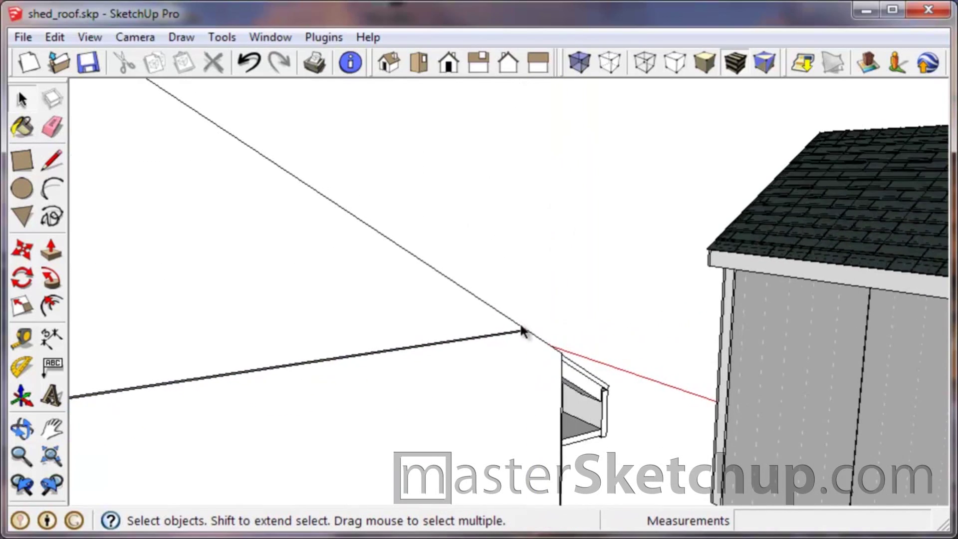
{"action": "scroll", "coordinate": [520, 357], "scroll_direction": "down", "scroll_amount": 3}
Group the two lower wall sheets and the gable sheet together with the Gablewall framing behind them
{"action": "middle_click_drag", "start_coordinate": [419, 377], "coordinate": [394, 381]}
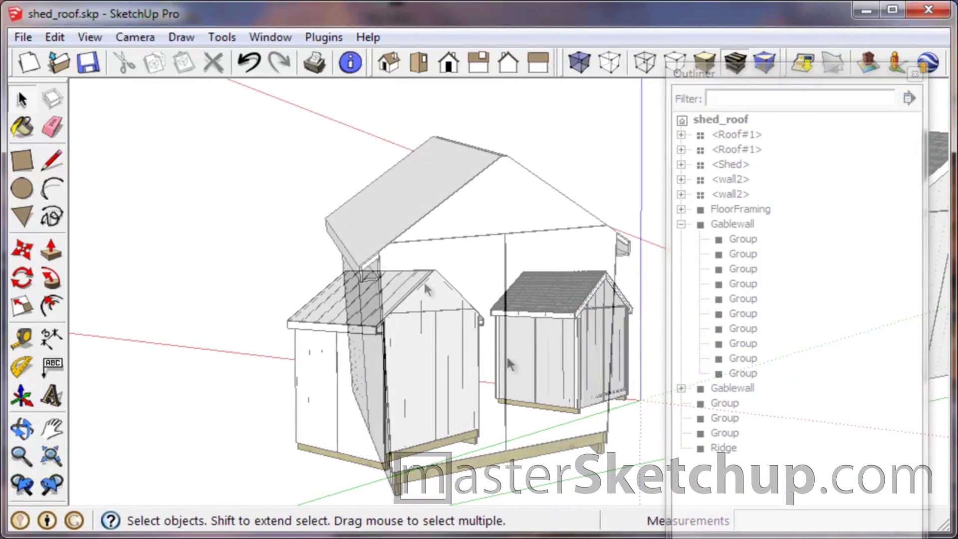
{"action": "left_click", "coordinate": [506, 358]}
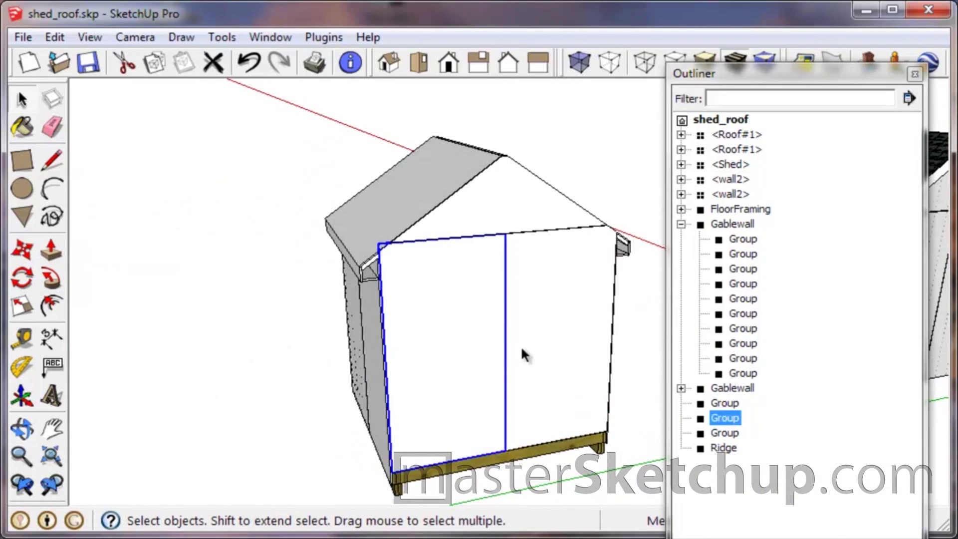
{"action": "left_click", "coordinate": [533, 305], "text": "shift"}
{"action": "left_click", "coordinate": [515, 212], "text": "shift"}
{"action": "middle_click_drag", "start_coordinate": [515, 211], "coordinate": [394, 336]}
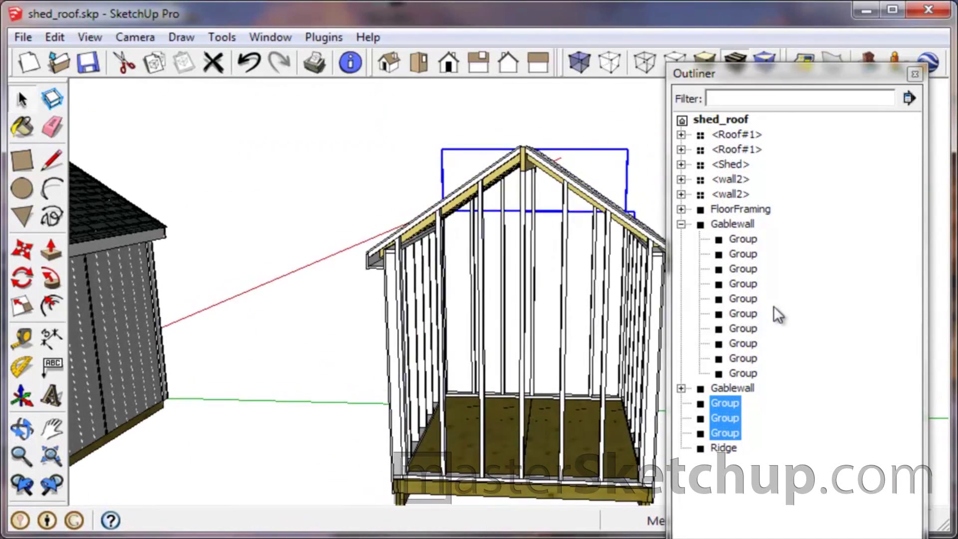
{"action": "scroll", "coordinate": [588, 293], "scroll_direction": "up", "scroll_amount": 5}
{"action": "scroll", "coordinate": [588, 293], "scroll_direction": "up", "scroll_amount": 3}
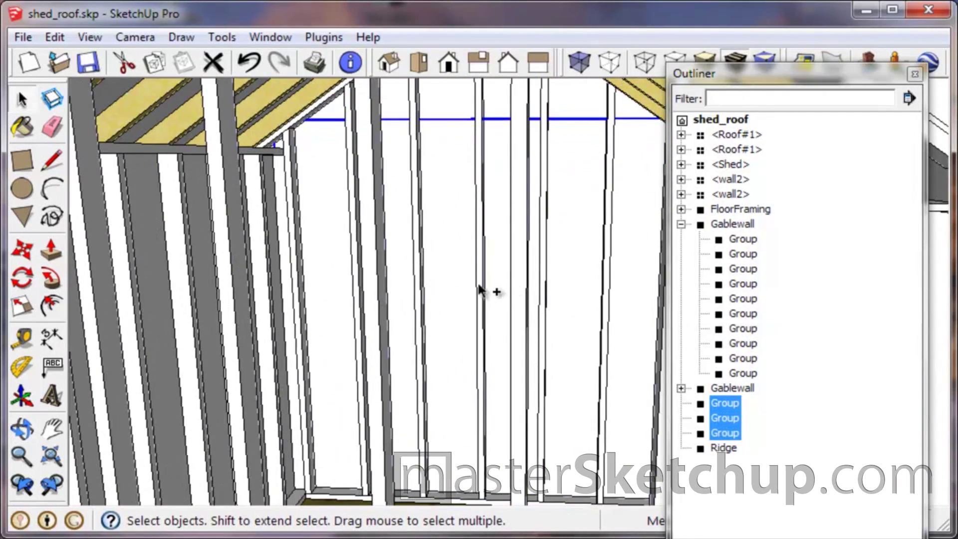
{"action": "left_click", "coordinate": [479, 289], "text": "shift"}
{"action": "scroll", "coordinate": [434, 317], "scroll_direction": "down", "scroll_amount": 5}
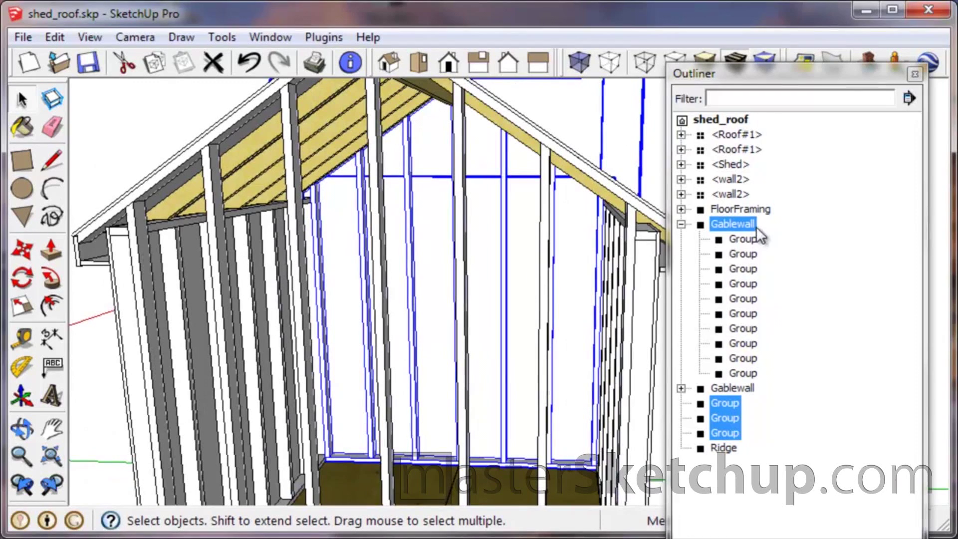
{"action": "right_click", "coordinate": [507, 283]}
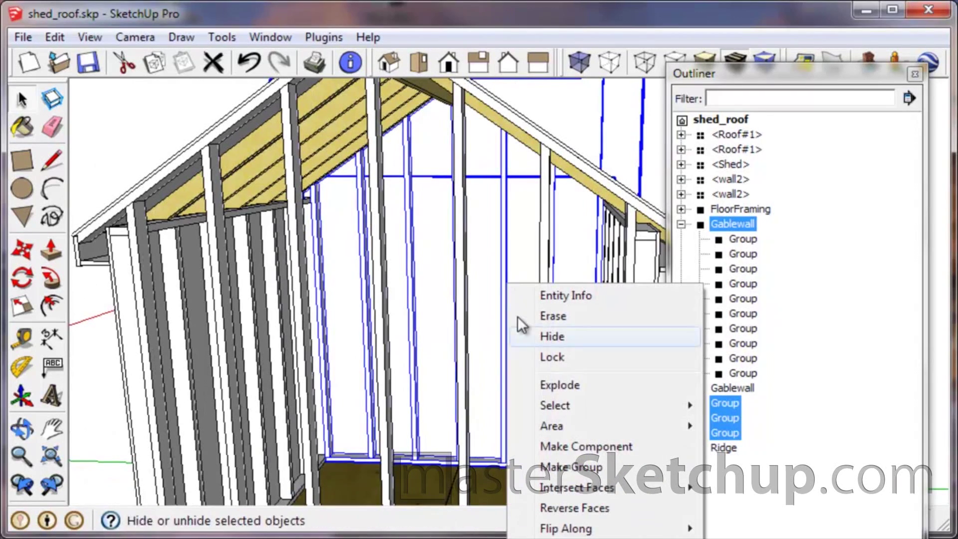
{"action": "left_click", "coordinate": [594, 468]}
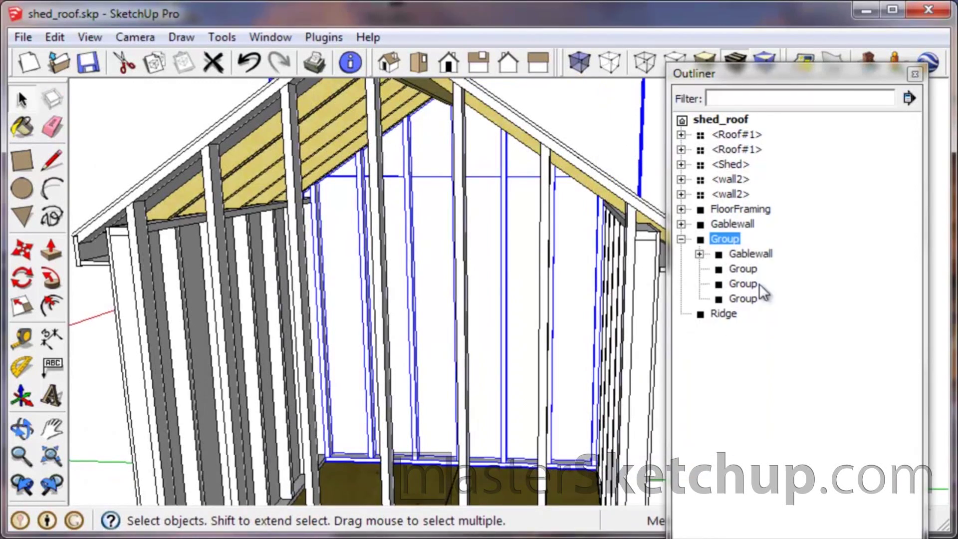
View the framed and finished sheds side by side and move the Outliner off the model view
{"action": "scroll", "coordinate": [493, 358], "scroll_direction": "down", "scroll_amount": 8}
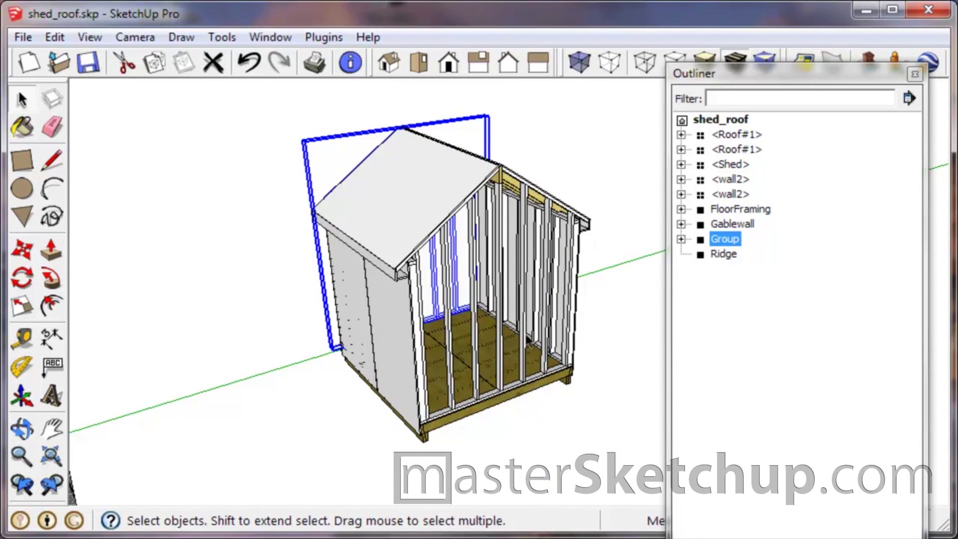
{"action": "middle_click_drag", "start_coordinate": [527, 338], "coordinate": [434, 349]}
{"action": "scroll", "coordinate": [576, 292], "scroll_direction": "down", "scroll_amount": 5}
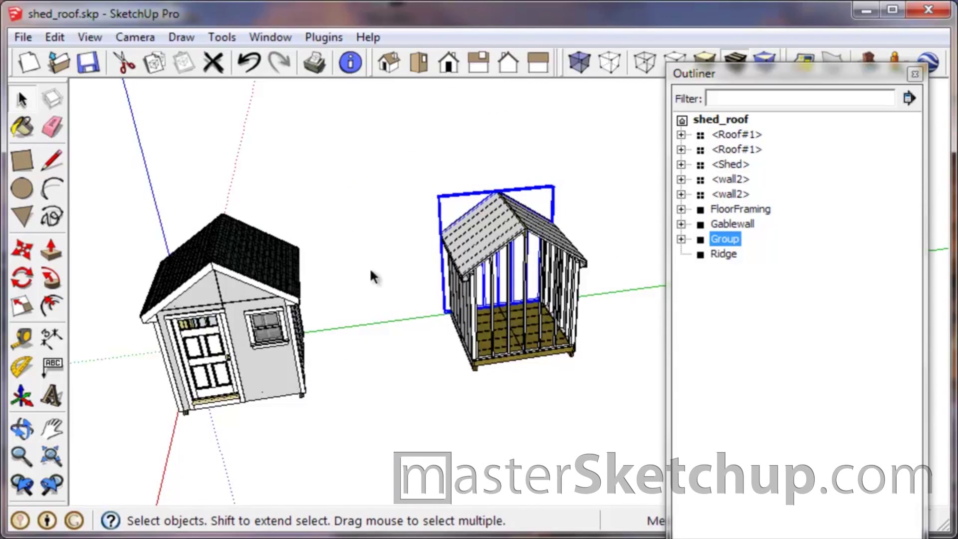
{"action": "mouse_move", "coordinate": [852, 64]}
{"action": "left_mouse_down"}
{"action": "mouse_move", "coordinate": [957, 41]}
{"action": "mouse_move", "coordinate": [957, 32]}
{"action": "left_mouse_up"}
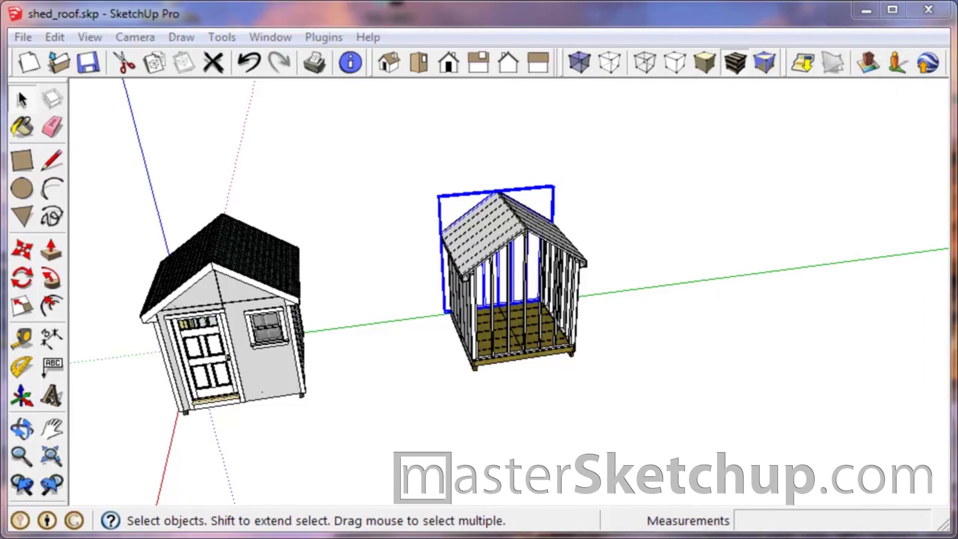
Open the 3D Warehouse model browser and search it for doors
{"action": "left_click", "coordinate": [25, 37]}
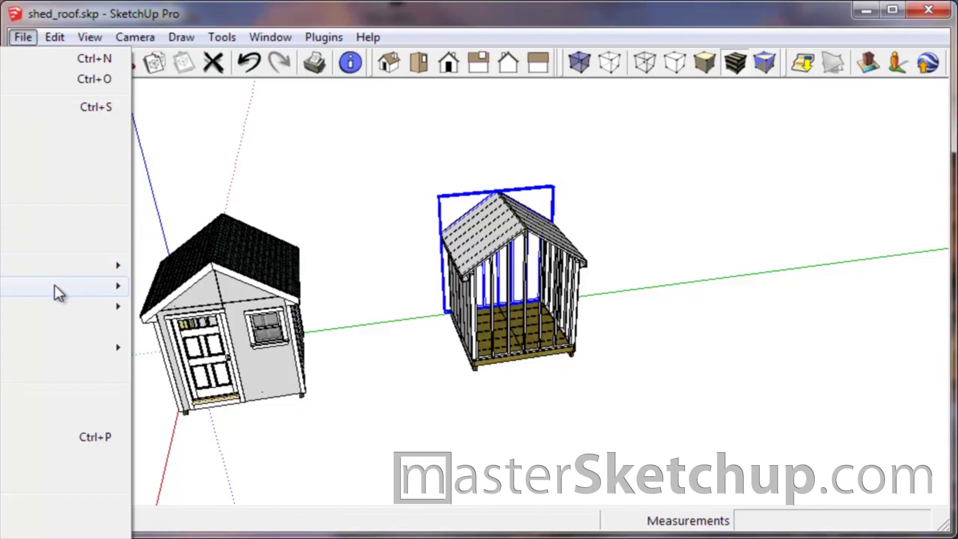
{"action": "mouse_move", "coordinate": [71, 307]}
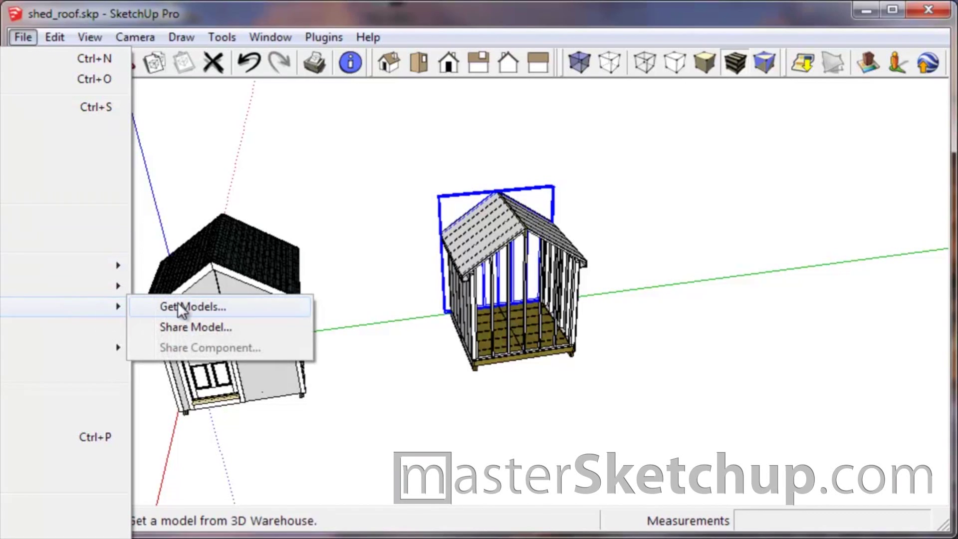
{"action": "left_click", "coordinate": [193, 306]}
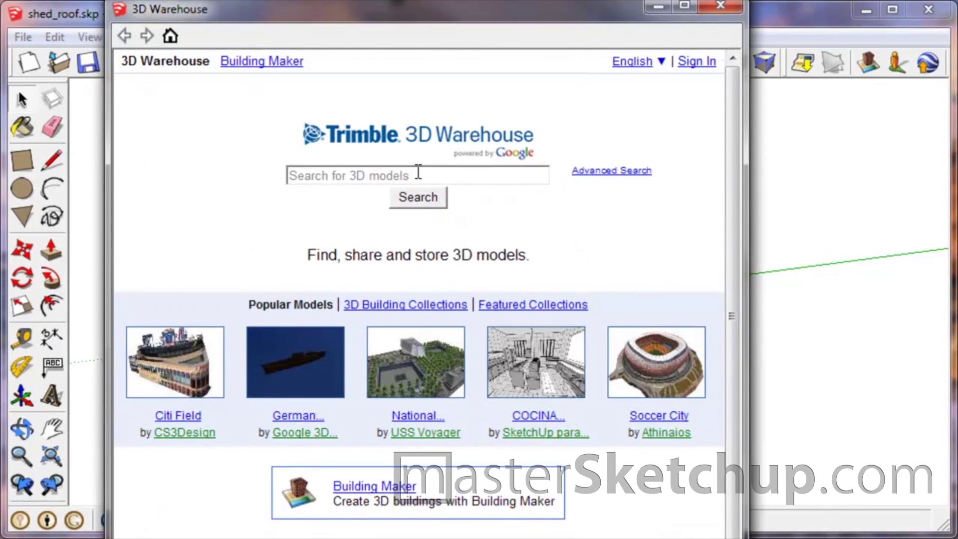
{"action": "left_click", "coordinate": [418, 174]}
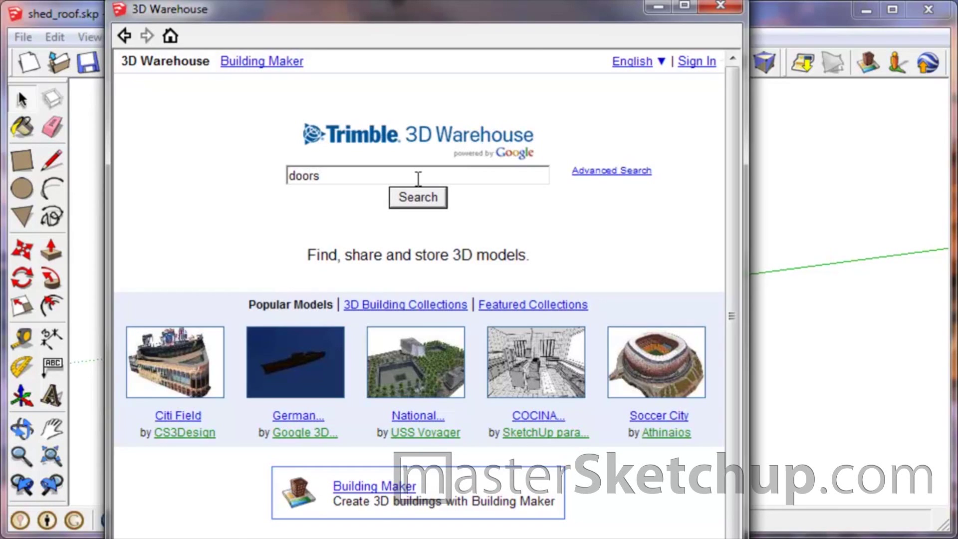
{"action": "key", "text": "Return"}
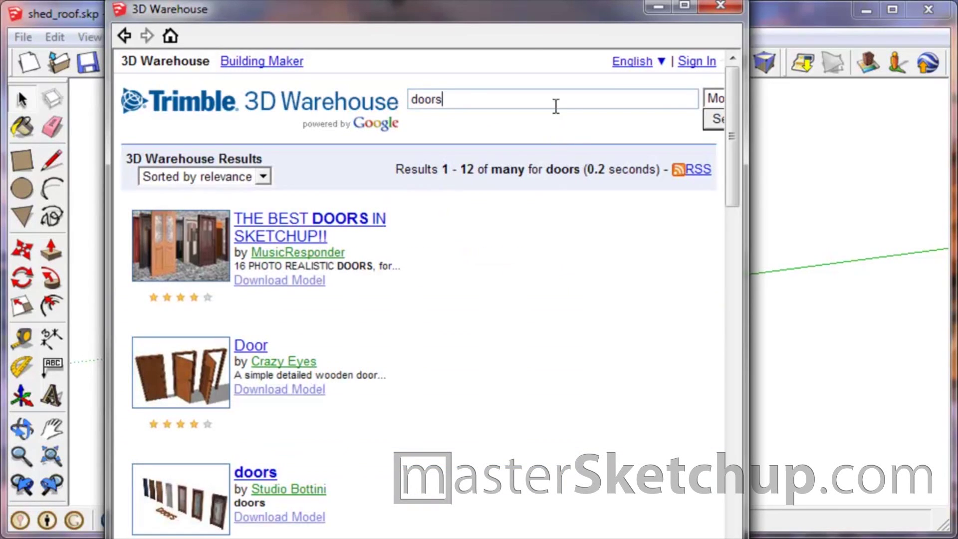
Search the 3D Warehouse again for door, look through the listed models, and close the browser
{"action": "key", "text": "Return"}
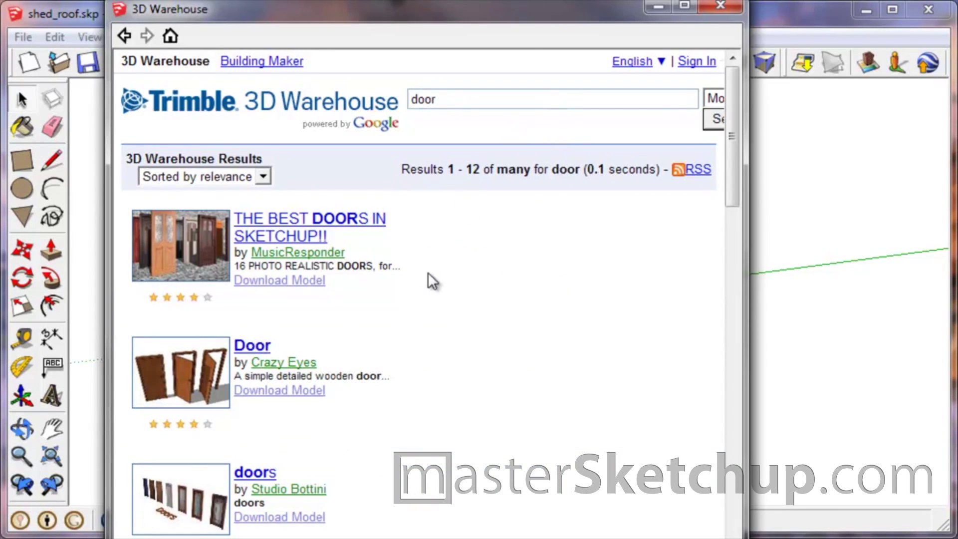
{"action": "scroll", "coordinate": [420, 274], "scroll_direction": "down", "scroll_amount": 9}
{"action": "scroll", "coordinate": [210, 257], "scroll_direction": "up", "scroll_amount": 3}
{"action": "scroll", "coordinate": [208, 249], "scroll_direction": "down", "scroll_amount": 9}
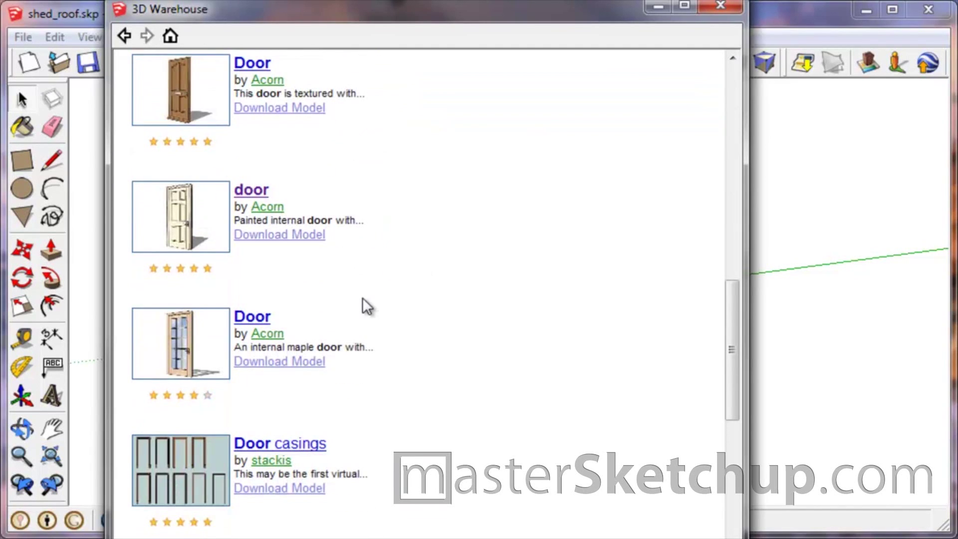
{"action": "scroll", "coordinate": [363, 297], "scroll_direction": "down", "scroll_amount": 8}
{"action": "left_click", "coordinate": [721, 6]}
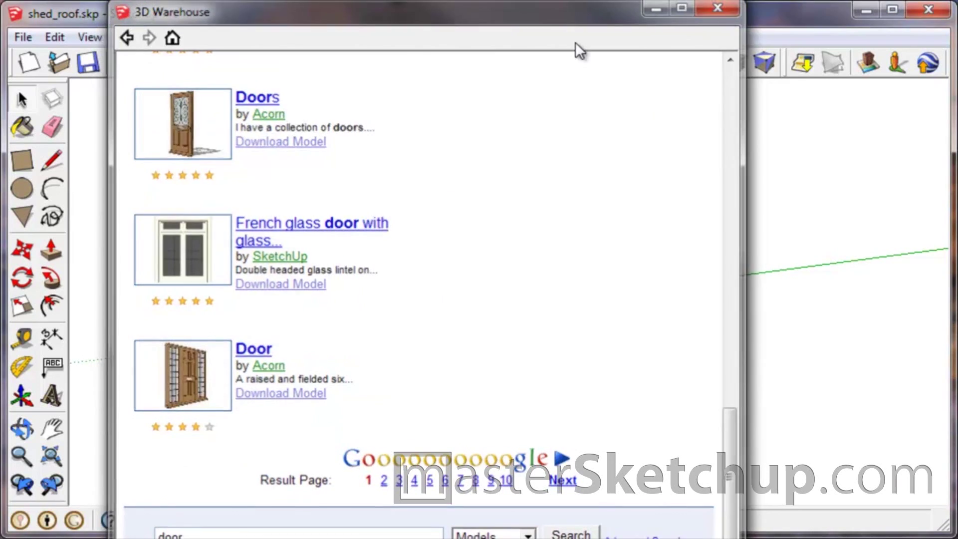
Copy the panelled door from the finished shed's front wall and paste it into the framed shed
{"action": "middle_click_drag", "start_coordinate": [260, 333], "coordinate": [368, 282]}
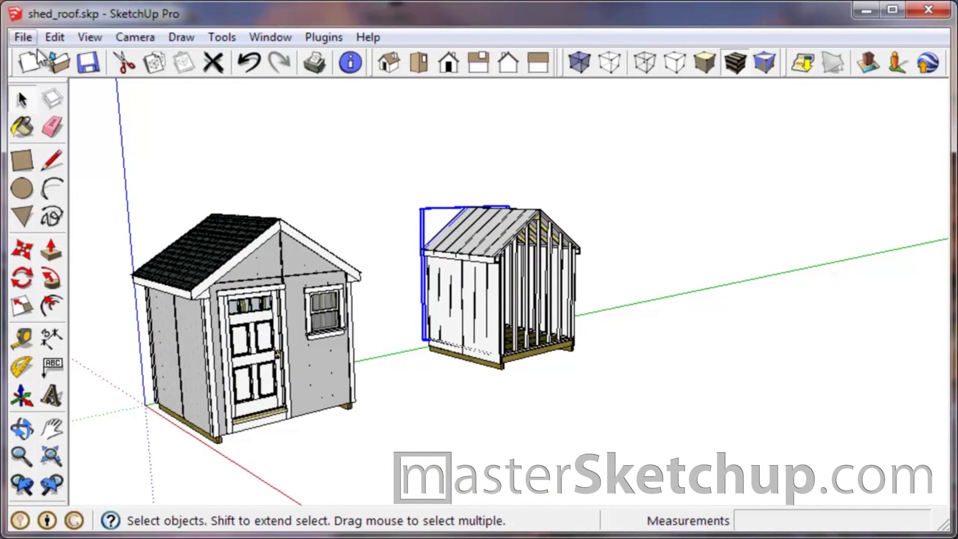
{"action": "scroll", "coordinate": [290, 348], "scroll_direction": "up", "scroll_amount": 8}
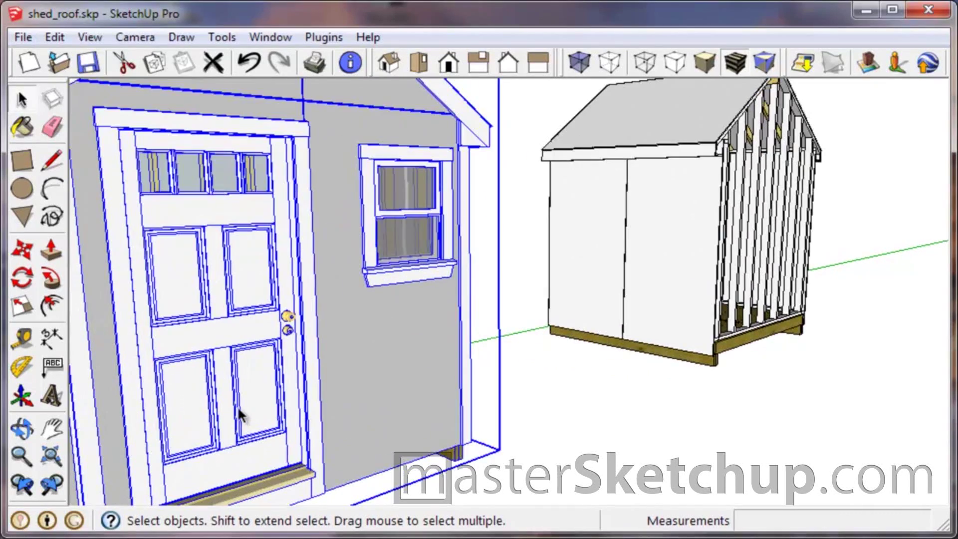
{"action": "double_click", "coordinate": [234, 405]}
{"action": "left_click", "coordinate": [234, 404]}
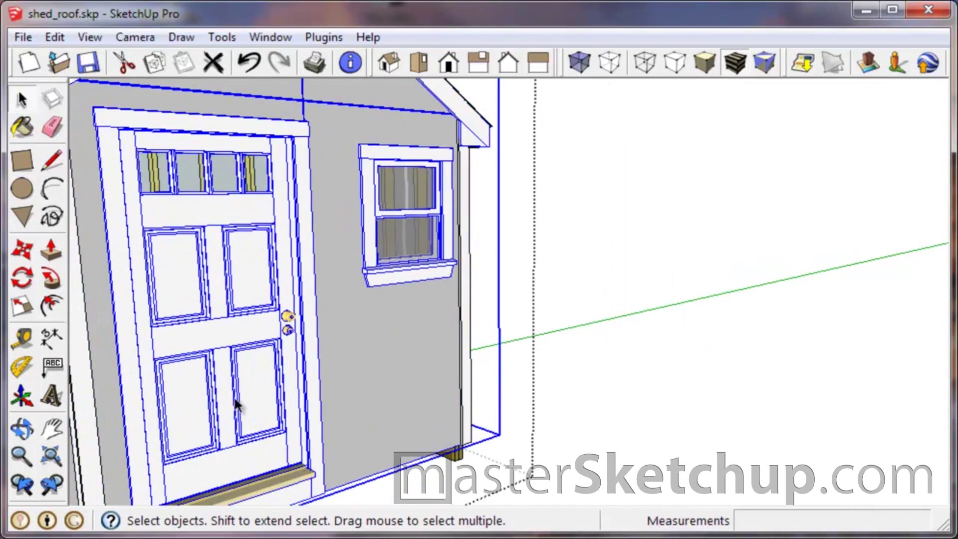
{"action": "scroll", "coordinate": [345, 375], "scroll_direction": "down", "scroll_amount": 3}
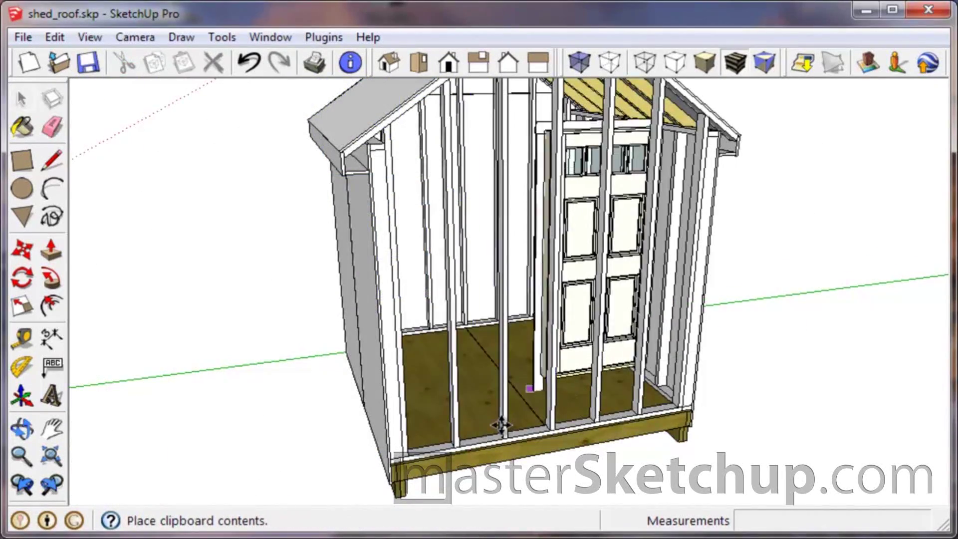
{"action": "middle_click_drag", "start_coordinate": [554, 431], "coordinate": [588, 418]}
Move the pasted door along the red axis into the plane of the framed shed's front wall
{"action": "middle_click_drag", "start_coordinate": [588, 417], "coordinate": [729, 334]}
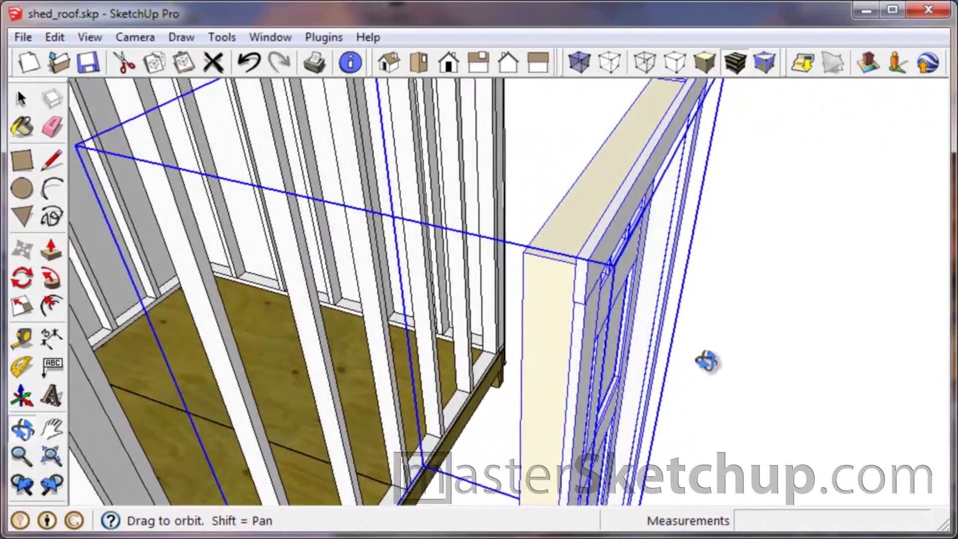
{"action": "key", "text": "m"}
{"action": "middle_click_drag", "start_coordinate": [550, 286], "coordinate": [685, 250]}
{"action": "left_click", "coordinate": [685, 250]}
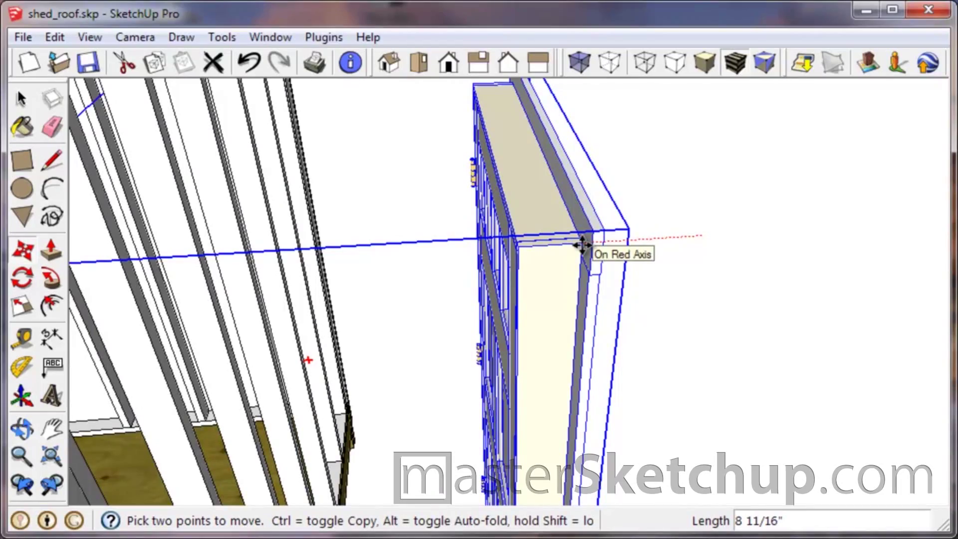
{"action": "scroll", "coordinate": [566, 239], "scroll_direction": "down", "scroll_amount": 3}
{"action": "middle_click_drag", "start_coordinate": [503, 283], "coordinate": [373, 351]}
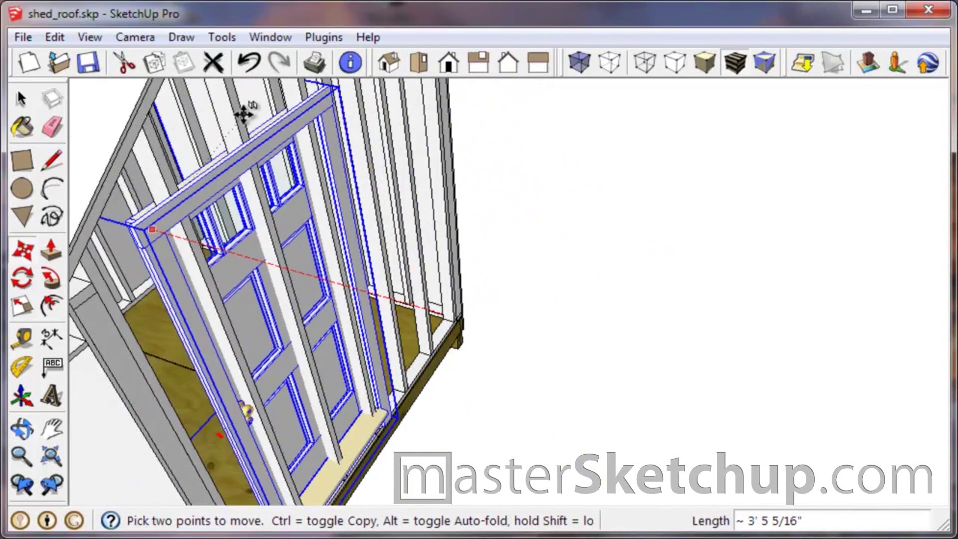
{"action": "middle_click_drag", "start_coordinate": [406, 261], "coordinate": [426, 346]}
{"action": "scroll", "coordinate": [279, 382], "scroll_direction": "up", "scroll_amount": 6}
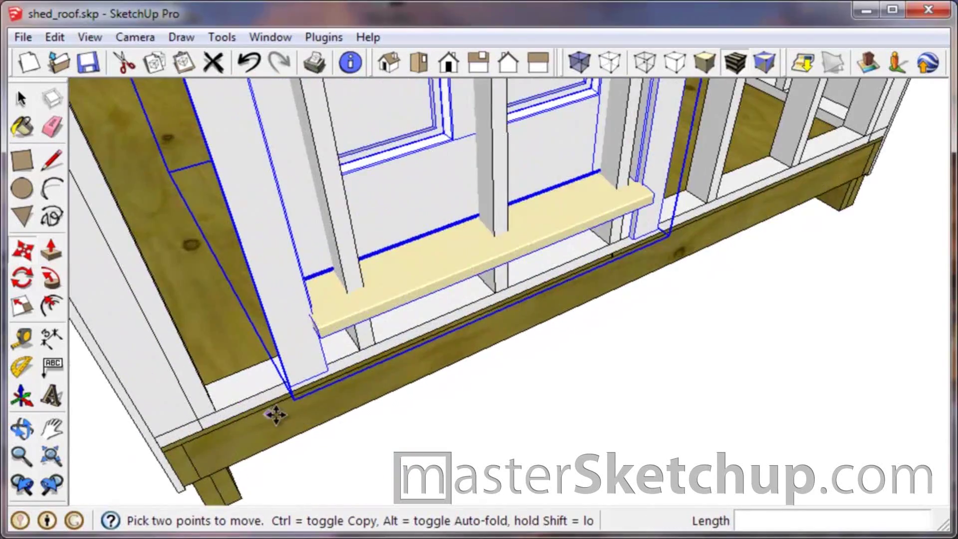
Lower the door so that the bottom of its jamb sits at the shed's floor level
{"action": "middle_click_drag", "start_coordinate": [274, 413], "coordinate": [435, 327]}
{"action": "scroll", "coordinate": [417, 293], "scroll_direction": "up", "scroll_amount": 6}
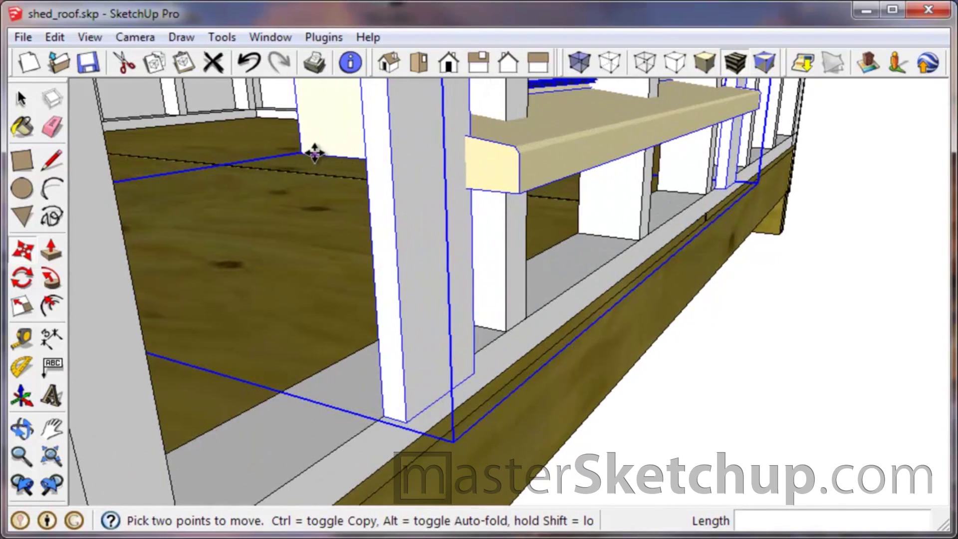
{"action": "left_click", "coordinate": [312, 154]}
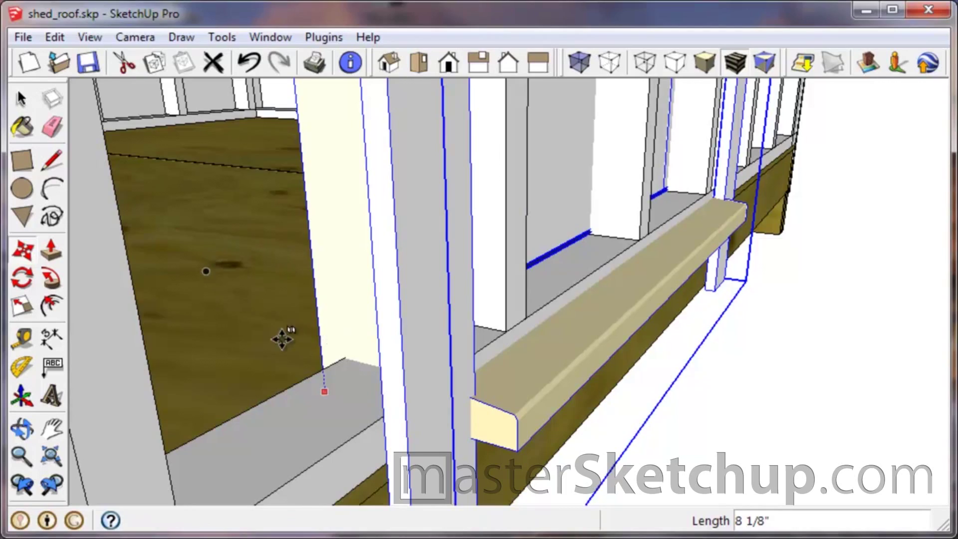
{"action": "middle_click_drag", "start_coordinate": [285, 336], "coordinate": [712, 360]}
Slide the door along the front wall on the green axis until its jamb meets the neighbouring stud
{"action": "left_click", "coordinate": [691, 409]}
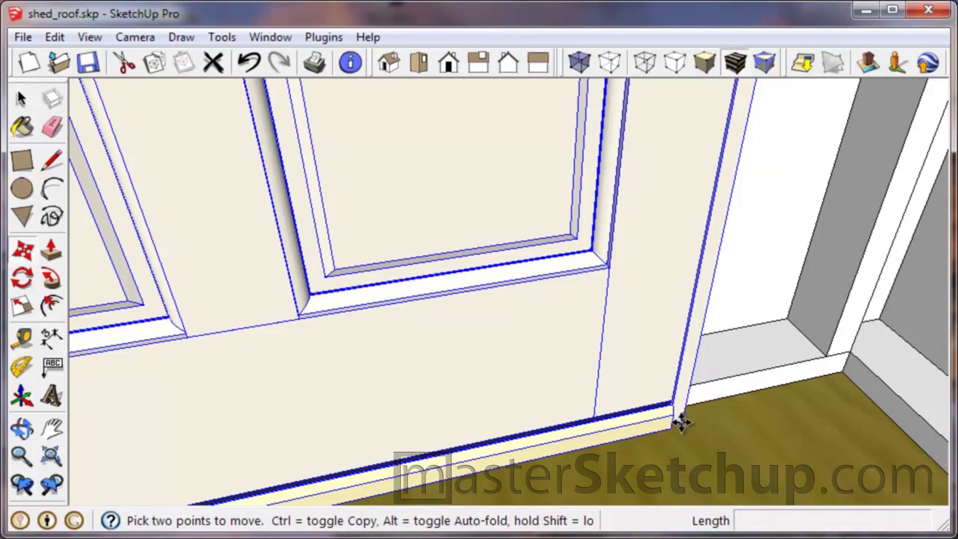
{"action": "middle_click_drag", "start_coordinate": [531, 447], "coordinate": [325, 396]}
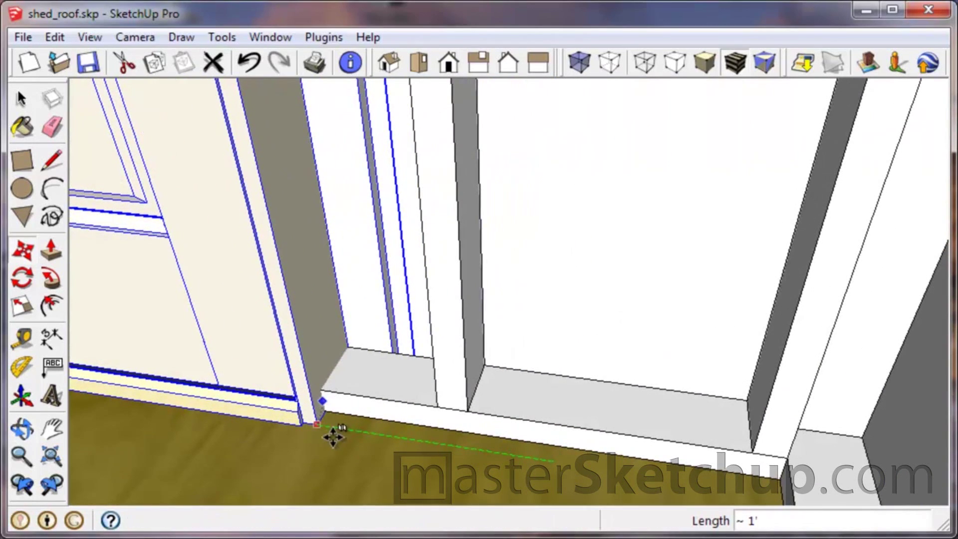
{"action": "left_click", "coordinate": [330, 430]}
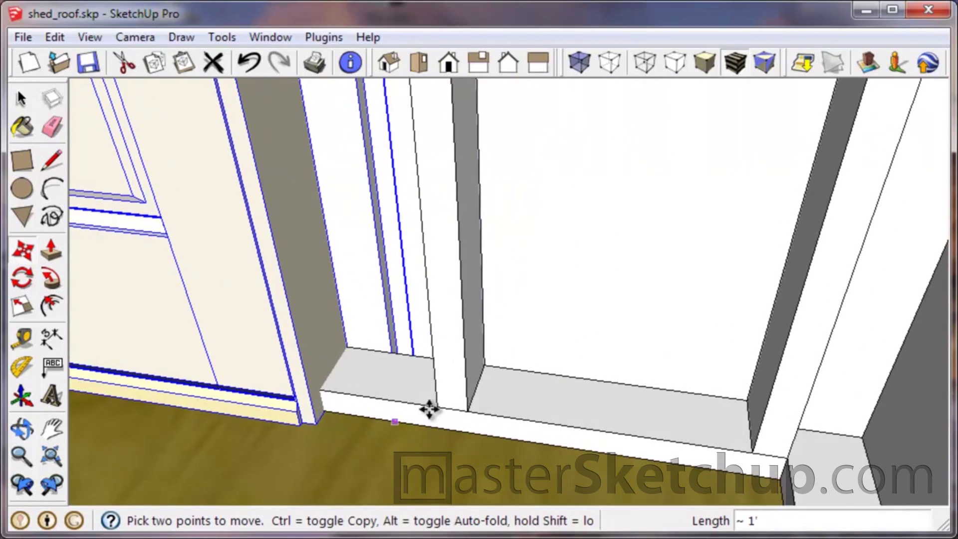
{"action": "left_click", "coordinate": [322, 423]}
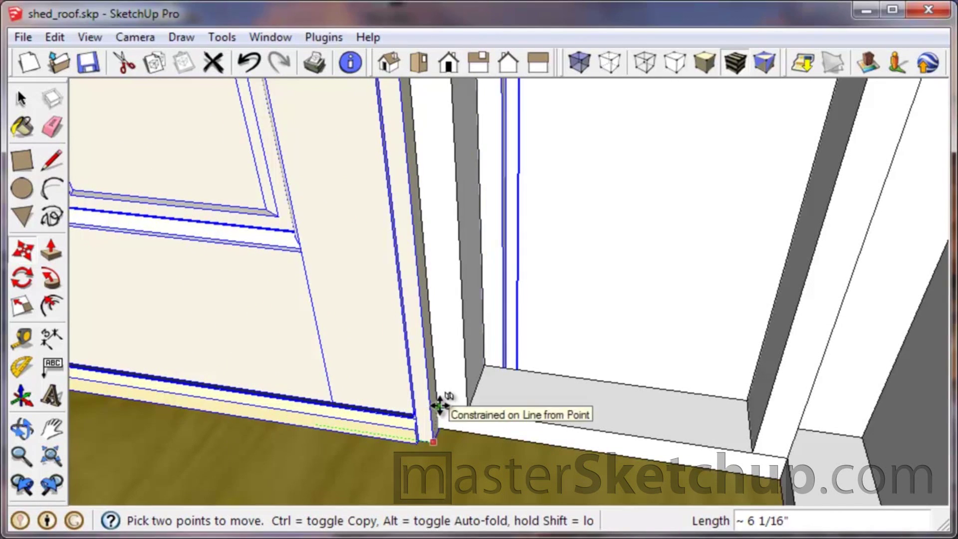
{"action": "left_click", "coordinate": [440, 409]}
Move the door 1/2" away from the neighbouring stud to leave a gap beside its jamb
{"action": "scroll", "coordinate": [442, 462], "scroll_direction": "up", "scroll_amount": 3}
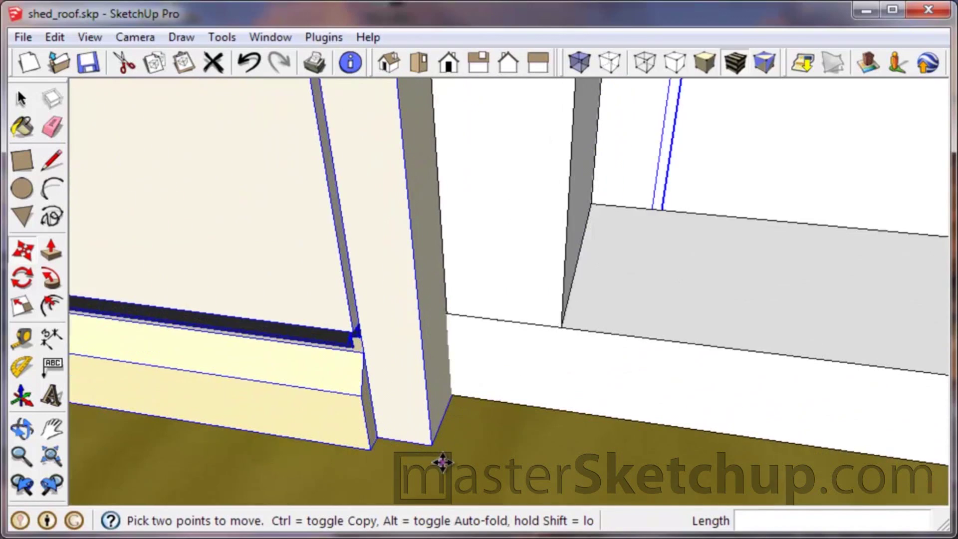
{"action": "scroll", "coordinate": [443, 463], "scroll_direction": "up", "scroll_amount": 1}
{"action": "left_click", "coordinate": [432, 442]}
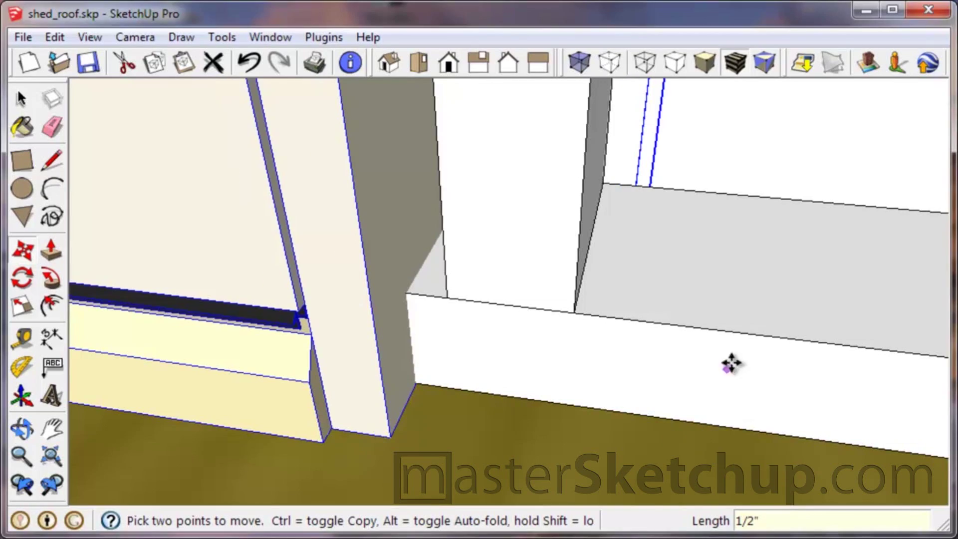
Examine the placed door against the front wall's studs and bottom plate from outside
{"action": "mouse_move", "coordinate": [732, 364]}
{"action": "middle_mouse_down"}
{"action": "mouse_move", "coordinate": [481, 396]}
{"action": "mouse_move", "coordinate": [149, 281]}
{"action": "middle_mouse_up"}
{"action": "scroll", "coordinate": [149, 281], "scroll_direction": "down", "scroll_amount": 6}
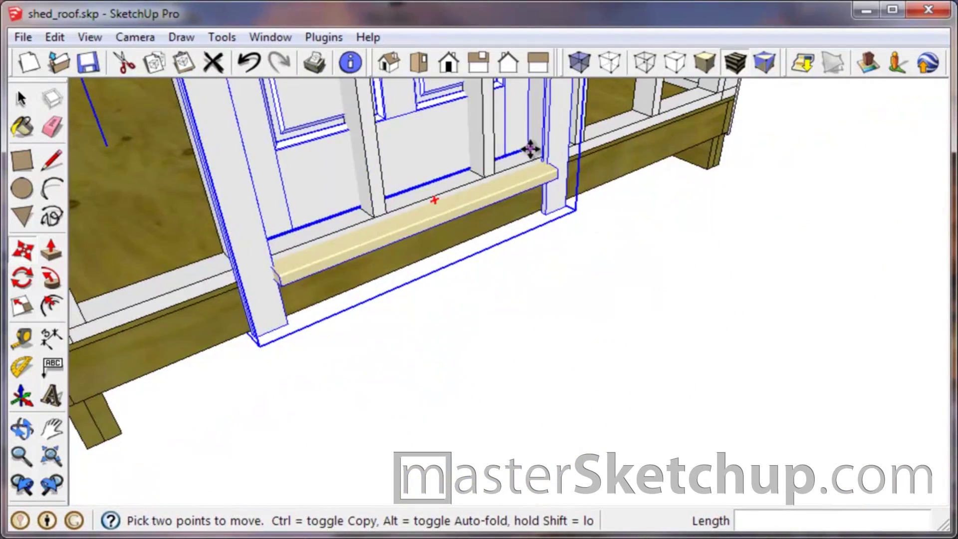
{"action": "middle_click_drag", "start_coordinate": [531, 150], "coordinate": [481, 215]}
{"action": "scroll", "coordinate": [501, 272], "scroll_direction": "down", "scroll_amount": 3}
{"action": "mouse_move", "coordinate": [510, 472]}
{"action": "middle_mouse_down"}
{"action": "mouse_move", "coordinate": [484, 214]}
{"action": "mouse_move", "coordinate": [429, 157]}
{"action": "mouse_move", "coordinate": [594, 259]}
{"action": "mouse_move", "coordinate": [523, 250]}
{"action": "middle_mouse_up"}
{"action": "scroll", "coordinate": [463, 449], "scroll_direction": "down", "scroll_amount": 4}
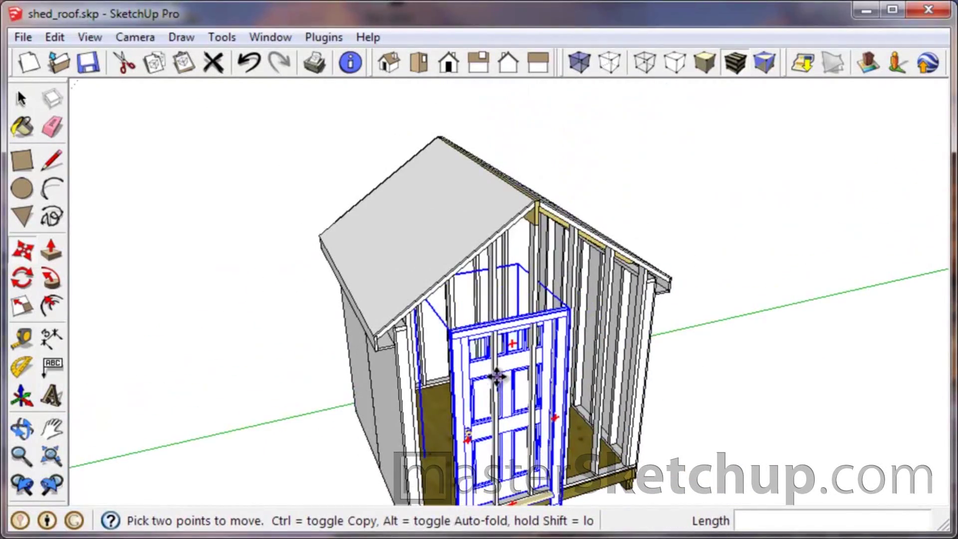
{"action": "middle_click_drag", "start_coordinate": [498, 378], "coordinate": [490, 293]}
{"action": "scroll", "coordinate": [488, 231], "scroll_direction": "down", "scroll_amount": 2}
{"action": "scroll", "coordinate": [486, 343], "scroll_direction": "up", "scroll_amount": 4}
{"action": "key", "text": "space"}
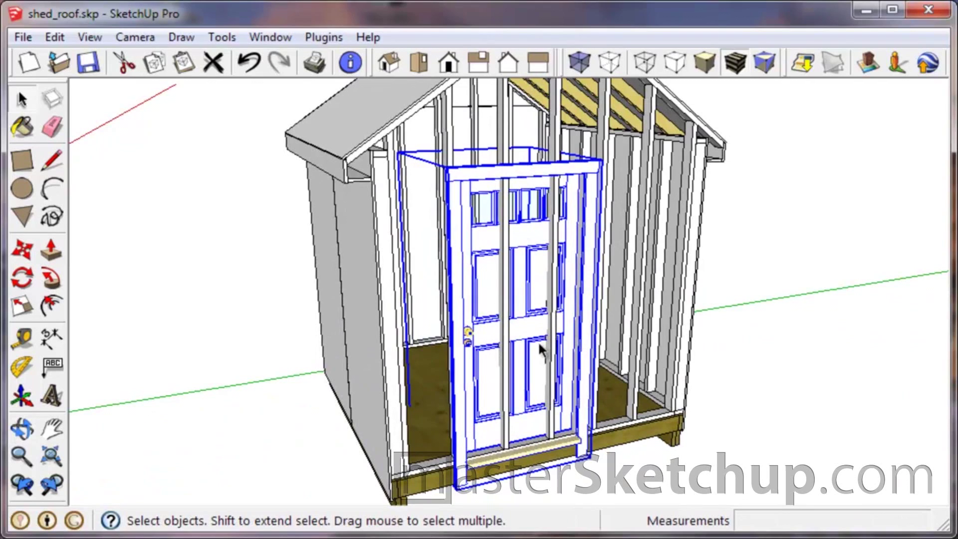
{"action": "middle_click_drag", "start_coordinate": [582, 374], "coordinate": [457, 345]}
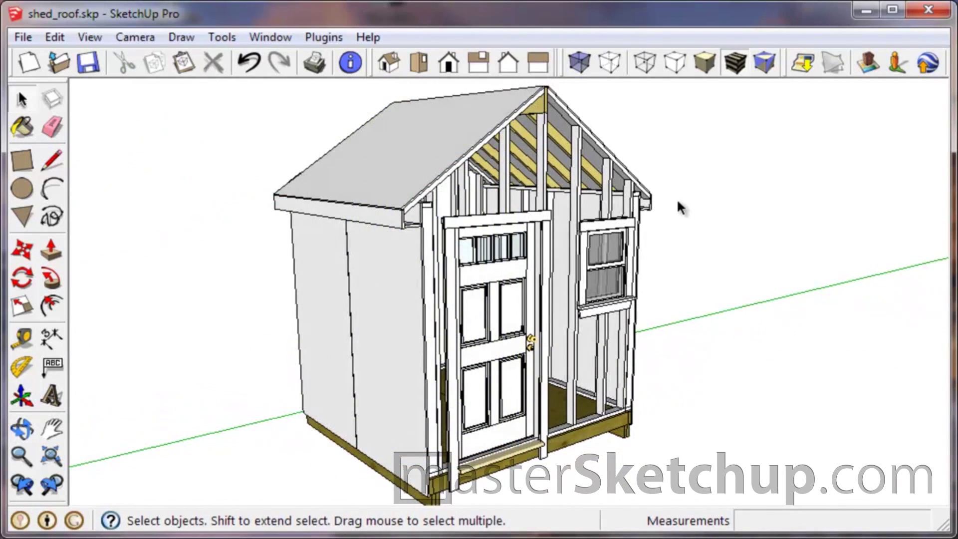
Examine how the front wall is framed around the door and the window
{"action": "scroll", "coordinate": [677, 199], "scroll_direction": "down", "scroll_amount": 1}
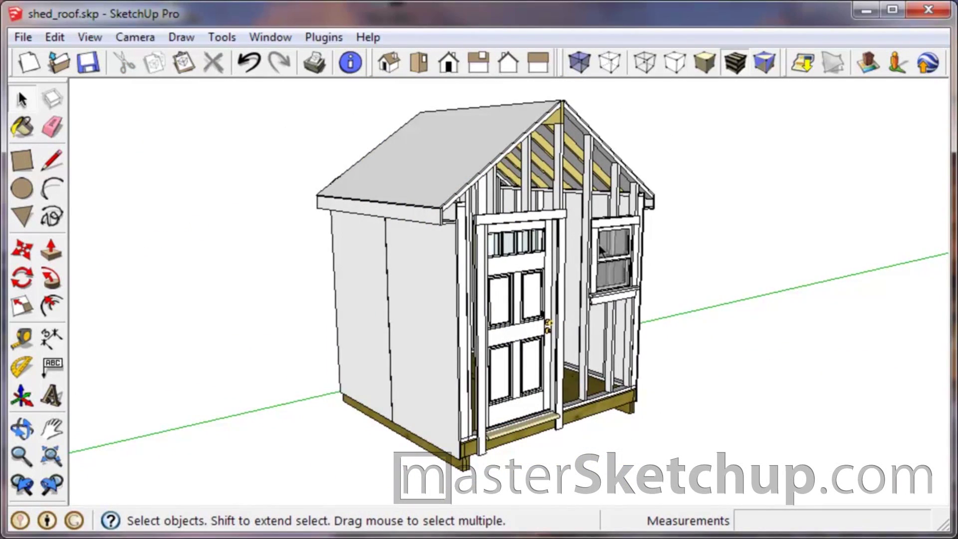
{"action": "scroll", "coordinate": [599, 243], "scroll_direction": "up", "scroll_amount": 7}
{"action": "middle_click_drag", "start_coordinate": [629, 236], "coordinate": [665, 240]}
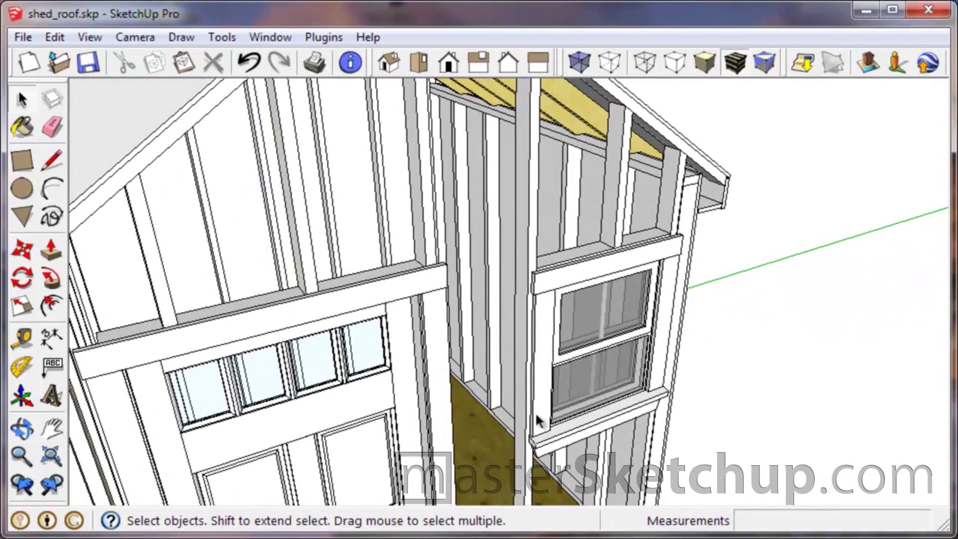
{"action": "middle_click_drag", "start_coordinate": [339, 364], "coordinate": [424, 244]}
{"action": "scroll", "coordinate": [504, 263], "scroll_direction": "down", "scroll_amount": 3}
{"action": "scroll", "coordinate": [535, 259], "scroll_direction": "down", "scroll_amount": 4}
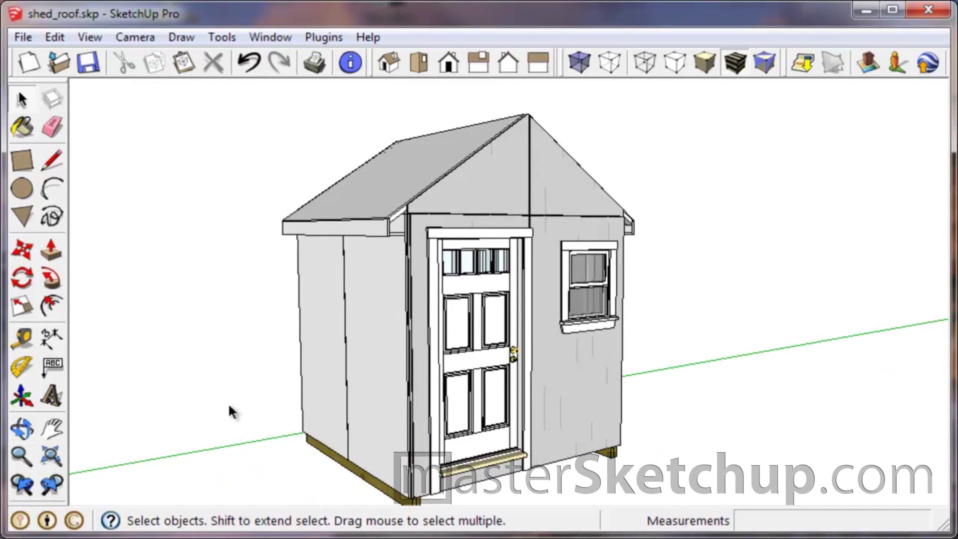
Draw a long rectangle 5.5" high on the rear gable sheet, just above the horizontal sheathing joint
{"action": "key", "text": "o"}
{"action": "left_click_drag", "start_coordinate": [180, 306], "coordinate": [809, 341]}
{"action": "key", "text": "space"}
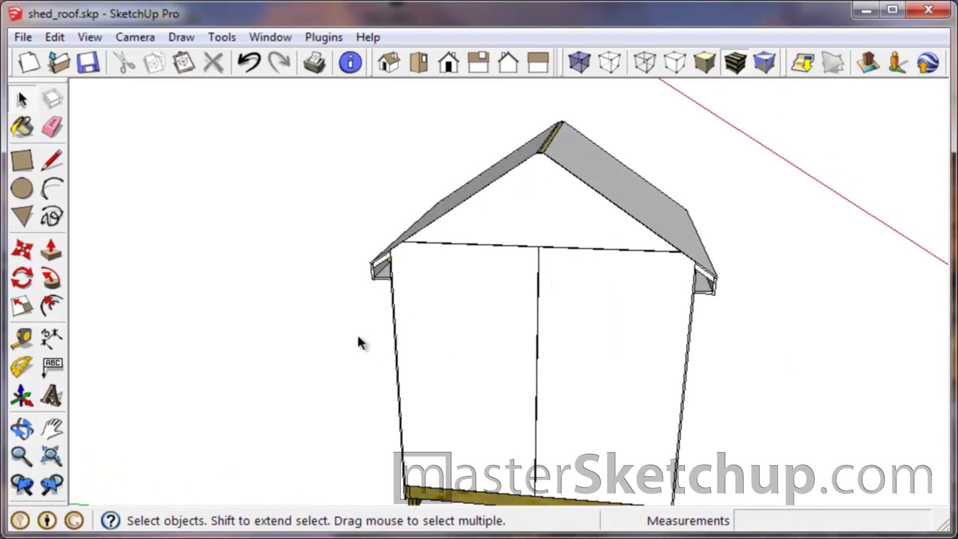
{"action": "middle_click_drag", "start_coordinate": [359, 338], "coordinate": [572, 322]}
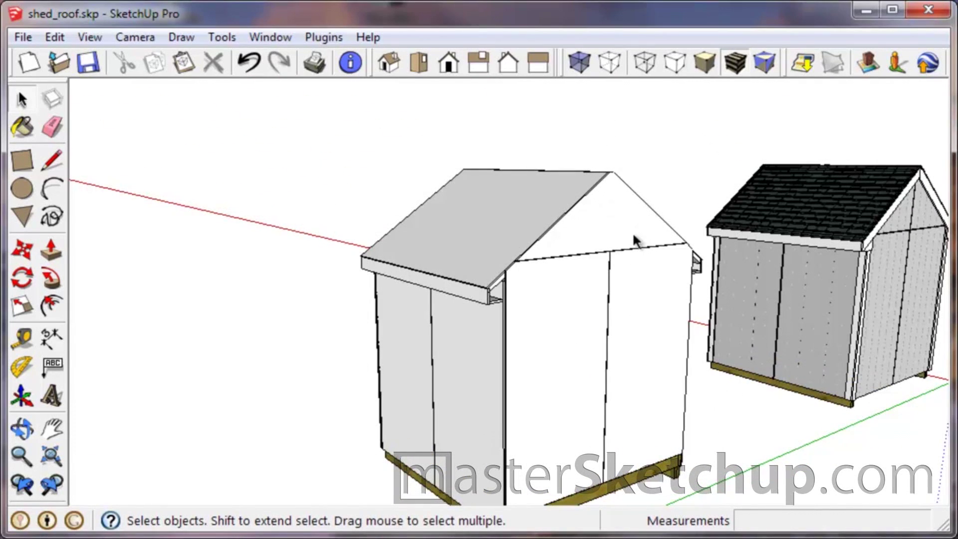
{"action": "key", "text": "r"}
{"action": "left_click", "coordinate": [648, 229]}
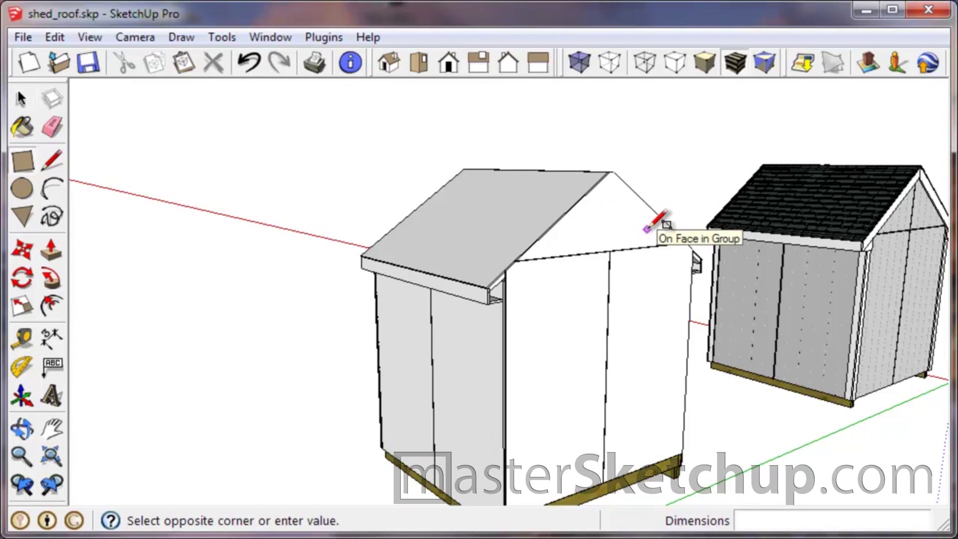
{"action": "scroll", "coordinate": [574, 247], "scroll_direction": "up", "scroll_amount": 5}
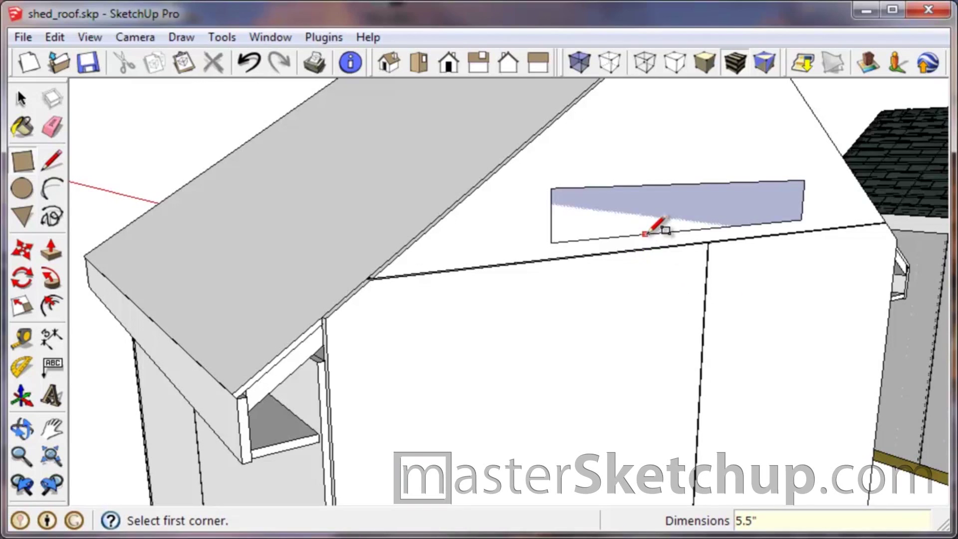
Extrude the rectangle on the rear gable 3/4" outward and group the resulting trim board
{"action": "key", "text": "p"}
{"action": "left_click", "coordinate": [658, 232]}
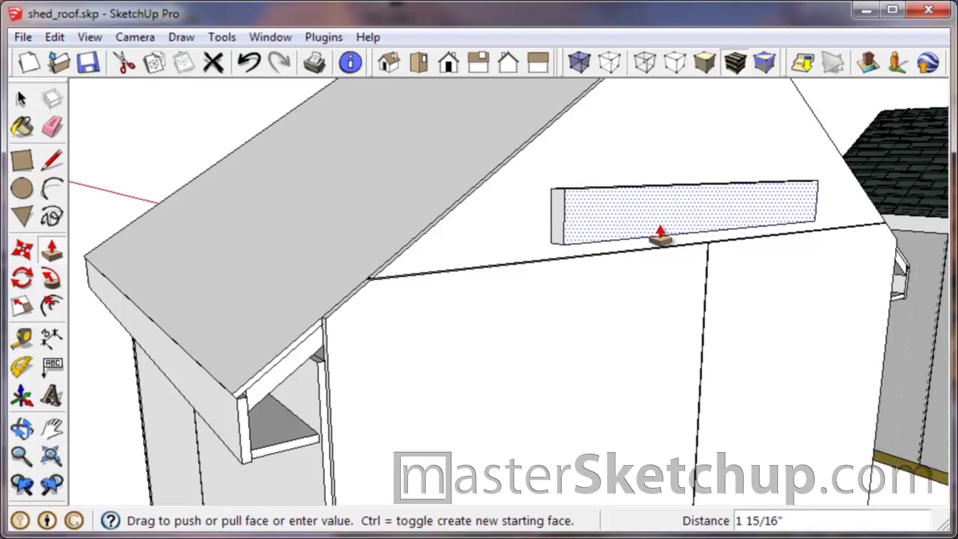
{"action": "key", "text": "Return"}
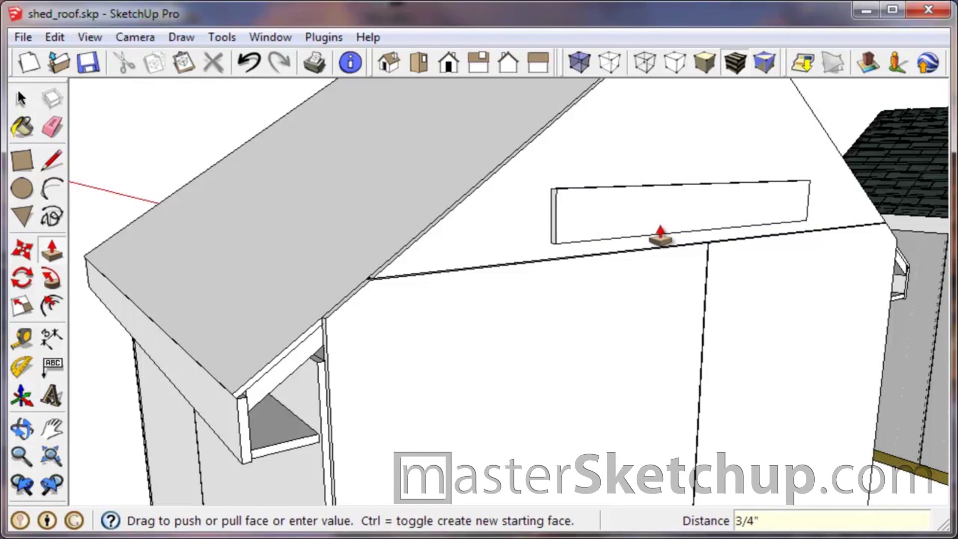
{"action": "scroll", "coordinate": [661, 235], "scroll_direction": "down", "scroll_amount": 4}
{"action": "key", "text": "space"}
{"action": "triple_click", "coordinate": [650, 220]}
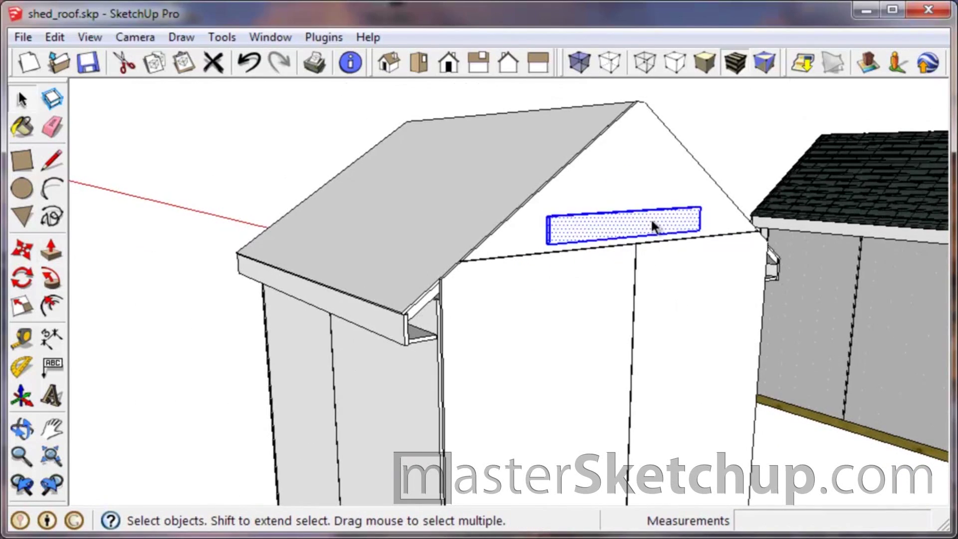
{"action": "right_click", "coordinate": [651, 220]}
{"action": "left_click", "coordinate": [716, 385]}
Move the trim board up the gable so the upper corner of its inner end sits at the roof ridge
{"action": "middle_click_drag", "start_coordinate": [710, 385], "coordinate": [599, 262]}
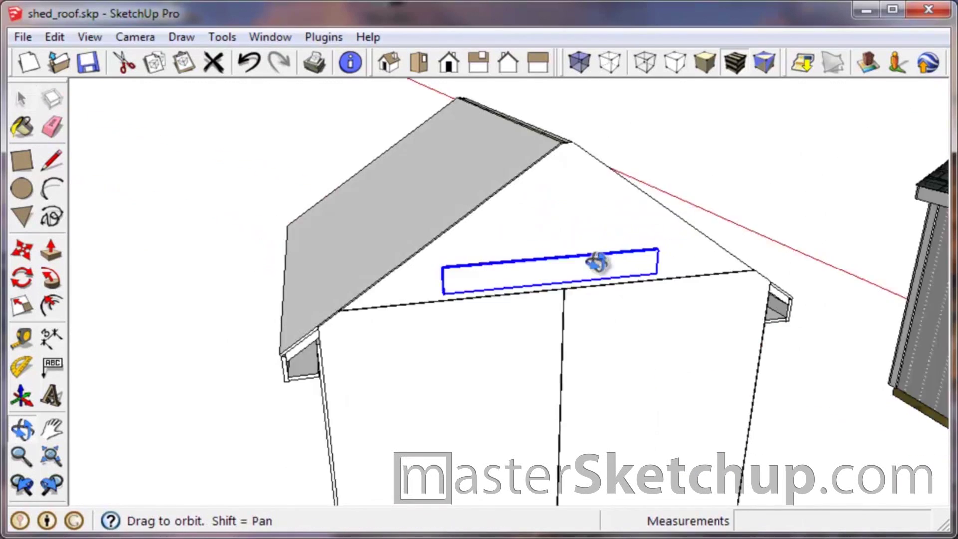
{"action": "scroll", "coordinate": [524, 248], "scroll_direction": "up", "scroll_amount": 3}
{"action": "scroll", "coordinate": [636, 292], "scroll_direction": "up", "scroll_amount": 3}
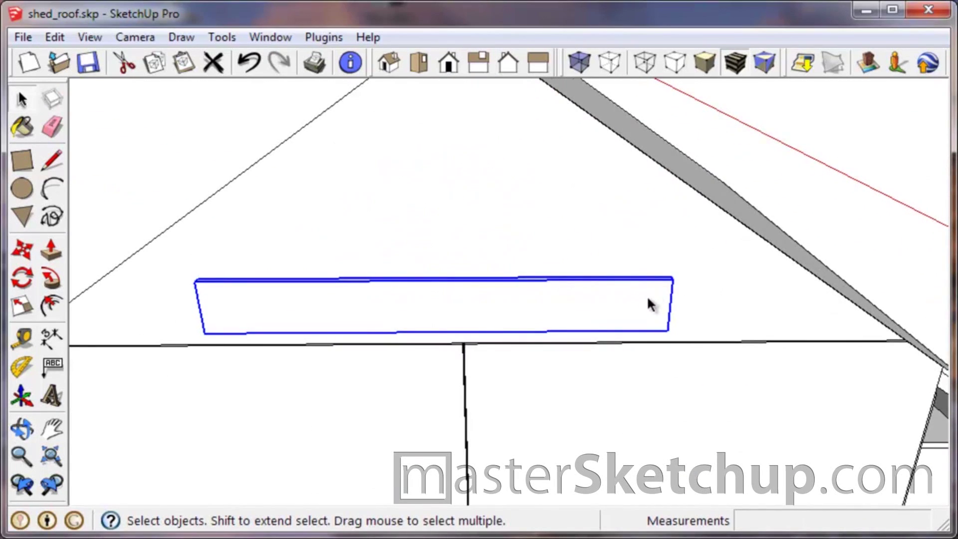
{"action": "key", "text": "m"}
{"action": "left_click", "coordinate": [667, 331]}
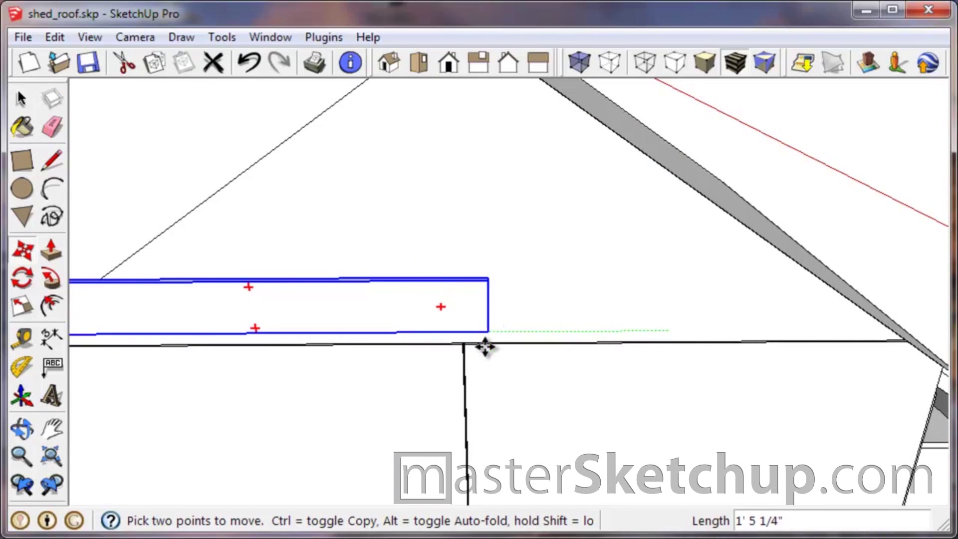
{"action": "scroll", "coordinate": [485, 349], "scroll_direction": "down", "scroll_amount": 4}
{"action": "scroll", "coordinate": [467, 194], "scroll_direction": "up", "scroll_amount": 5}
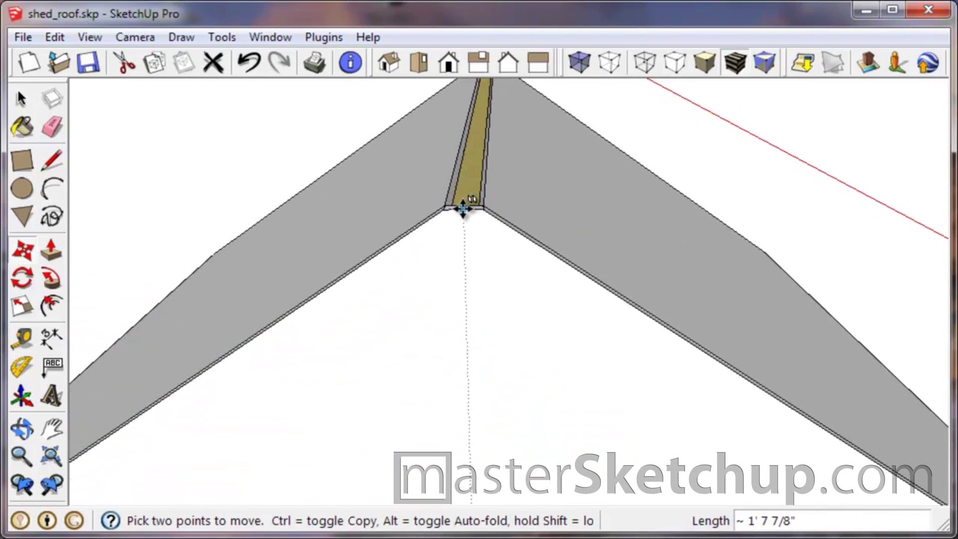
{"action": "key", "text": "Escape"}
{"action": "scroll", "coordinate": [458, 230], "scroll_direction": "down", "scroll_amount": 2}
{"action": "scroll", "coordinate": [456, 237], "scroll_direction": "down", "scroll_amount": 1}
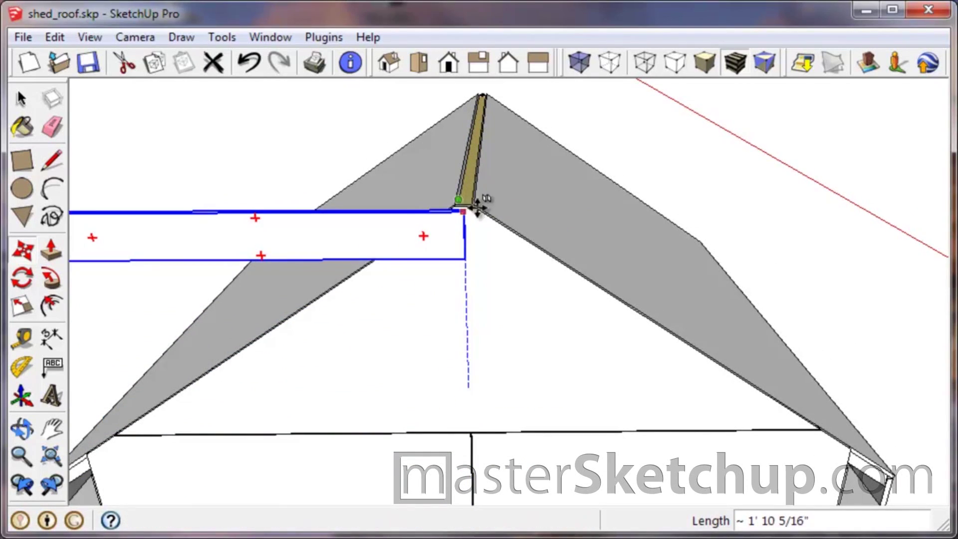
{"action": "left_click", "coordinate": [483, 203]}
Snap the board's rear upper corner to the roof sheathing corner where the slope on the board's side meets the ridge opening
{"action": "scroll", "coordinate": [496, 250], "scroll_direction": "down", "scroll_amount": 3}
{"action": "middle_click_drag", "start_coordinate": [409, 355], "coordinate": [486, 294]}
{"action": "scroll", "coordinate": [467, 220], "scroll_direction": "up", "scroll_amount": 4}
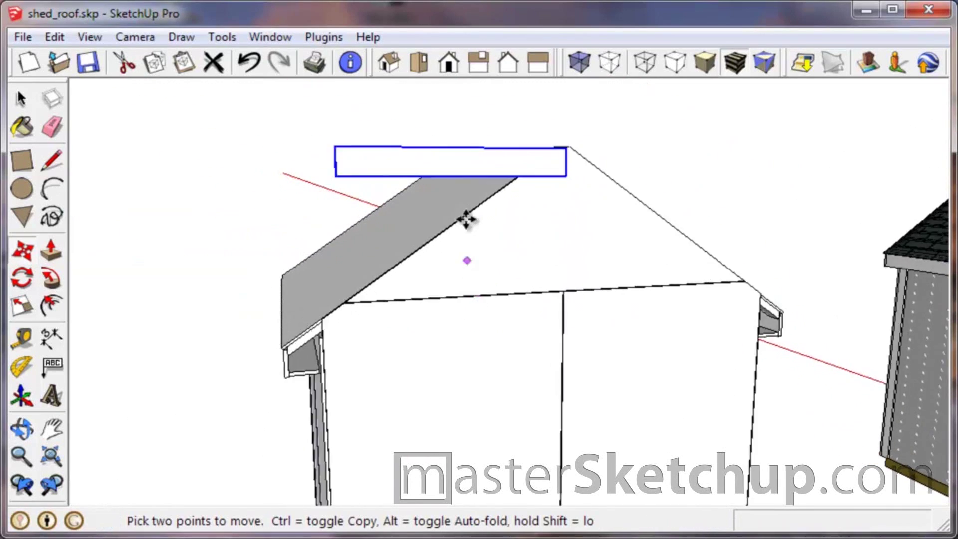
{"action": "middle_click_drag", "start_coordinate": [512, 256], "coordinate": [563, 150]}
{"action": "scroll", "coordinate": [619, 105], "scroll_direction": "up", "scroll_amount": 6}
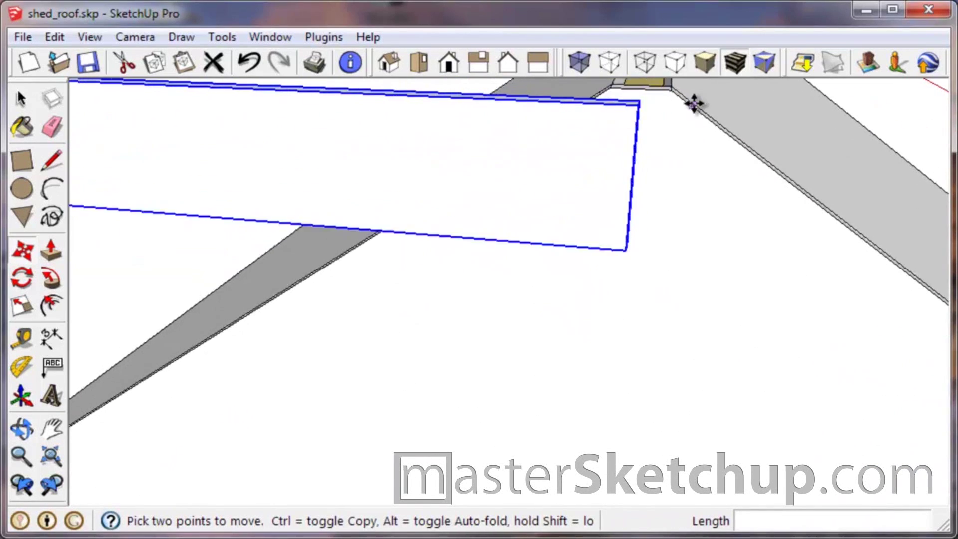
{"action": "middle_click_drag", "start_coordinate": [653, 259], "coordinate": [416, 422]}
{"action": "scroll", "coordinate": [409, 432], "scroll_direction": "down", "scroll_amount": 3}
{"action": "scroll", "coordinate": [529, 291], "scroll_direction": "up", "scroll_amount": 1}
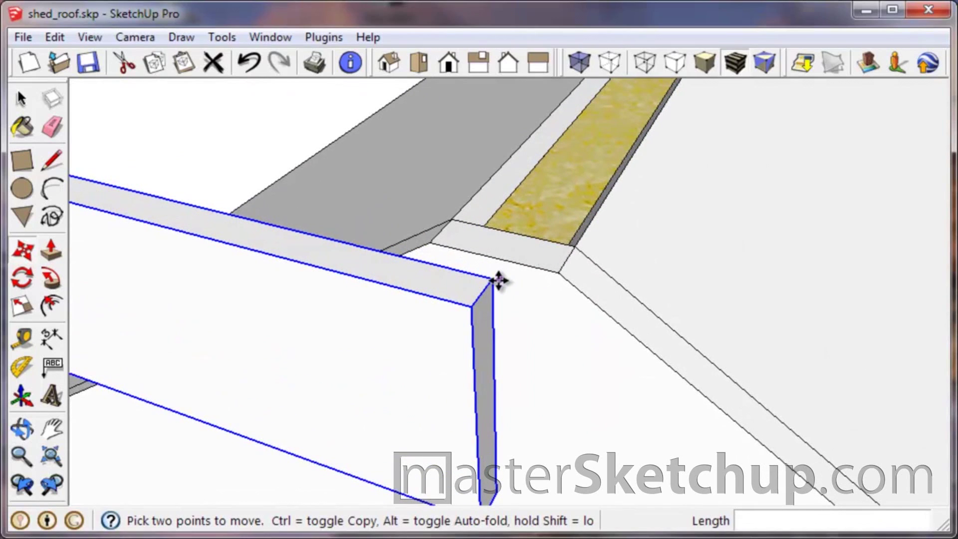
{"action": "left_click", "coordinate": [495, 283]}
{"action": "left_click", "coordinate": [430, 239]}
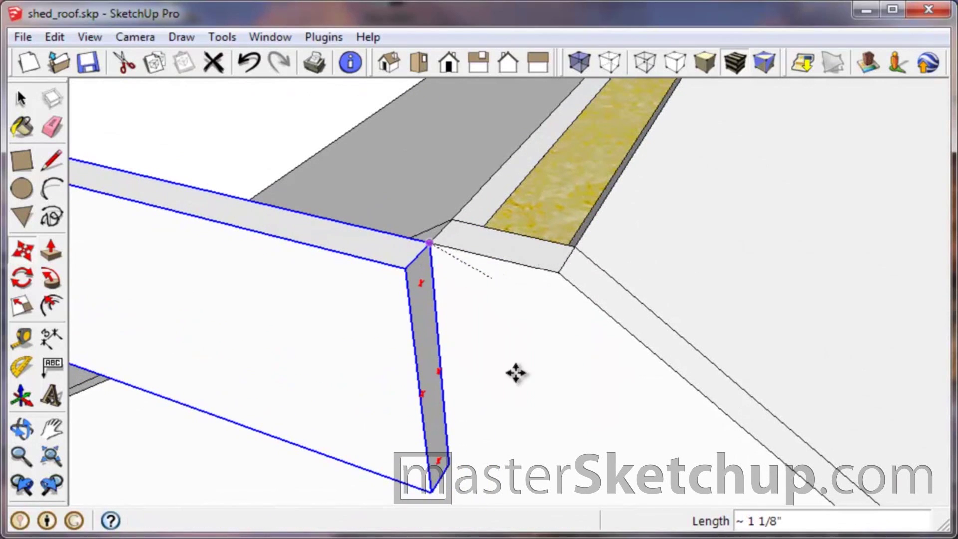
Rotate the trim board about its corner at the ridge until its upper edge runs along the roof slope
{"action": "middle_click_drag", "start_coordinate": [516, 375], "coordinate": [657, 162]}
{"action": "scroll", "coordinate": [657, 163], "scroll_direction": "down", "scroll_amount": 3}
{"action": "middle_click_drag", "start_coordinate": [526, 321], "coordinate": [633, 254]}
{"action": "key", "text": "q"}
{"action": "scroll", "coordinate": [621, 120], "scroll_direction": "up", "scroll_amount": 4}
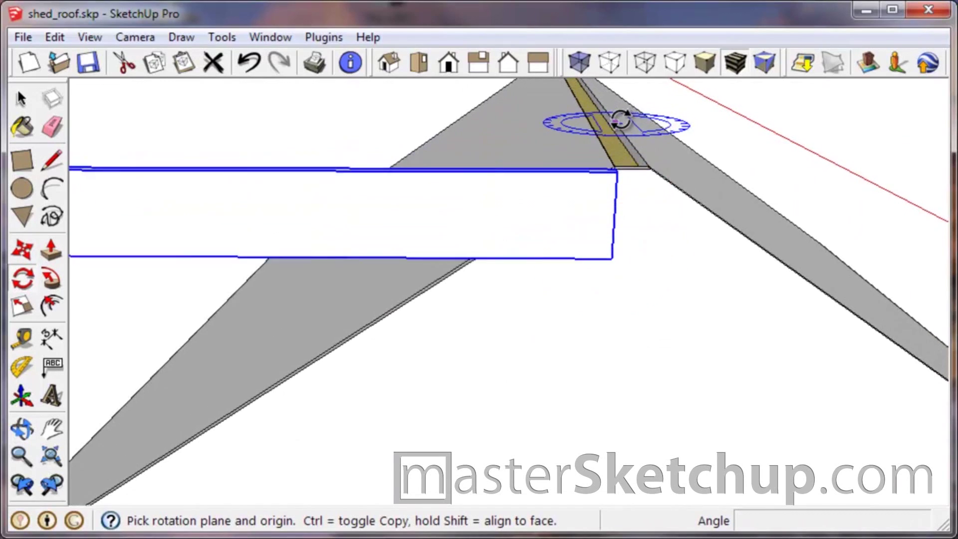
{"action": "scroll", "coordinate": [618, 185], "scroll_direction": "up", "scroll_amount": 2}
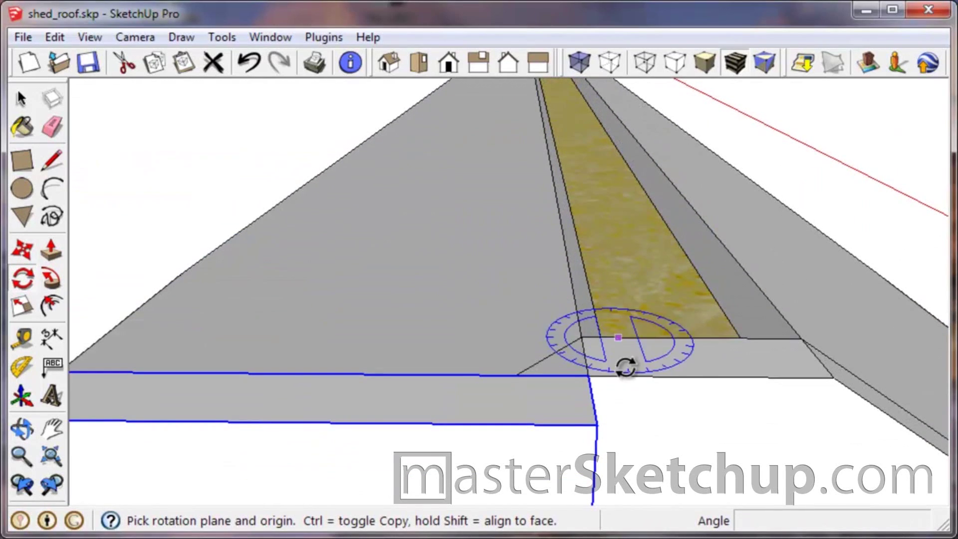
{"action": "left_click", "coordinate": [597, 381]}
{"action": "scroll", "coordinate": [594, 376], "scroll_direction": "down", "scroll_amount": 4}
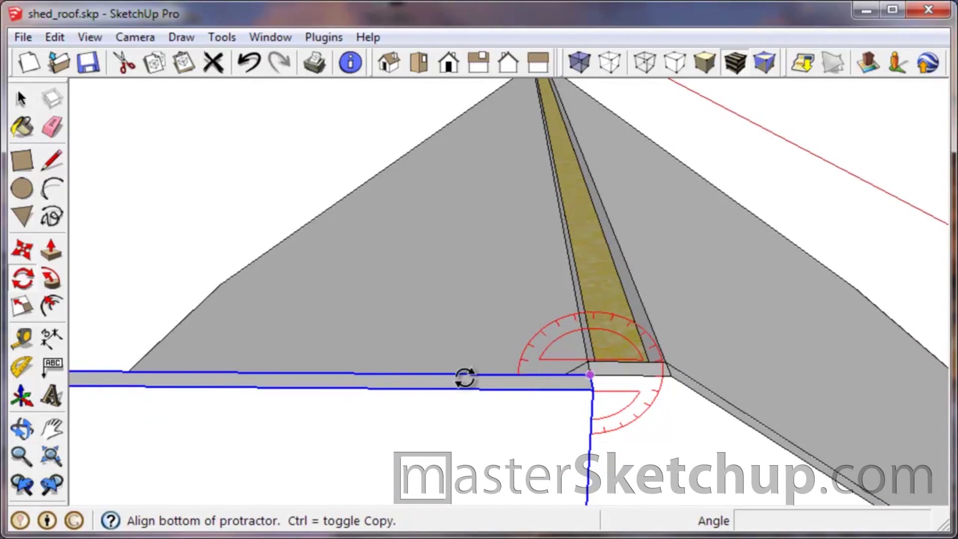
{"action": "left_click", "coordinate": [463, 376]}
{"action": "scroll", "coordinate": [456, 355], "scroll_direction": "down", "scroll_amount": 3}
{"action": "scroll", "coordinate": [449, 275], "scroll_direction": "down", "scroll_amount": 2}
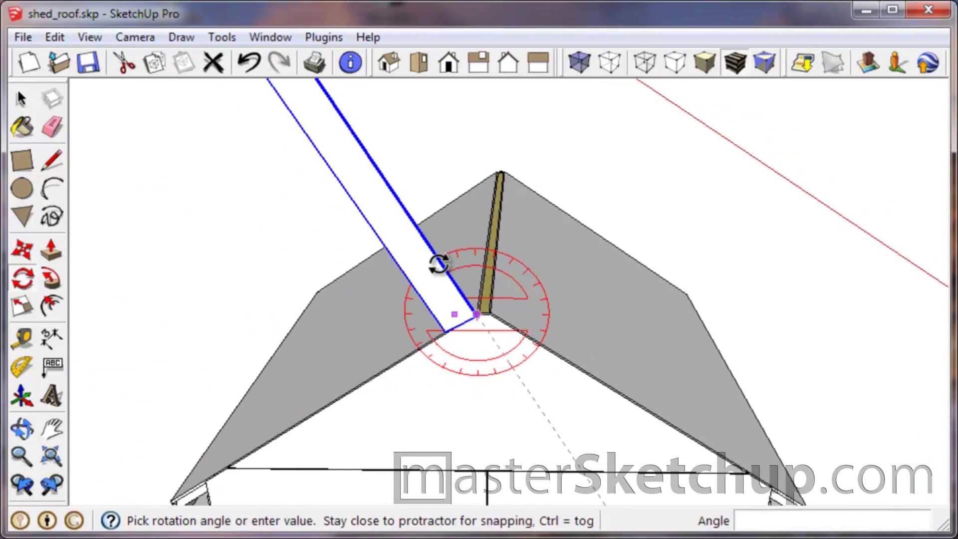
{"action": "scroll", "coordinate": [264, 428], "scroll_direction": "up", "scroll_amount": 5}
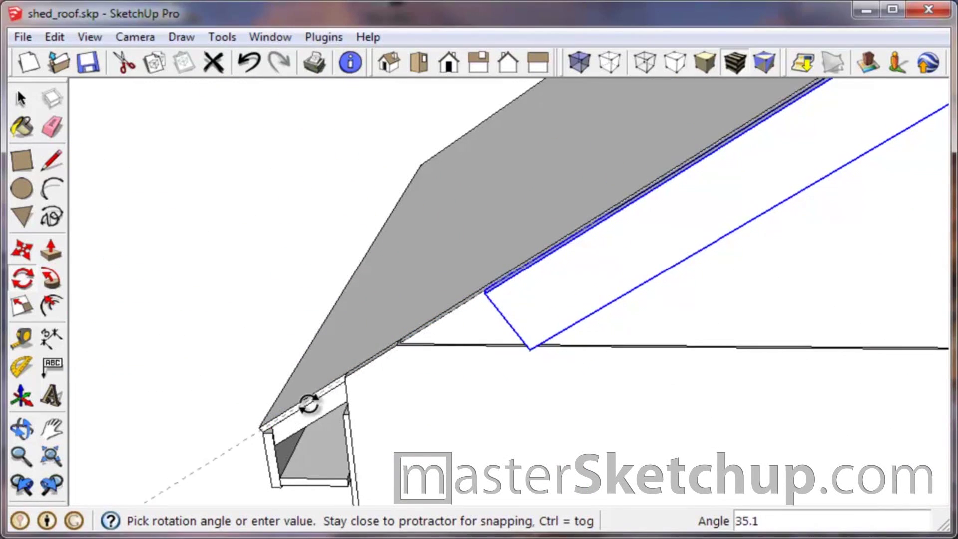
{"action": "left_click", "coordinate": [352, 381]}
Open the trim board group and extend the board's lower end about 2' 1 1/8" so it runs past the eave fascia
{"action": "scroll", "coordinate": [299, 381], "scroll_direction": "down", "scroll_amount": 4}
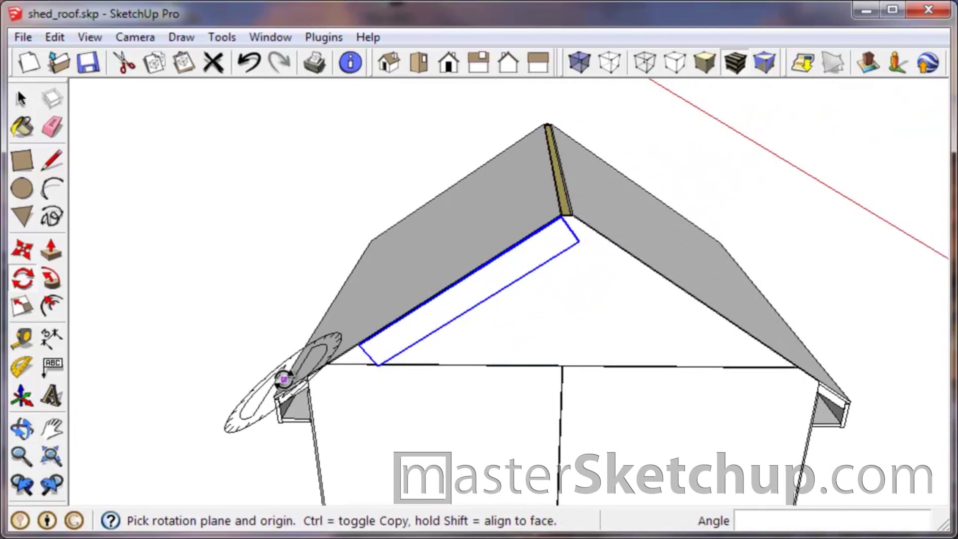
{"action": "mouse_move", "coordinate": [410, 385]}
{"action": "middle_mouse_down"}
{"action": "mouse_move", "coordinate": [466, 363]}
{"action": "mouse_move", "coordinate": [413, 370]}
{"action": "middle_mouse_up"}
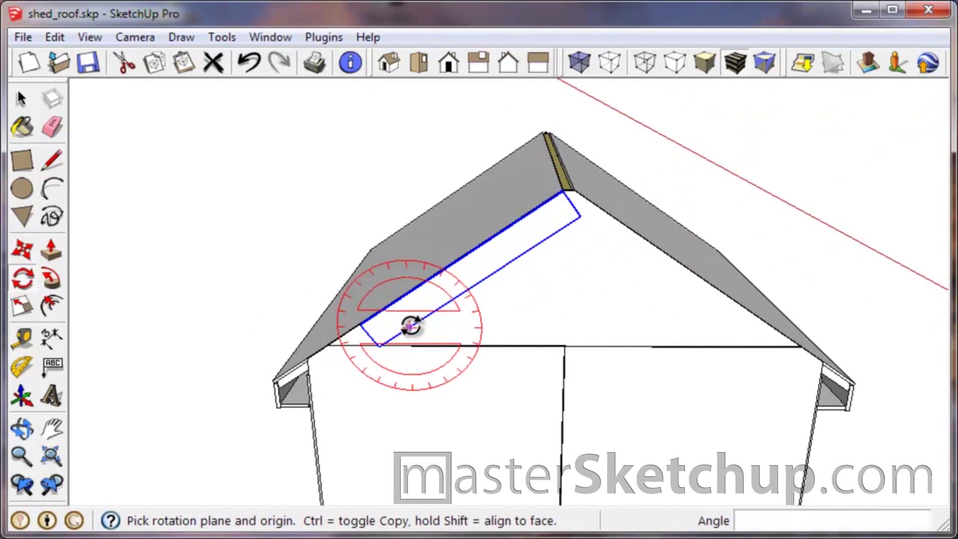
{"action": "scroll", "coordinate": [382, 353], "scroll_direction": "up", "scroll_amount": 3}
{"action": "key", "text": "space"}
{"action": "scroll", "coordinate": [380, 349], "scroll_direction": "up", "scroll_amount": 2}
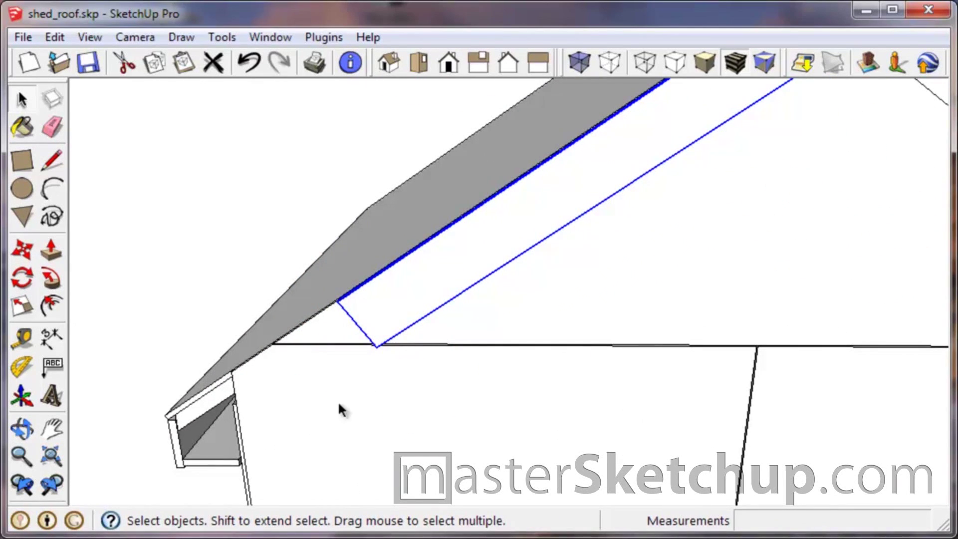
{"action": "middle_click_drag", "start_coordinate": [338, 406], "coordinate": [471, 293]}
{"action": "double_click", "coordinate": [451, 290]}
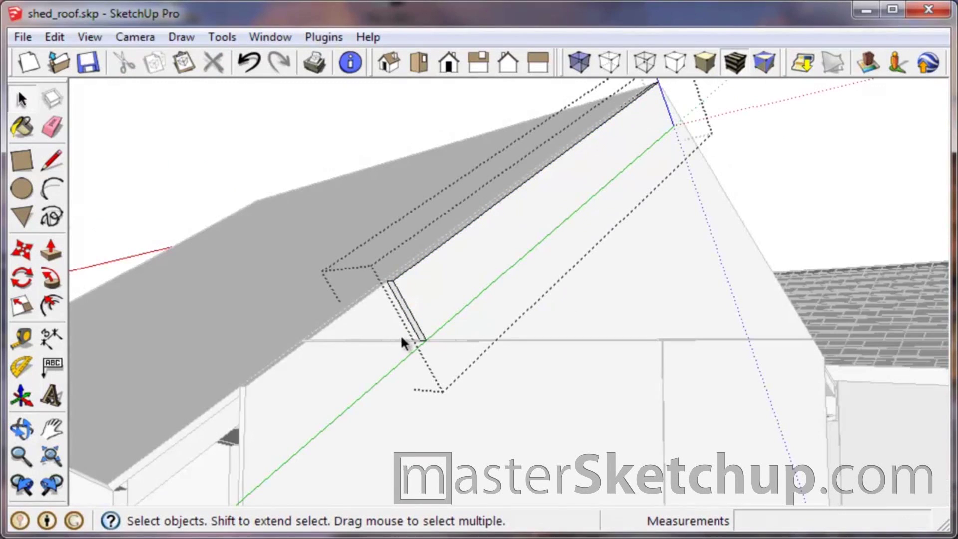
{"action": "key", "text": "p"}
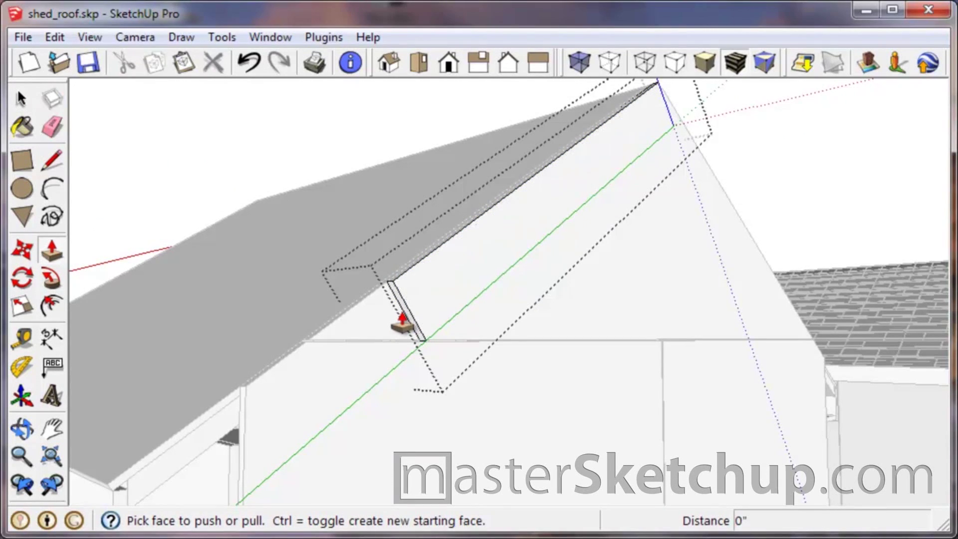
{"action": "left_click", "coordinate": [402, 319]}
{"action": "middle_click_drag", "start_coordinate": [398, 321], "coordinate": [353, 342]}
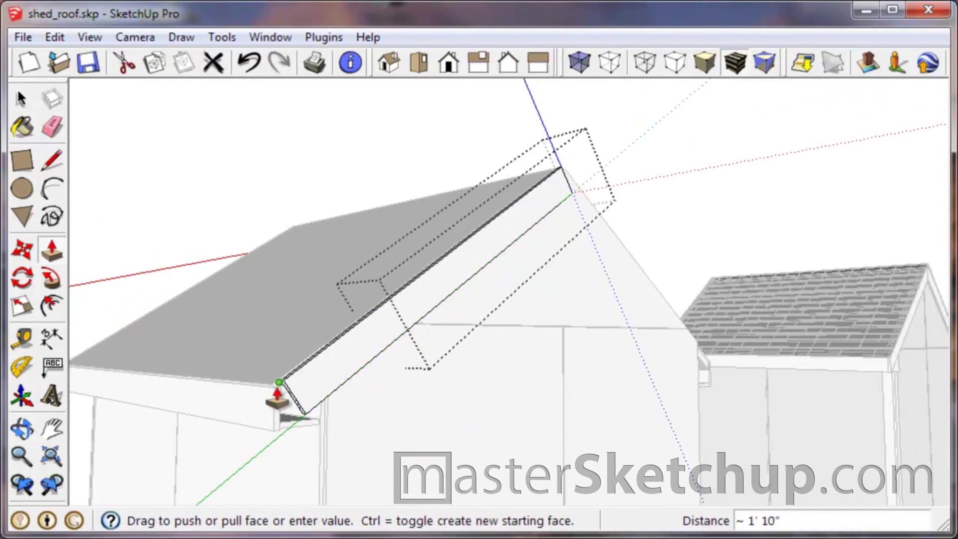
{"action": "left_click", "coordinate": [272, 438]}
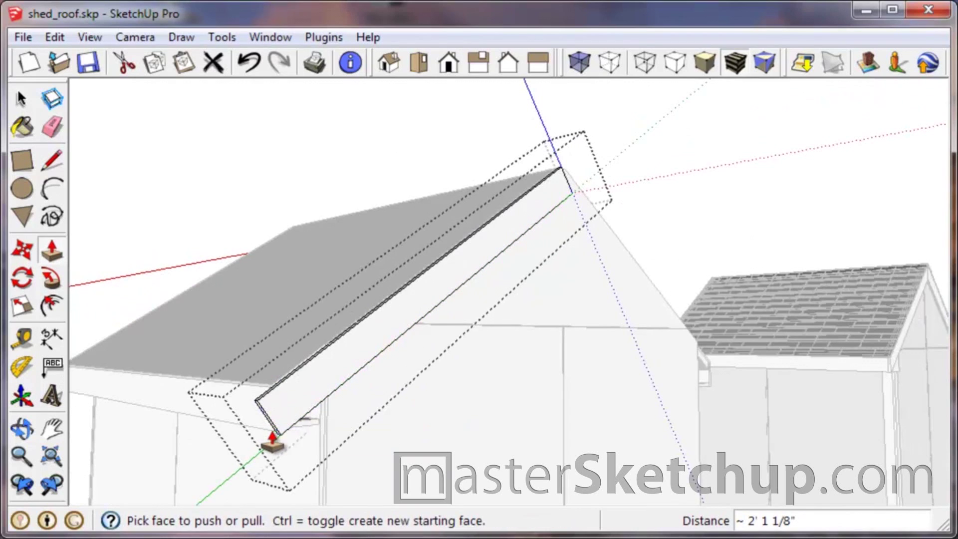
Extend the board's upper end 6 1/8" beyond the ridge and close the group
{"action": "key", "text": "o"}
{"action": "left_click_drag", "start_coordinate": [553, 274], "coordinate": [414, 293]}
{"action": "key", "text": "p"}
{"action": "scroll", "coordinate": [332, 278], "scroll_direction": "up", "scroll_amount": 10}
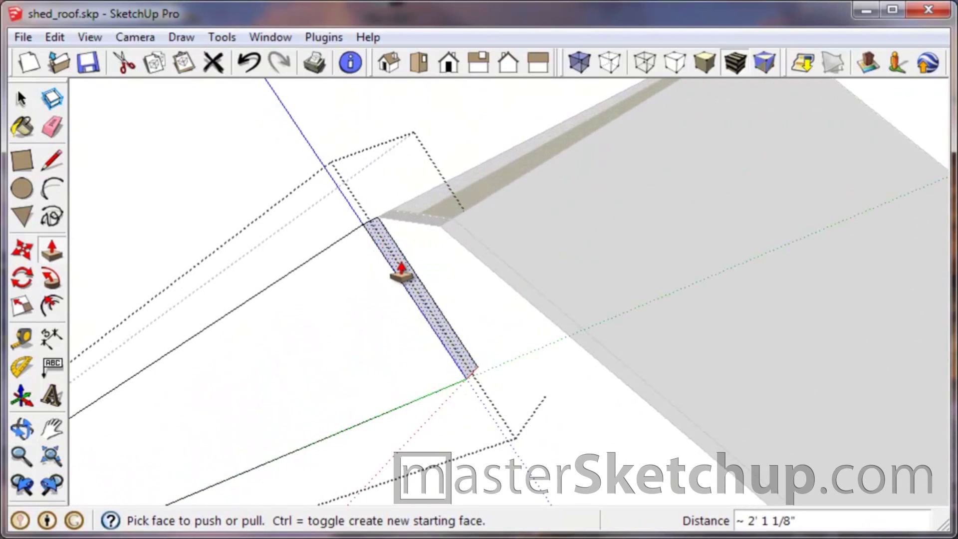
{"action": "left_click", "coordinate": [398, 272]}
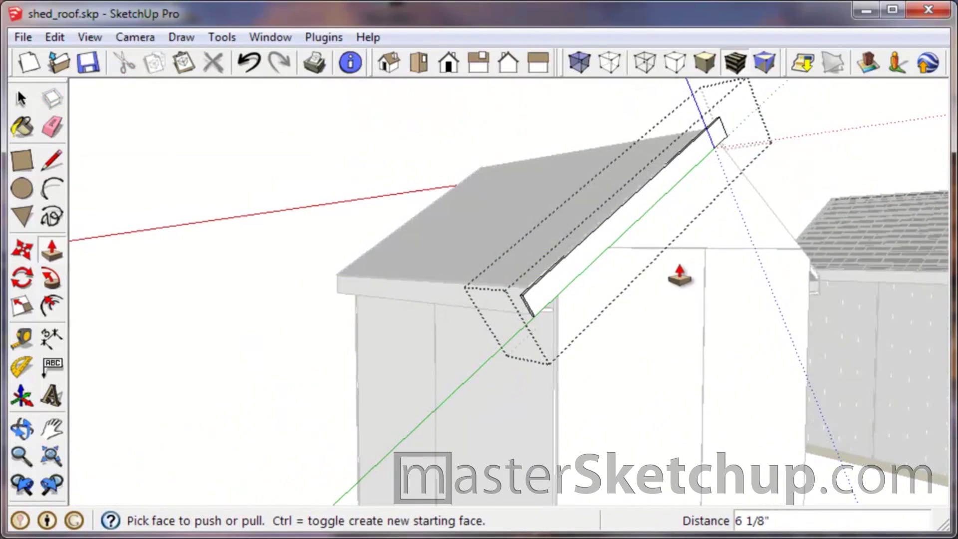
{"action": "key", "text": "space"}
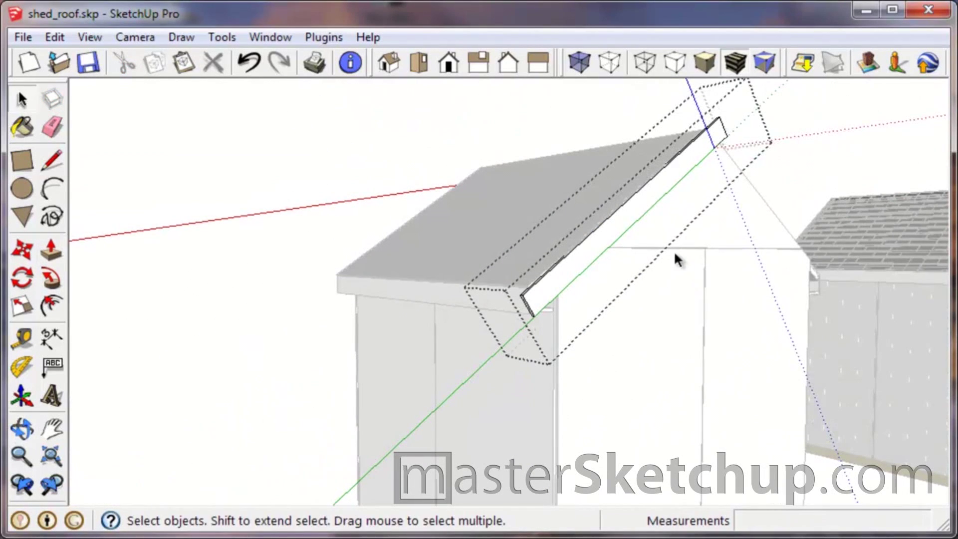
{"action": "left_click", "coordinate": [617, 133]}
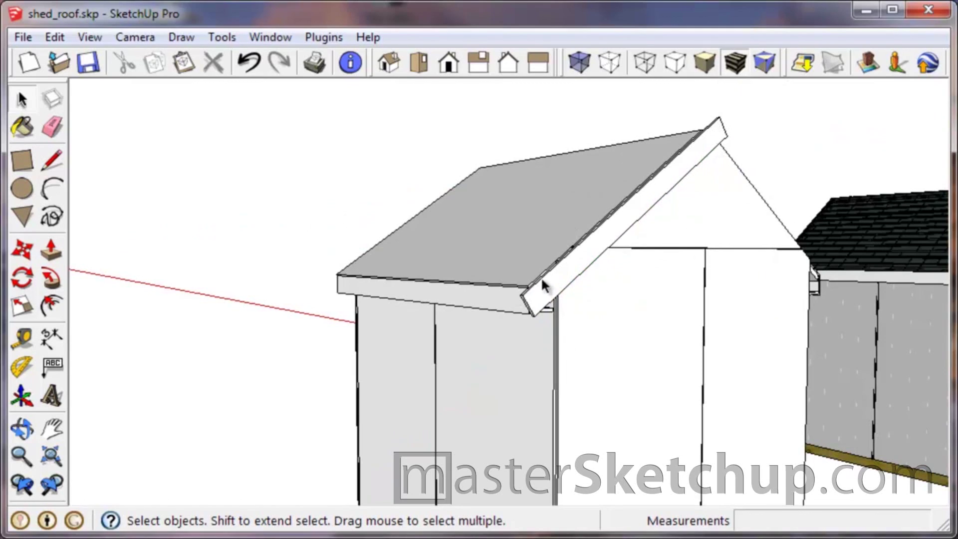
Move the sloping trim board 3/4" outward from the gable wall, perpendicular to the sheathing
{"action": "scroll", "coordinate": [550, 289], "scroll_direction": "up", "scroll_amount": 3}
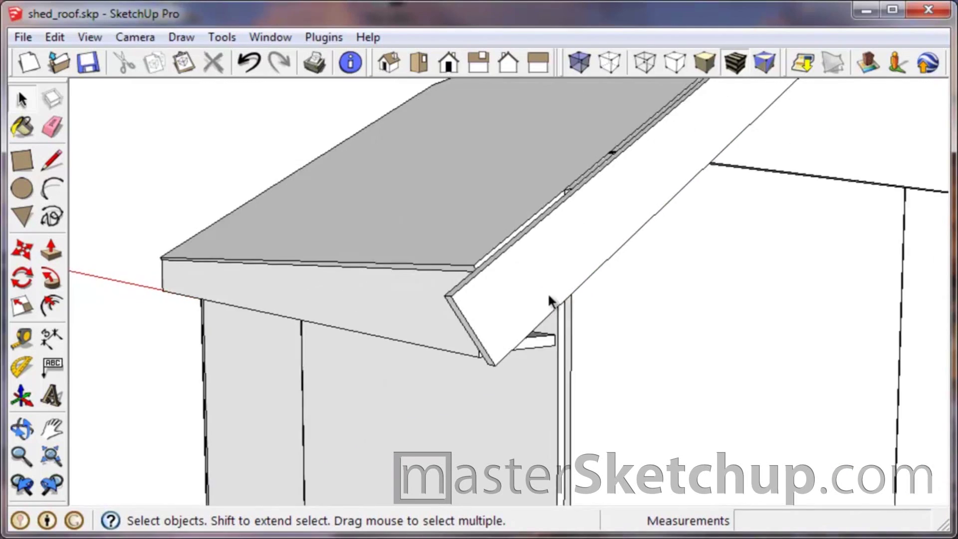
{"action": "middle_click_drag", "start_coordinate": [551, 299], "coordinate": [240, 310]}
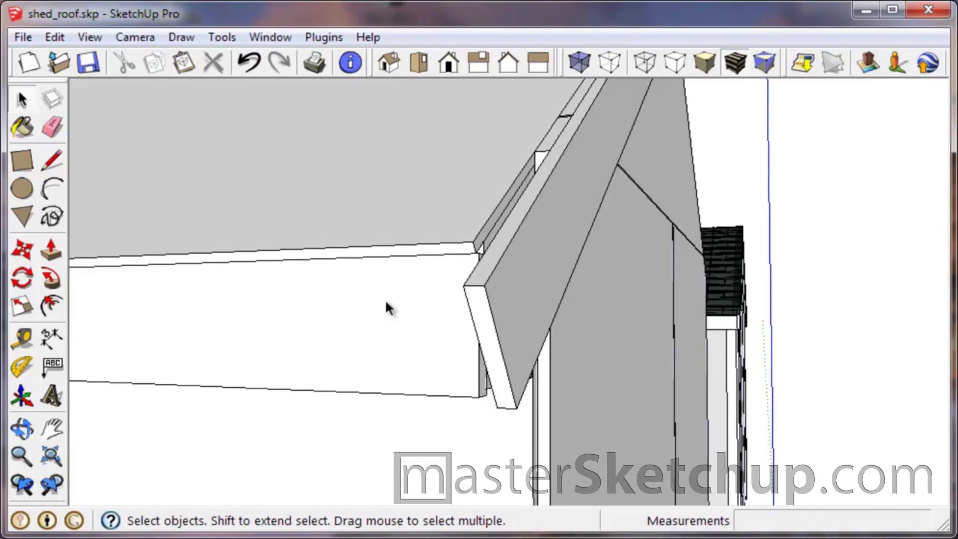
{"action": "middle_click_drag", "start_coordinate": [386, 302], "coordinate": [520, 279]}
{"action": "left_click_drag", "start_coordinate": [521, 261], "coordinate": [515, 272]}
{"action": "key", "text": "space"}
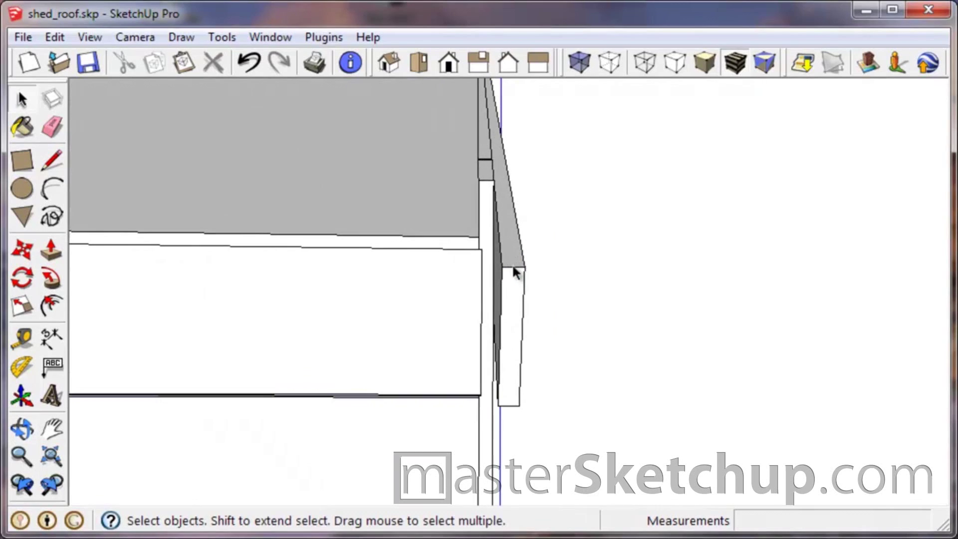
{"action": "middle_click_drag", "start_coordinate": [478, 152], "coordinate": [514, 261]}
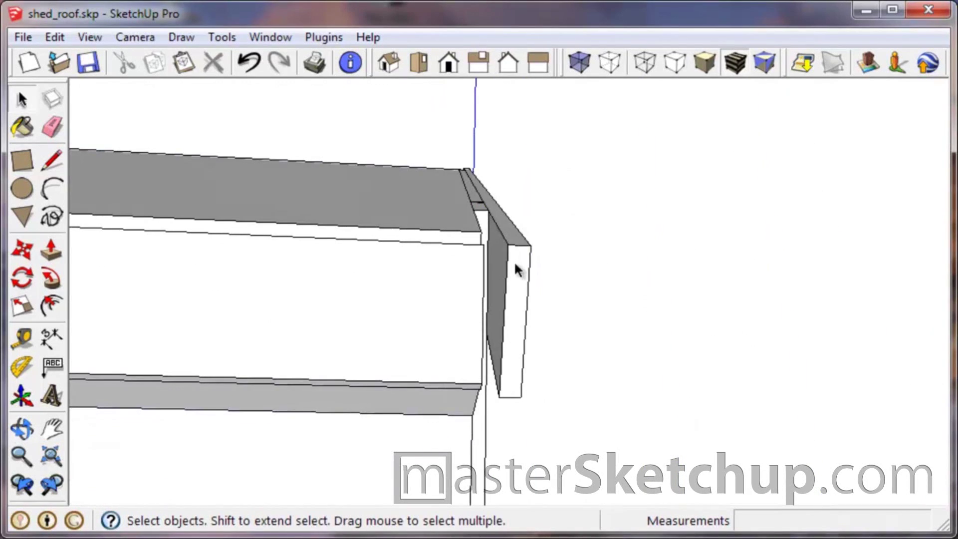
{"action": "left_click", "coordinate": [515, 262]}
{"action": "scroll", "coordinate": [513, 256], "scroll_direction": "up", "scroll_amount": 2}
{"action": "key", "text": "m"}
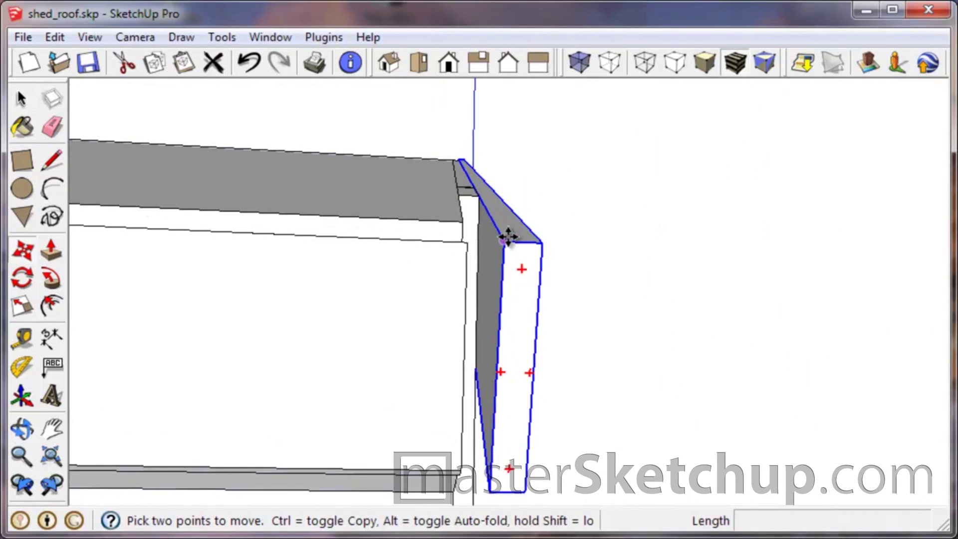
{"action": "left_click", "coordinate": [515, 232]}
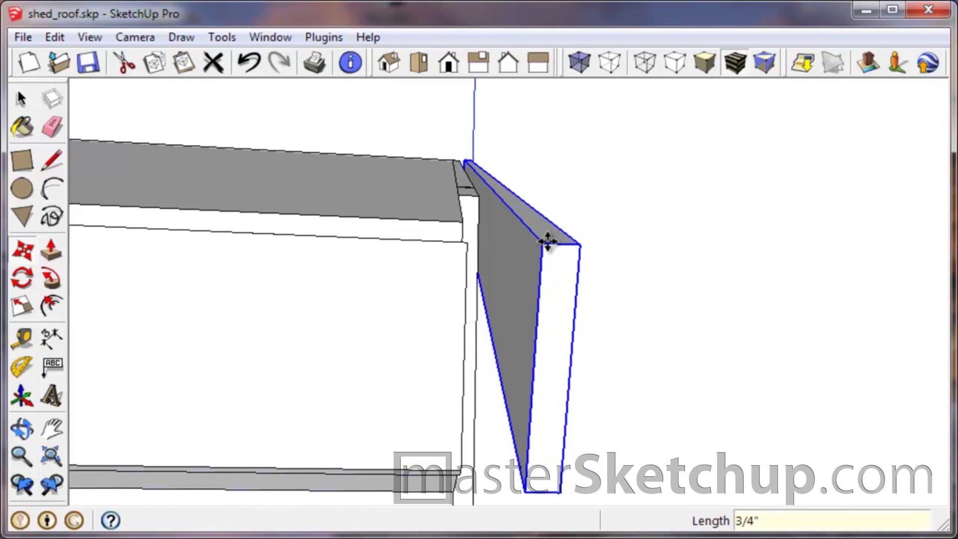
{"action": "left_click", "coordinate": [548, 241]}
{"action": "middle_click_drag", "start_coordinate": [543, 327], "coordinate": [274, 381]}
{"action": "scroll", "coordinate": [274, 381], "scroll_direction": "down", "scroll_amount": 3}
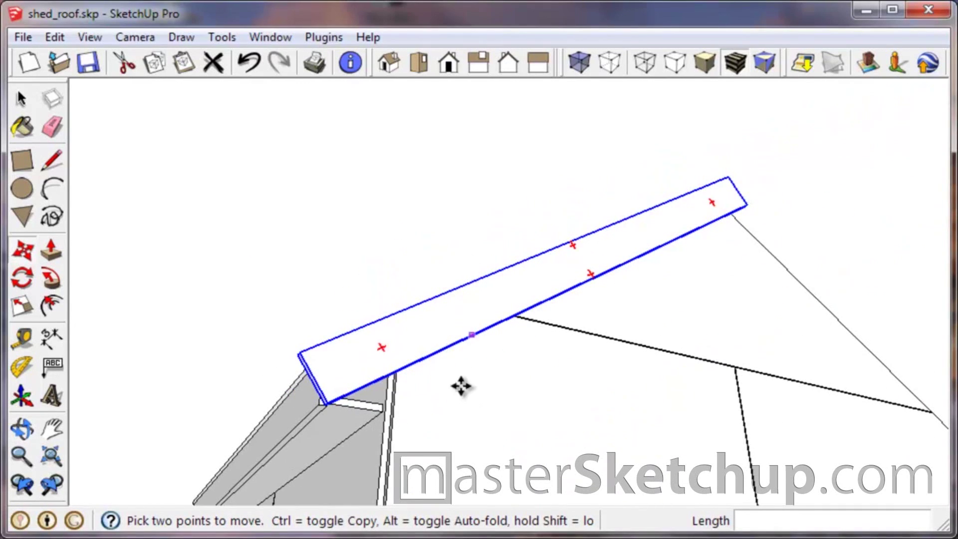
Examine how the sloping trim board meets the roof edge at the ridge and at the eave fascia
{"action": "middle_click_drag", "start_coordinate": [460, 385], "coordinate": [588, 231]}
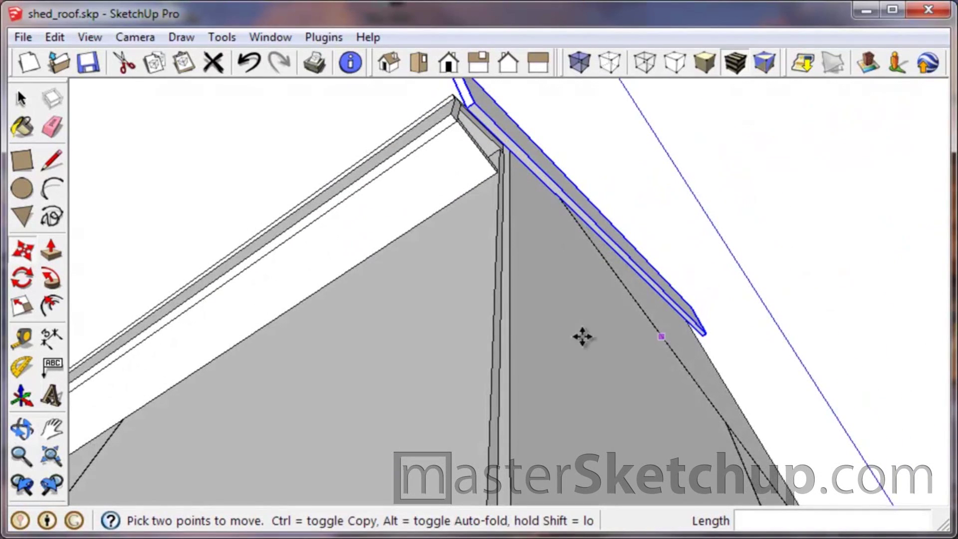
{"action": "middle_click_drag", "start_coordinate": [583, 337], "coordinate": [629, 430]}
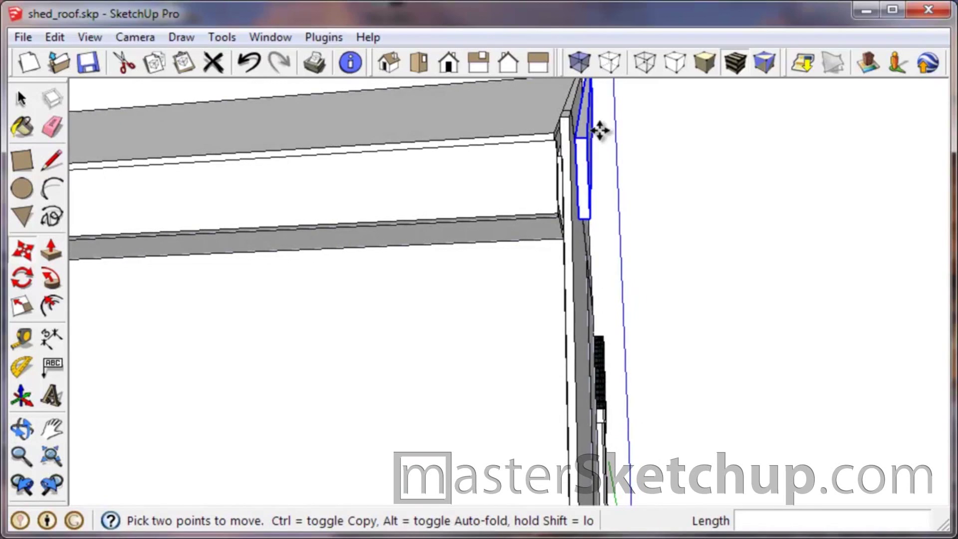
{"action": "scroll", "coordinate": [561, 207], "scroll_direction": "up", "scroll_amount": 6}
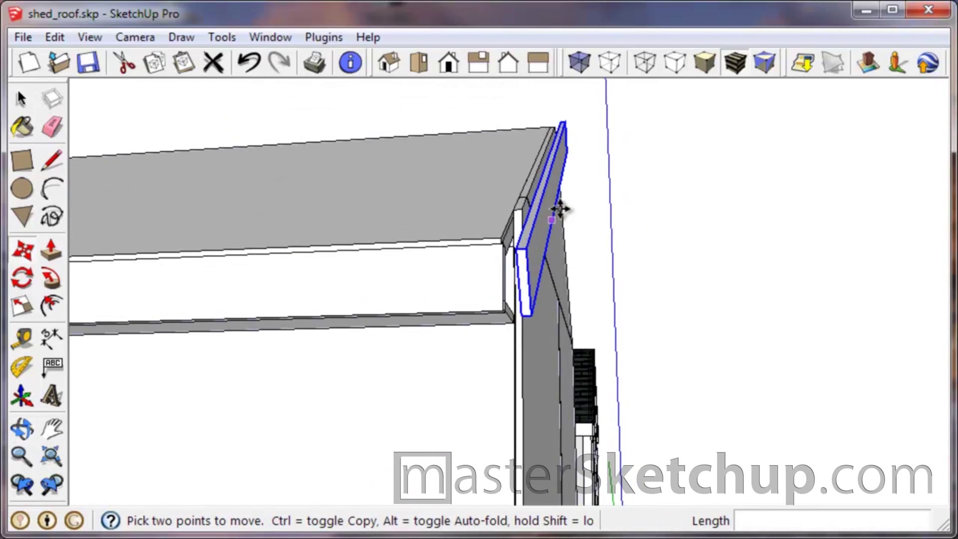
{"action": "scroll", "coordinate": [540, 244], "scroll_direction": "down", "scroll_amount": 3}
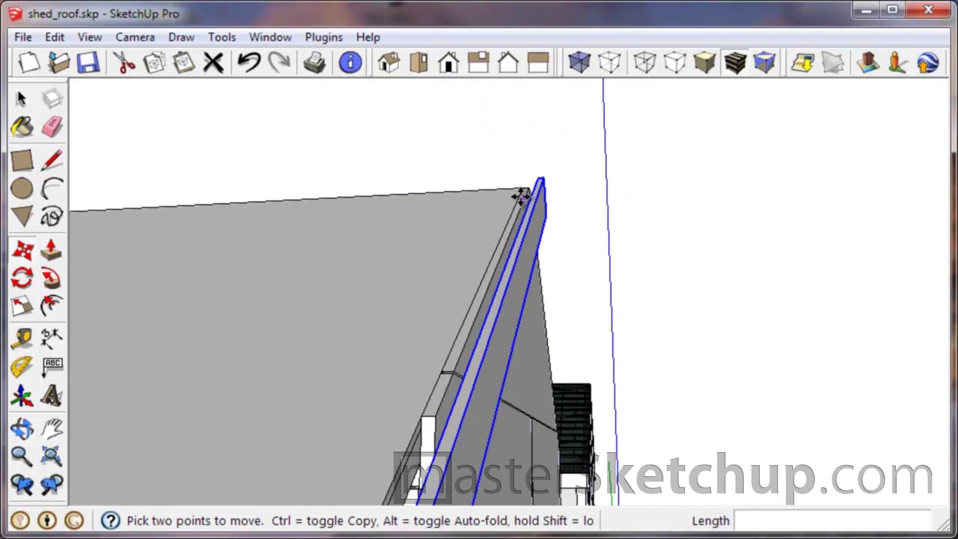
{"action": "scroll", "coordinate": [520, 197], "scroll_direction": "down", "scroll_amount": 3}
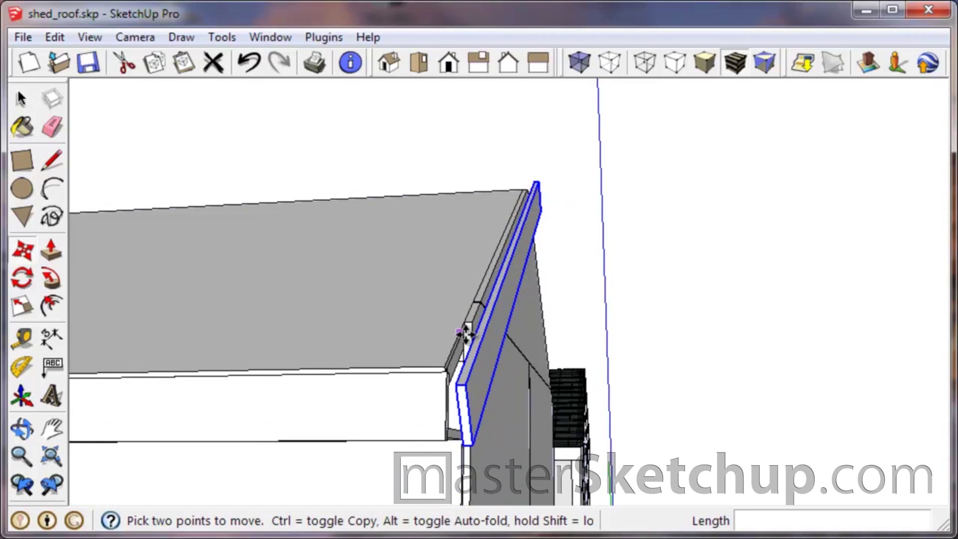
{"action": "middle_click_drag", "start_coordinate": [439, 402], "coordinate": [439, 436]}
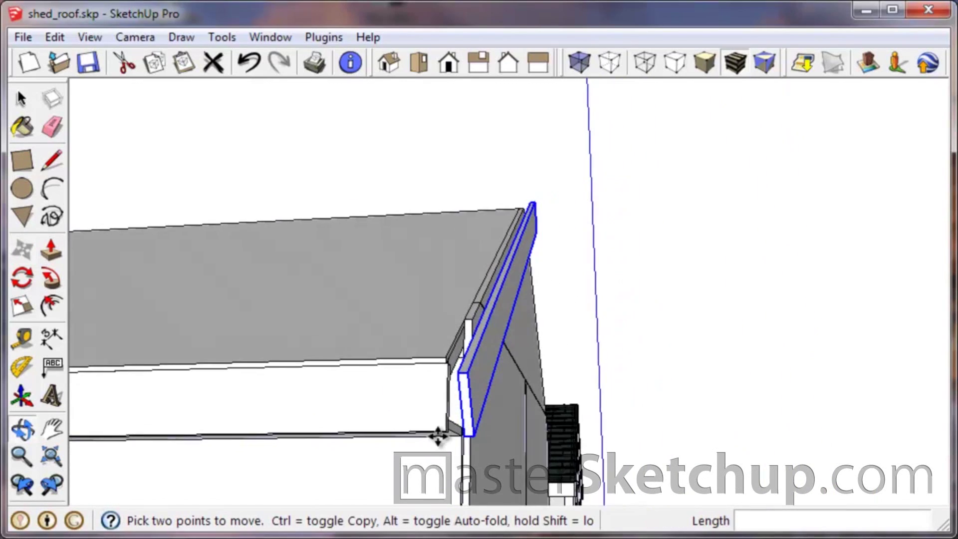
{"action": "scroll", "coordinate": [440, 430], "scroll_direction": "up", "scroll_amount": 2}
{"action": "scroll", "coordinate": [440, 429], "scroll_direction": "up", "scroll_amount": 1}
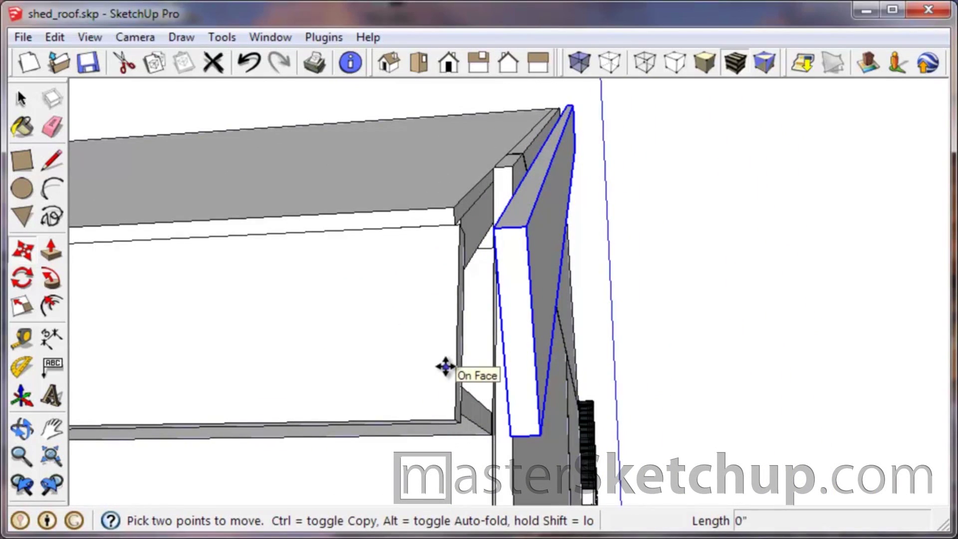
Open the roof group and its eave fascia board, and extend the fascia's gable end about 1 3/8" to the back of the sloping trim board
{"action": "key", "text": "space"}
{"action": "left_click", "coordinate": [439, 290]}
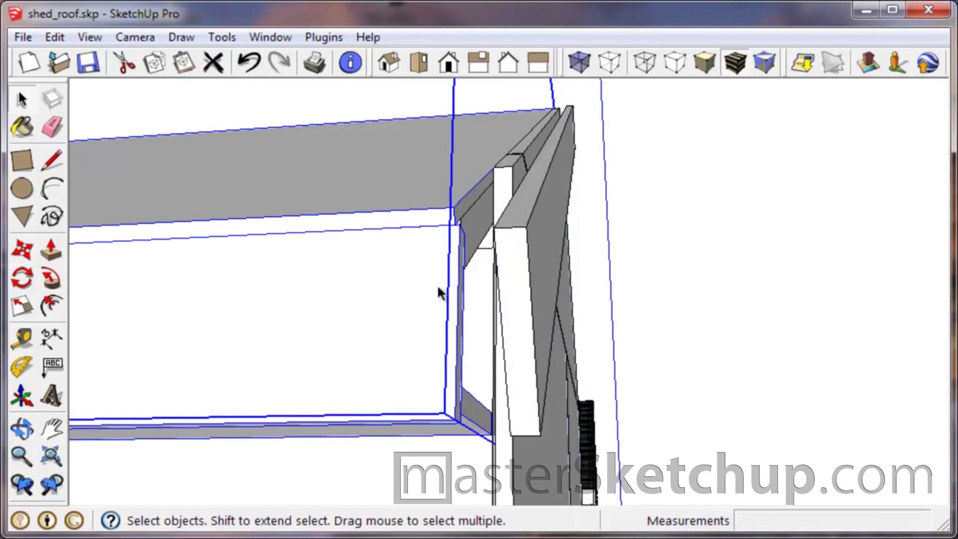
{"action": "double_click", "coordinate": [438, 286]}
{"action": "middle_click_drag", "start_coordinate": [444, 306], "coordinate": [420, 362]}
{"action": "scroll", "coordinate": [421, 363], "scroll_direction": "up", "scroll_amount": 2}
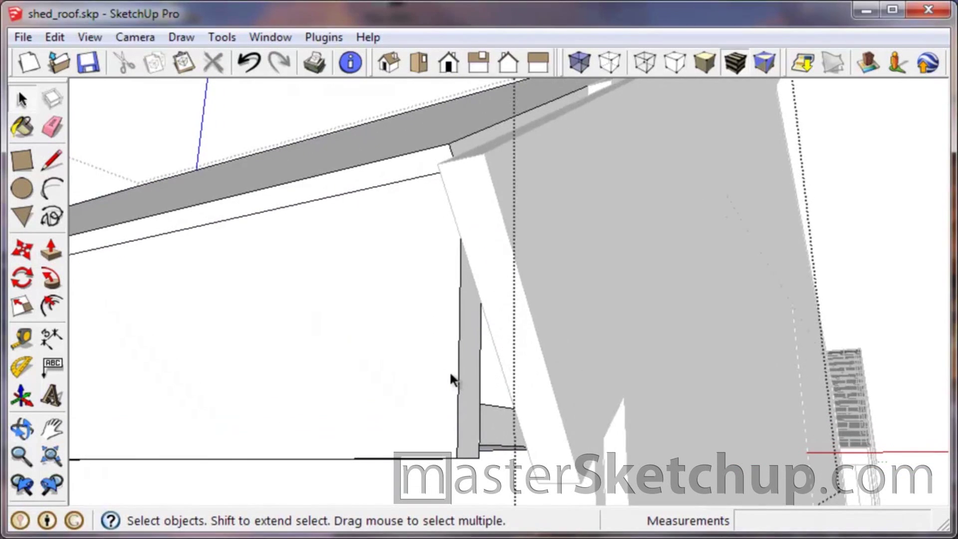
{"action": "triple_click", "coordinate": [470, 375]}
{"action": "double_click", "coordinate": [470, 375]}
{"action": "key", "text": "p"}
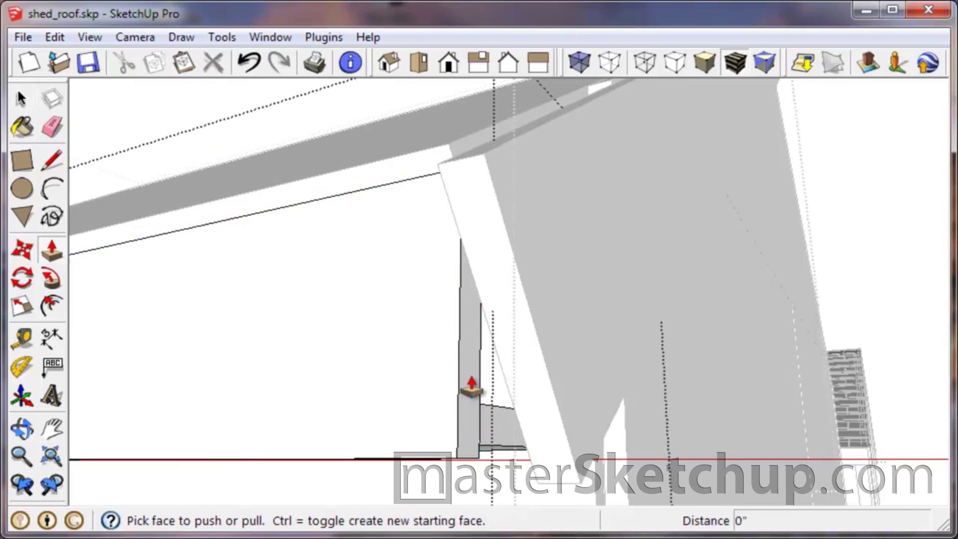
{"action": "key", "text": "space"}
{"action": "triple_click", "coordinate": [464, 382]}
{"action": "key", "text": "p"}
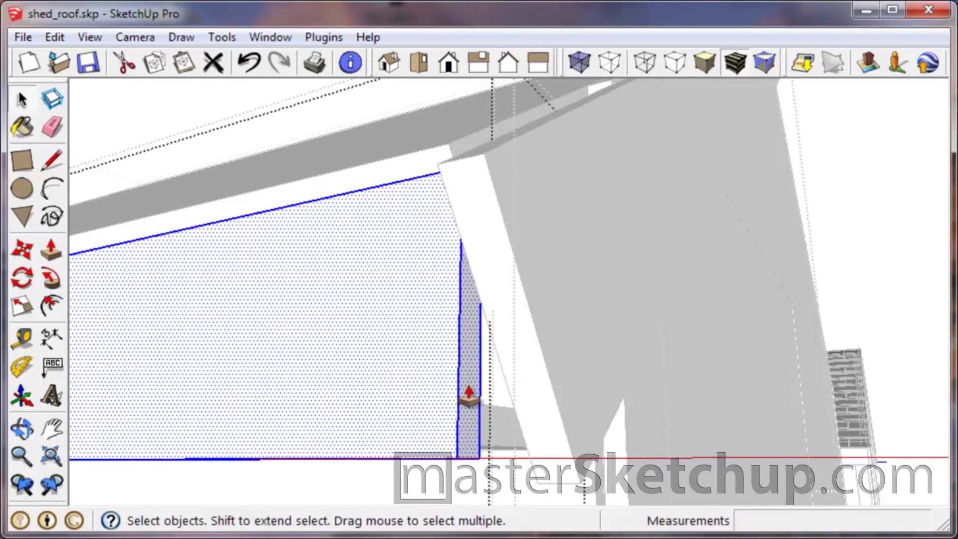
{"action": "left_click", "coordinate": [466, 391]}
{"action": "left_click", "coordinate": [494, 347]}
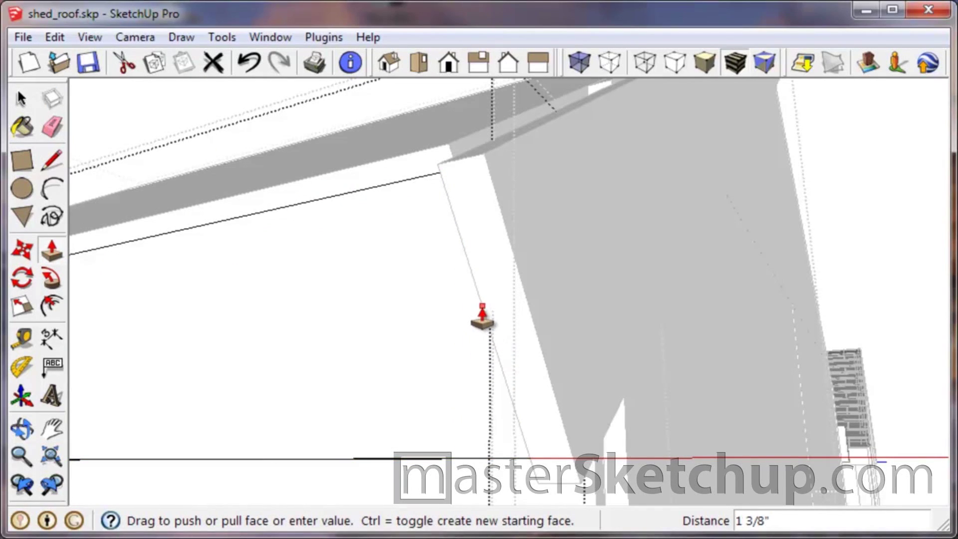
Compare the shed's new gable trim with the completed shed's roof trim at the eave corner, gable and ridge
{"action": "middle_click_drag", "start_coordinate": [368, 252], "coordinate": [637, 145]}
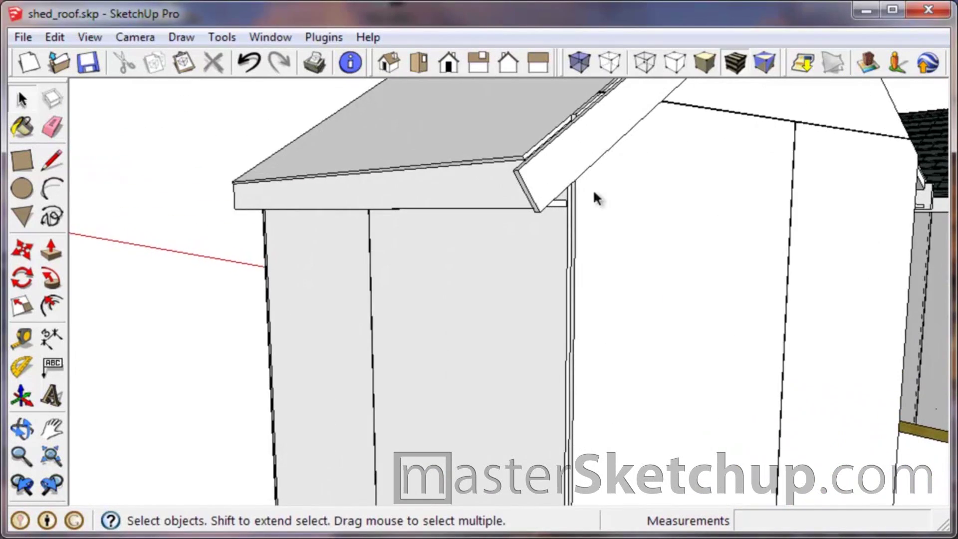
{"action": "scroll", "coordinate": [649, 310], "scroll_direction": "down", "scroll_amount": 5}
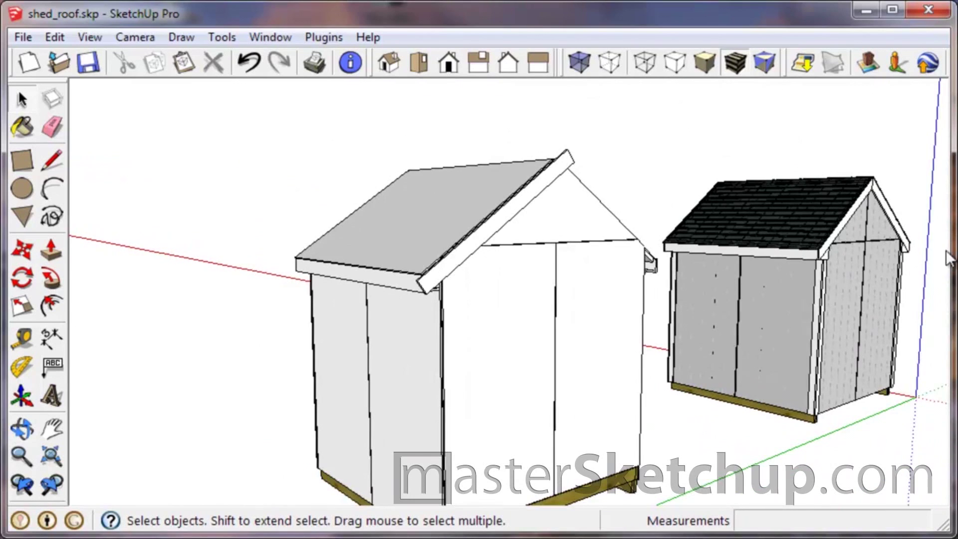
{"action": "scroll", "coordinate": [854, 250], "scroll_direction": "up", "scroll_amount": 6}
{"action": "middle_click_drag", "start_coordinate": [855, 249], "coordinate": [501, 248]}
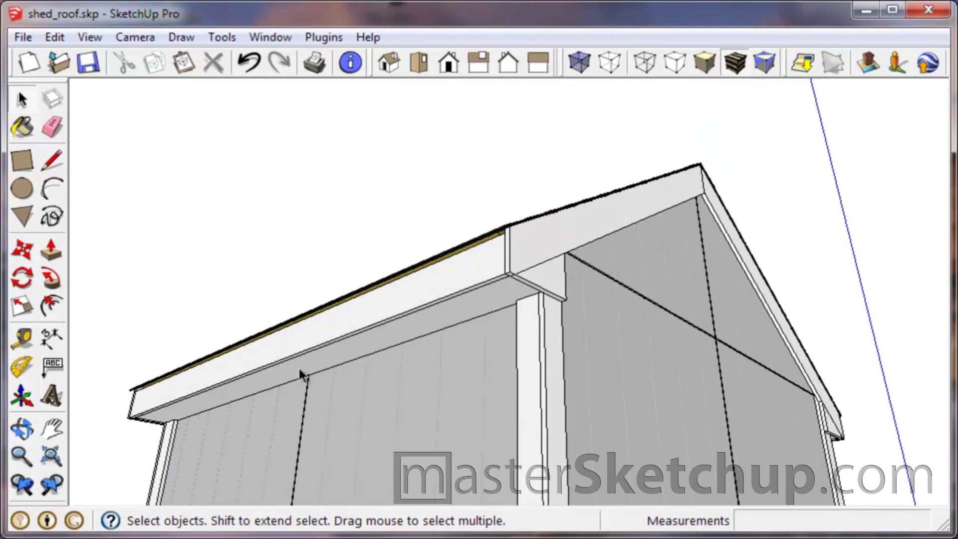
{"action": "middle_click_drag", "start_coordinate": [299, 368], "coordinate": [518, 358]}
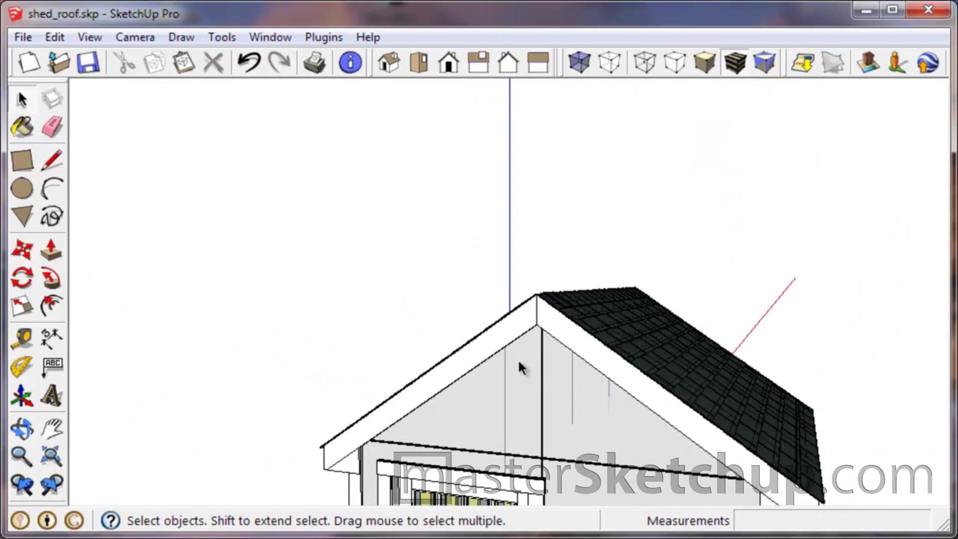
{"action": "scroll", "coordinate": [519, 358], "scroll_direction": "down", "scroll_amount": 4}
{"action": "scroll", "coordinate": [542, 486], "scroll_direction": "down", "scroll_amount": 2}
{"action": "scroll", "coordinate": [542, 486], "scroll_direction": "up", "scroll_amount": 5}
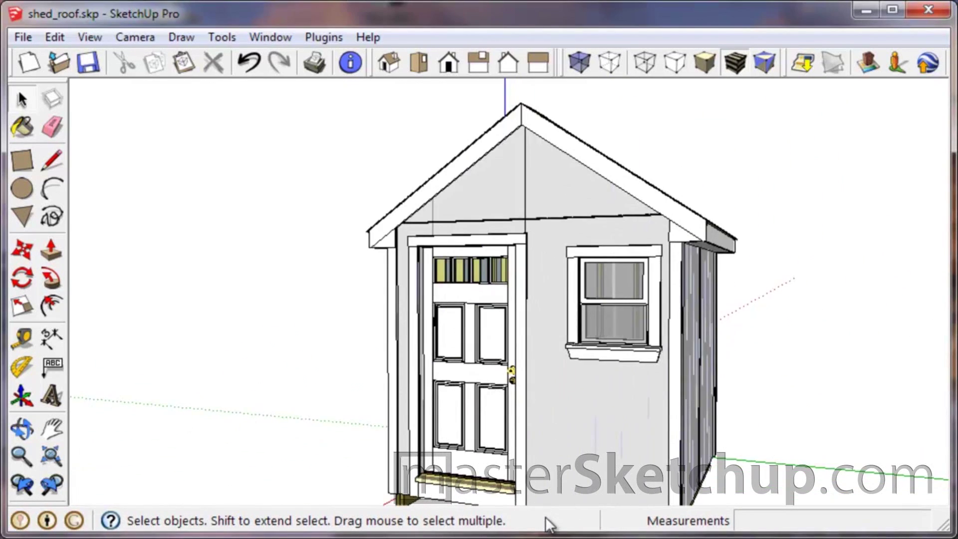
Examine the completed shed's front and side, including corner trim, door and window, beside the shed in progress
{"action": "scroll", "coordinate": [513, 310], "scroll_direction": "up", "scroll_amount": 2}
{"action": "middle_click_drag", "start_coordinate": [513, 310], "coordinate": [418, 376]}
{"action": "scroll", "coordinate": [405, 420], "scroll_direction": "down", "scroll_amount": 2}
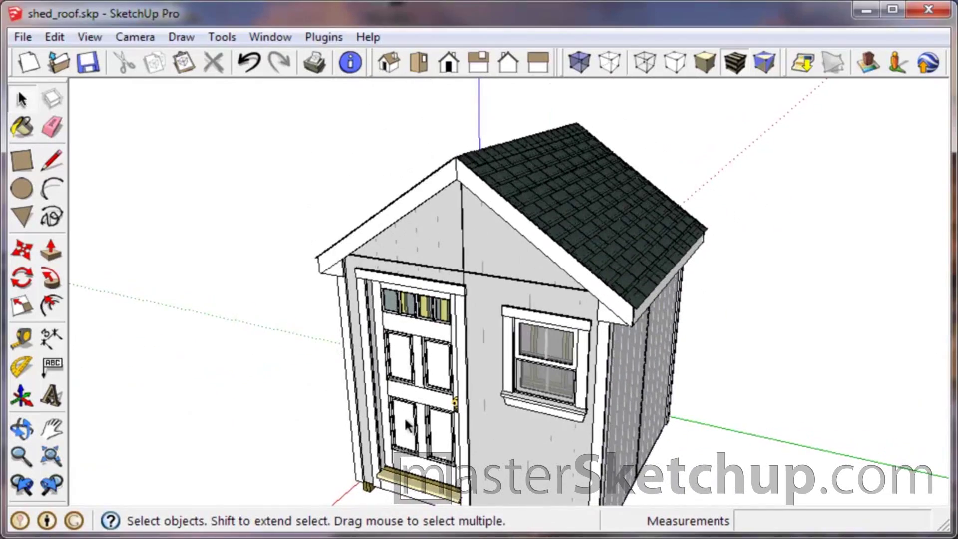
{"action": "middle_click_drag", "start_coordinate": [488, 422], "coordinate": [754, 327]}
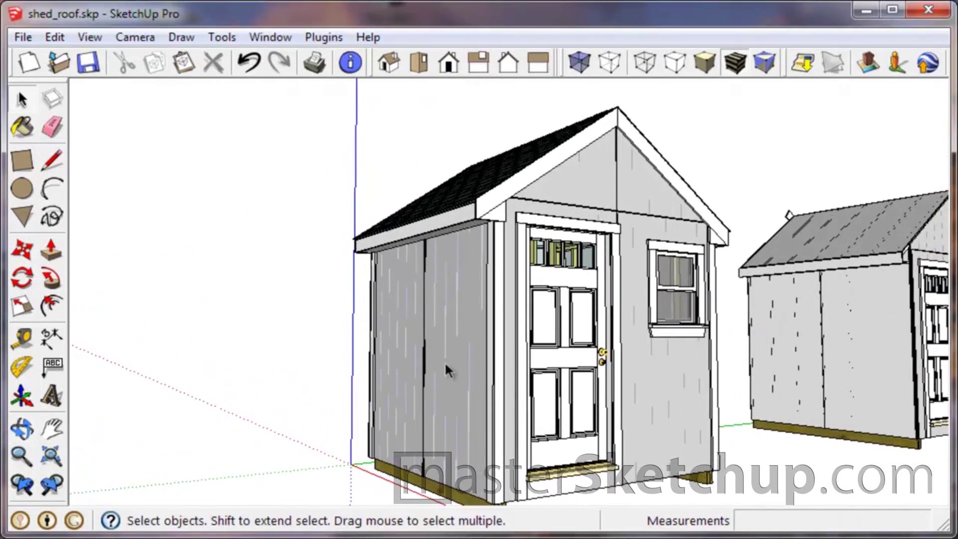
{"action": "scroll", "coordinate": [445, 361], "scroll_direction": "down", "scroll_amount": 1}
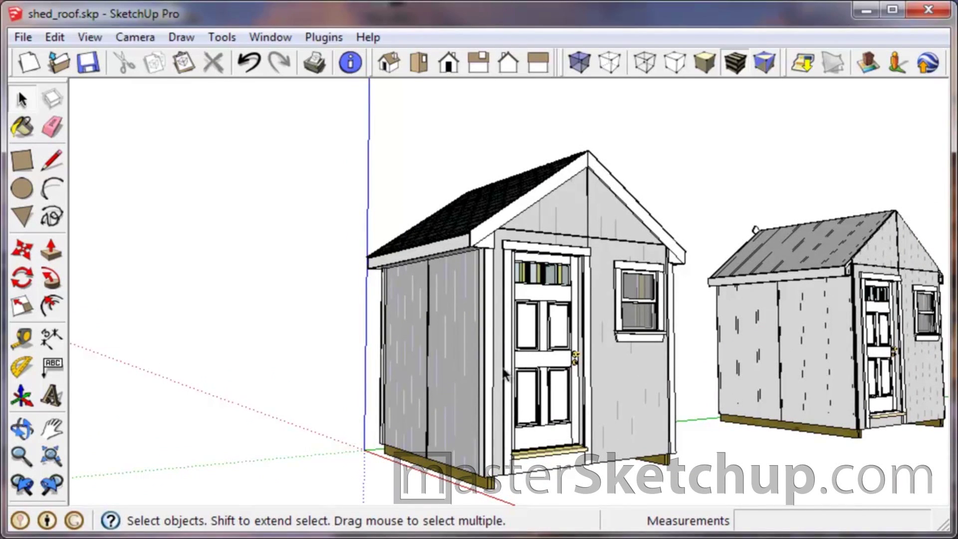
{"action": "mouse_move", "coordinate": [505, 373]}
{"action": "middle_mouse_down"}
{"action": "mouse_move", "coordinate": [435, 390]}
{"action": "mouse_move", "coordinate": [520, 377]}
{"action": "middle_mouse_up"}
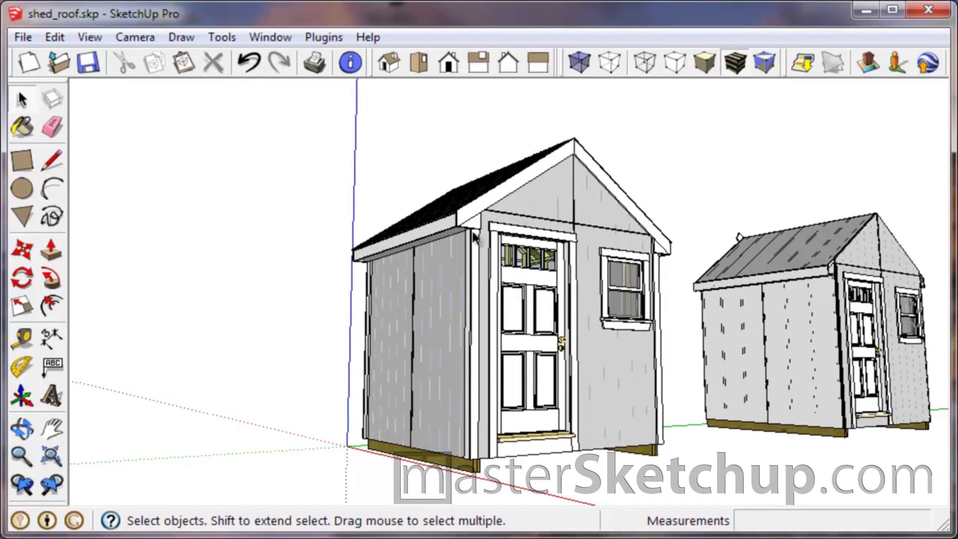
{"action": "middle_click_drag", "start_coordinate": [590, 265], "coordinate": [554, 279]}
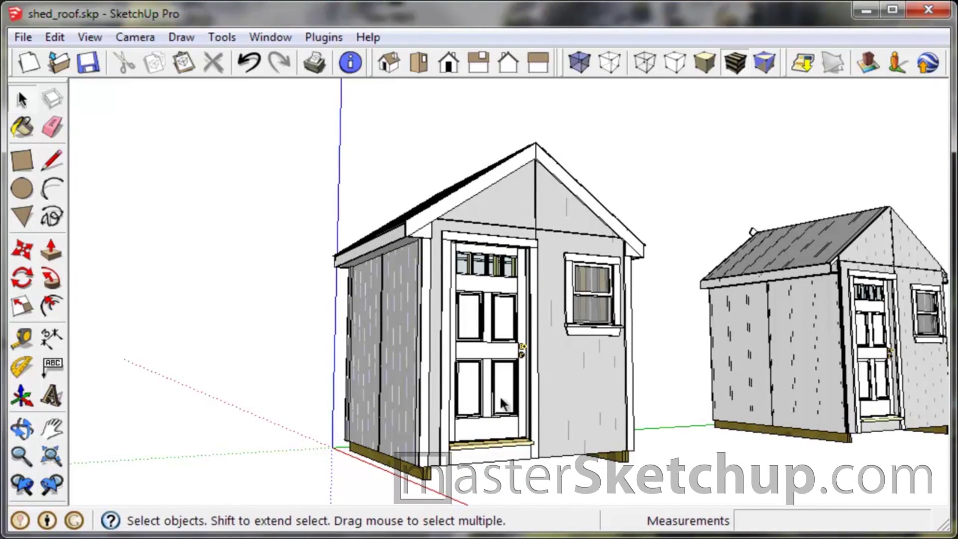